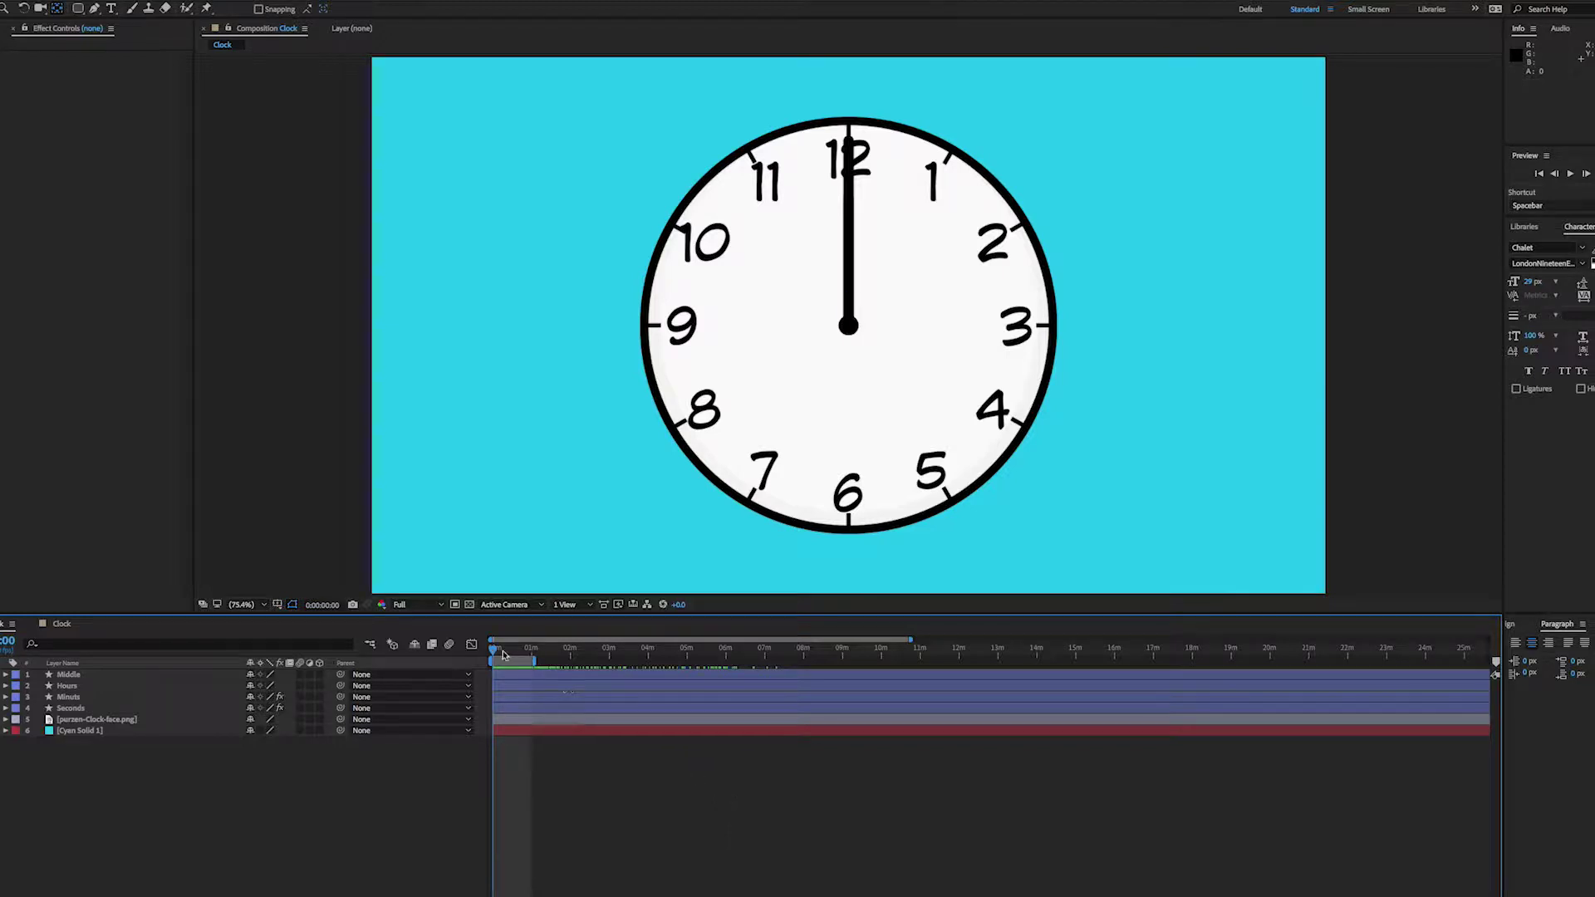
Scrub through and play back the finished clock animation as a preview.
left_click_drag(503, 655, 496, 655)
key("space")
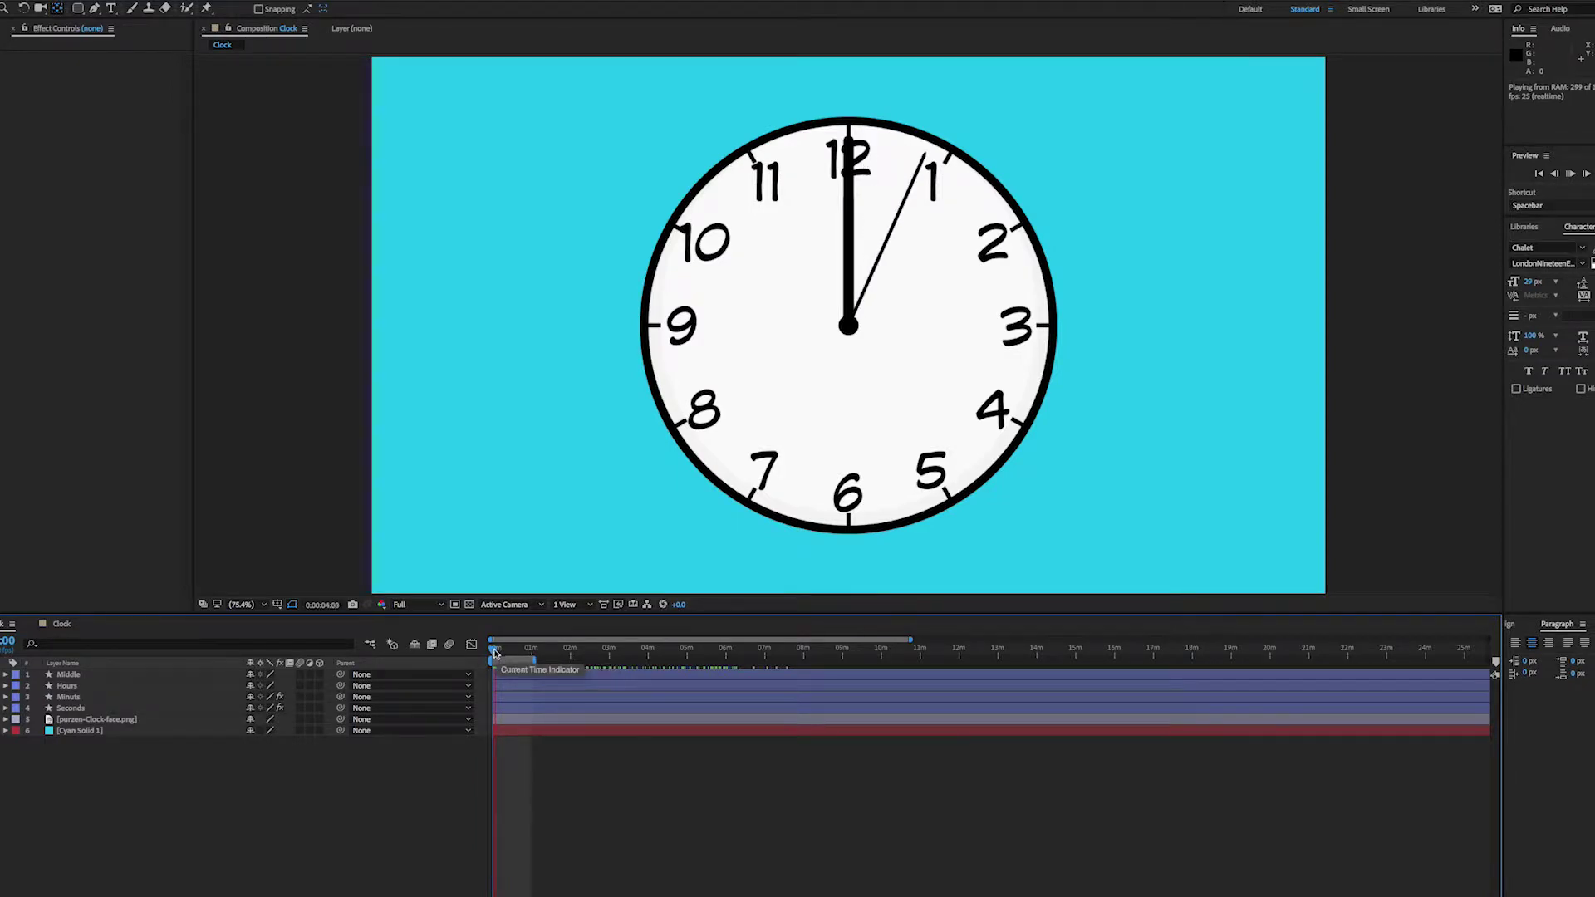
left_click_drag(500, 656, 459, 665)
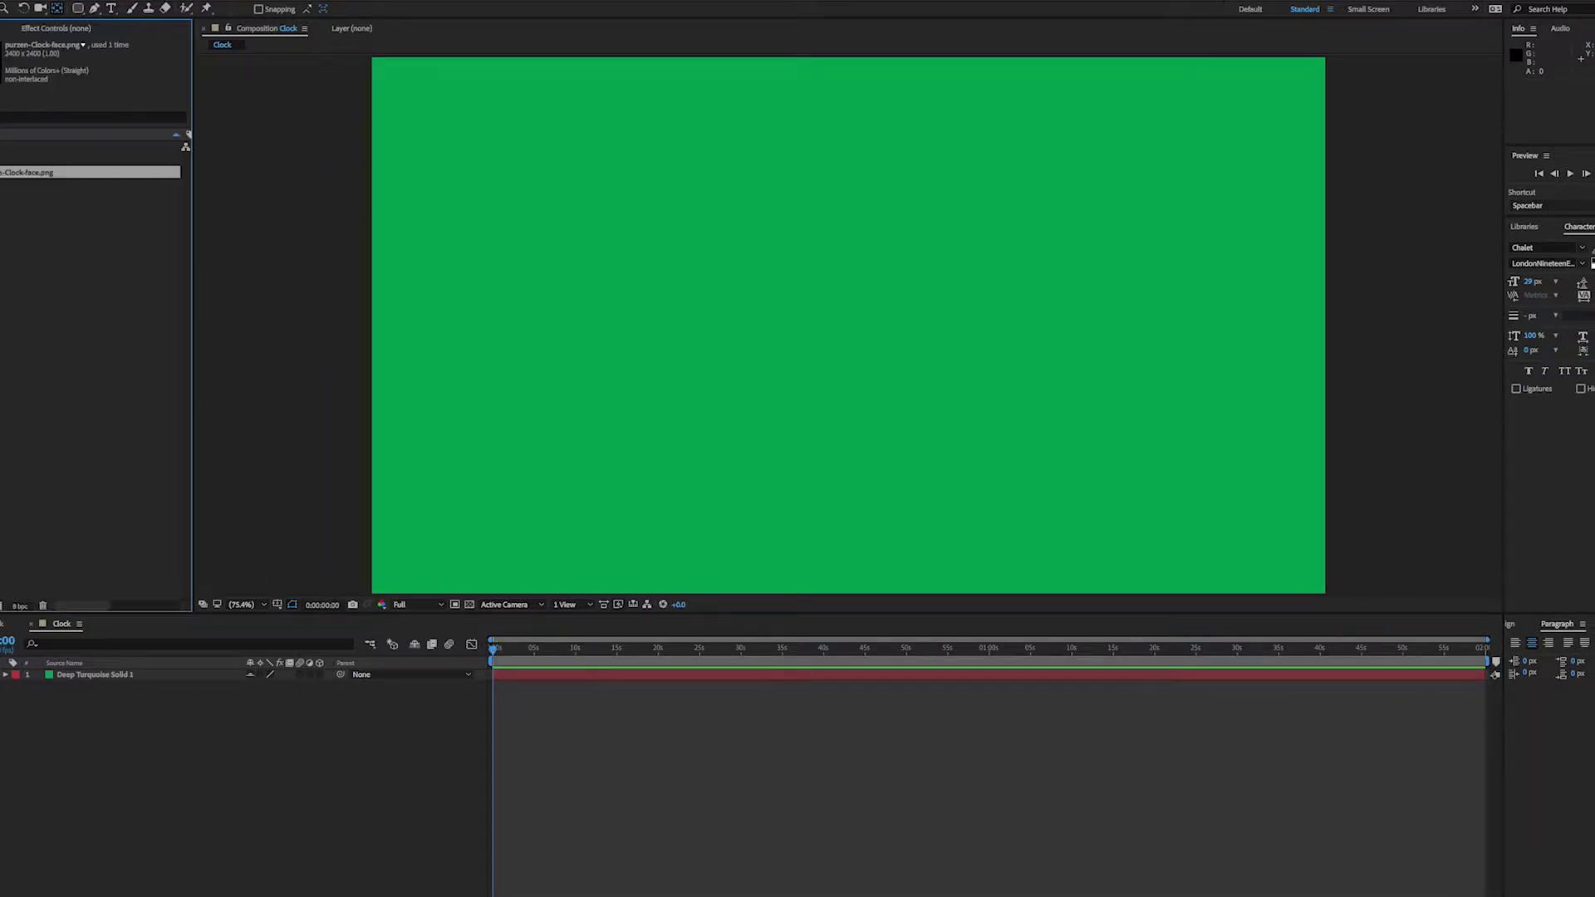
Add Clock-face.png above the green background and scale it down to 42%.
left_click_drag(90, 172, 106, 676)
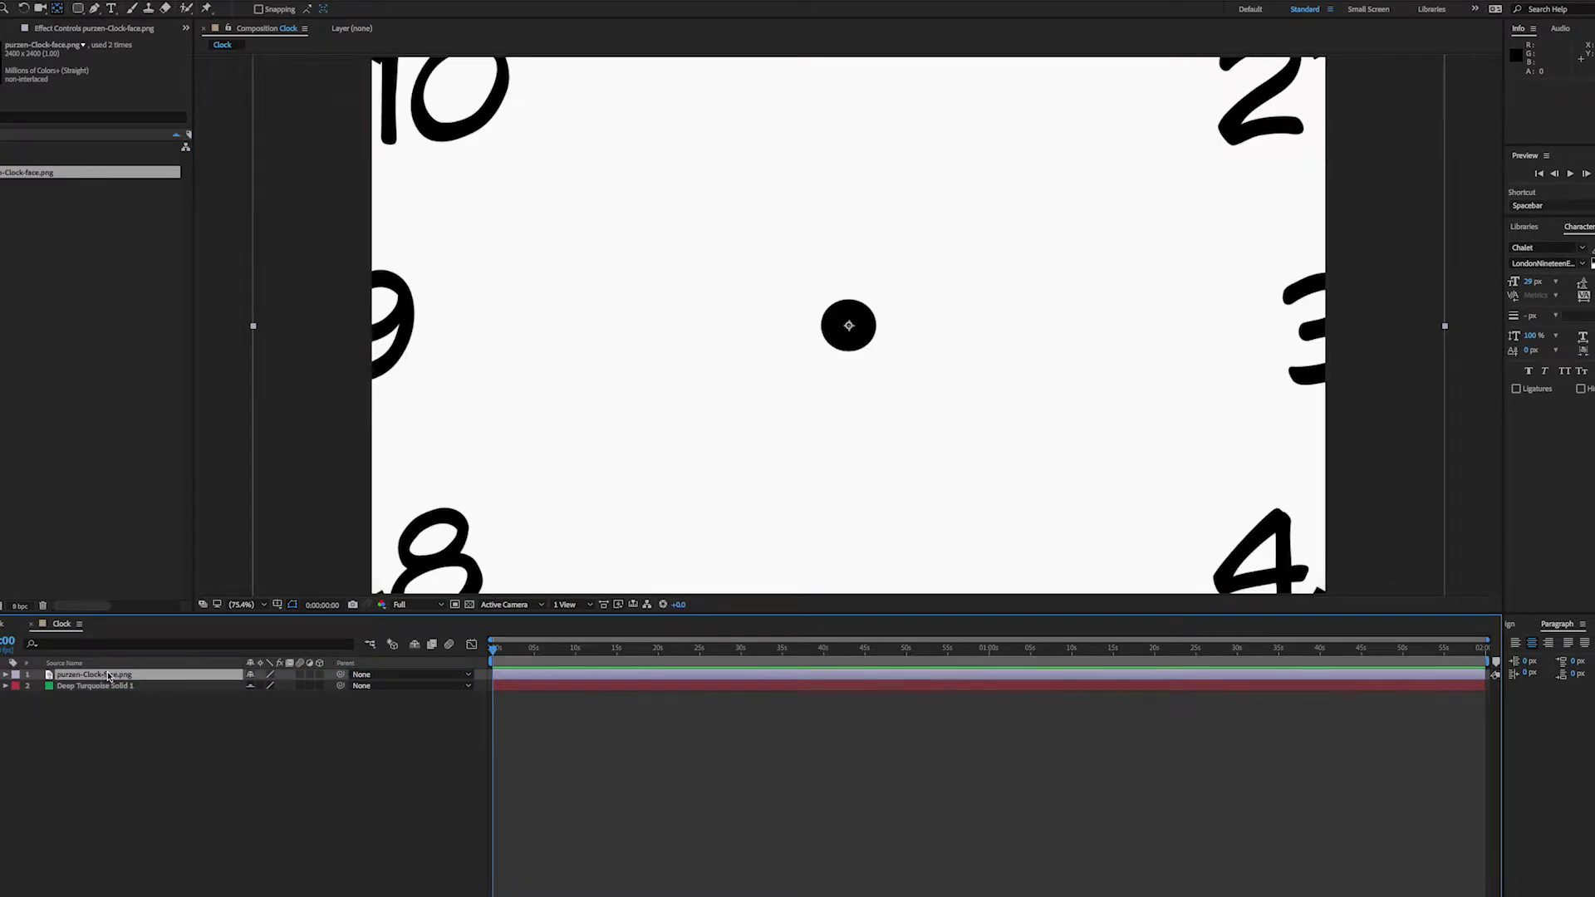
key("s")
left_click_drag(267, 686, 231, 692)
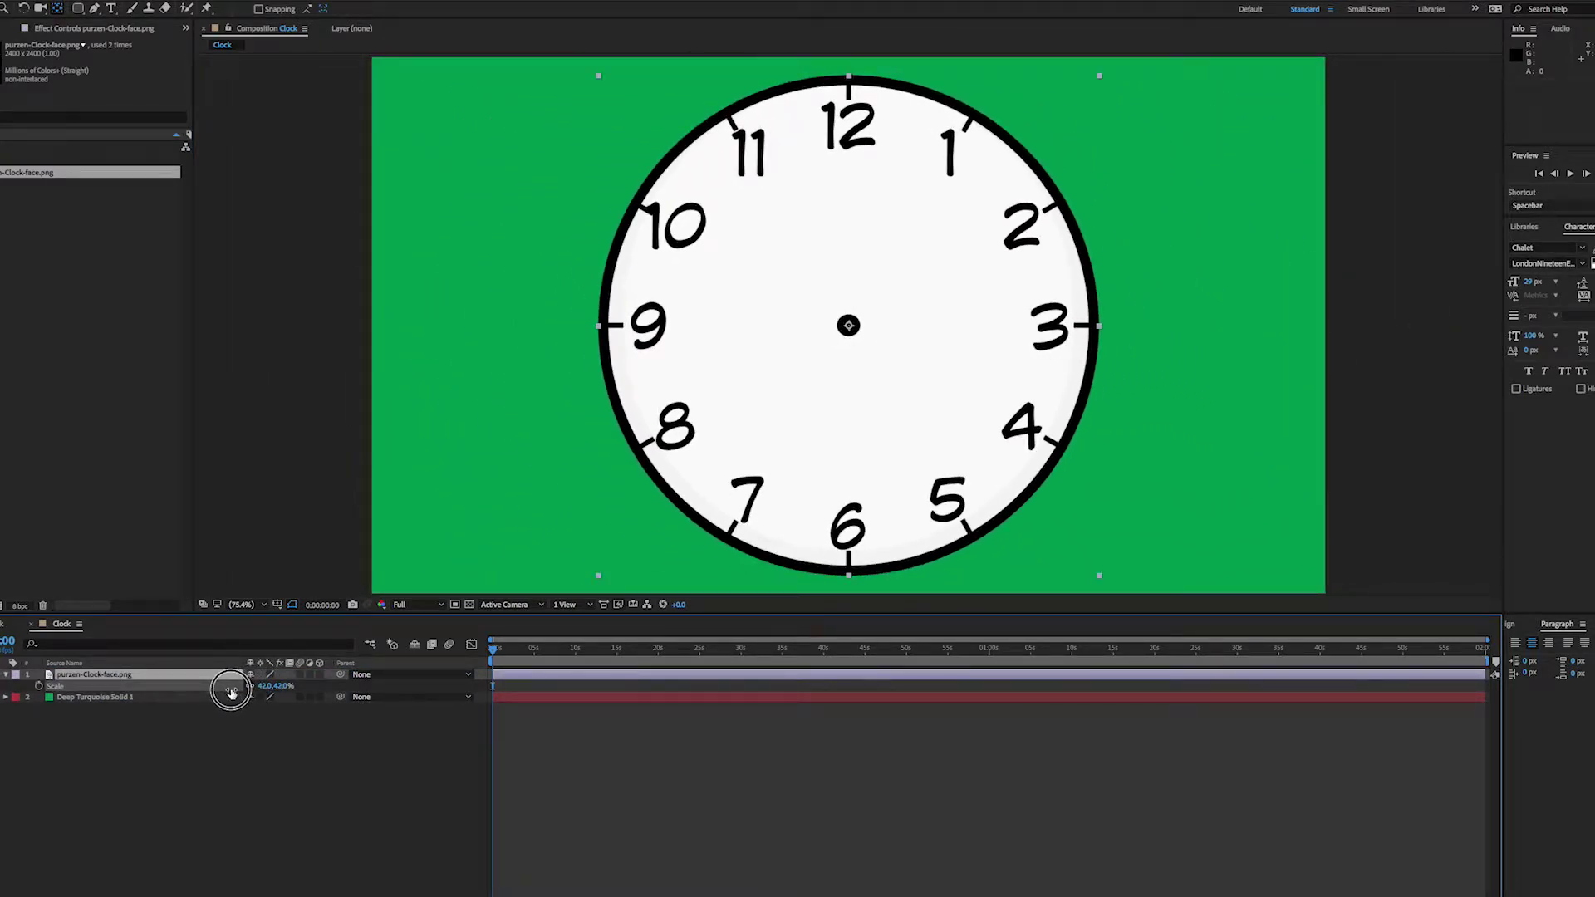
left_click(525, 729)
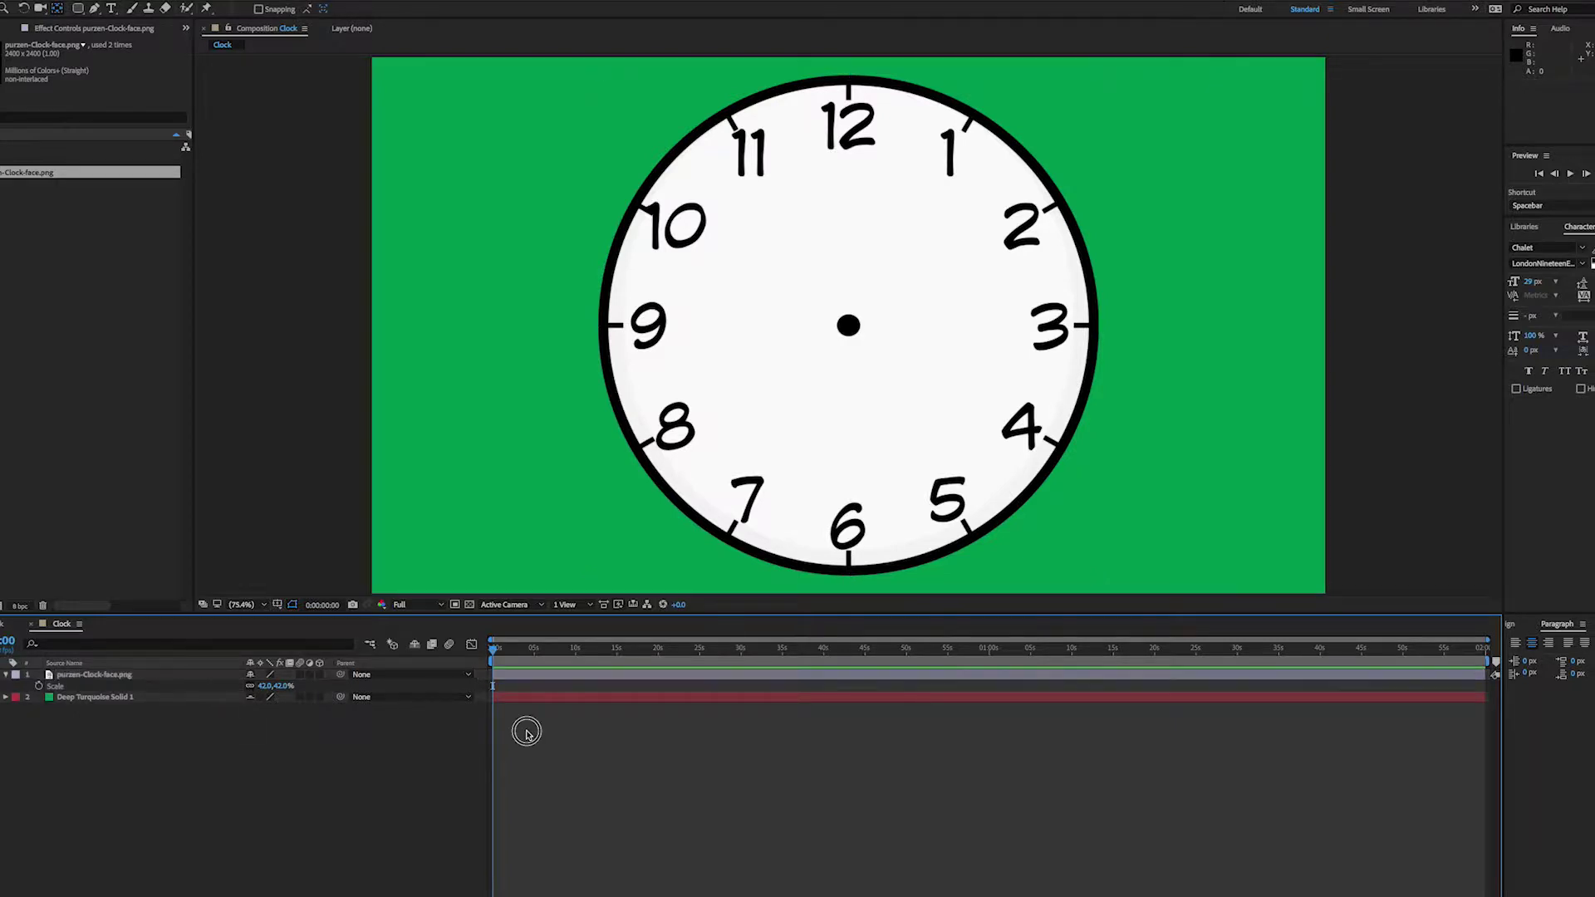
left_click(4, 675)
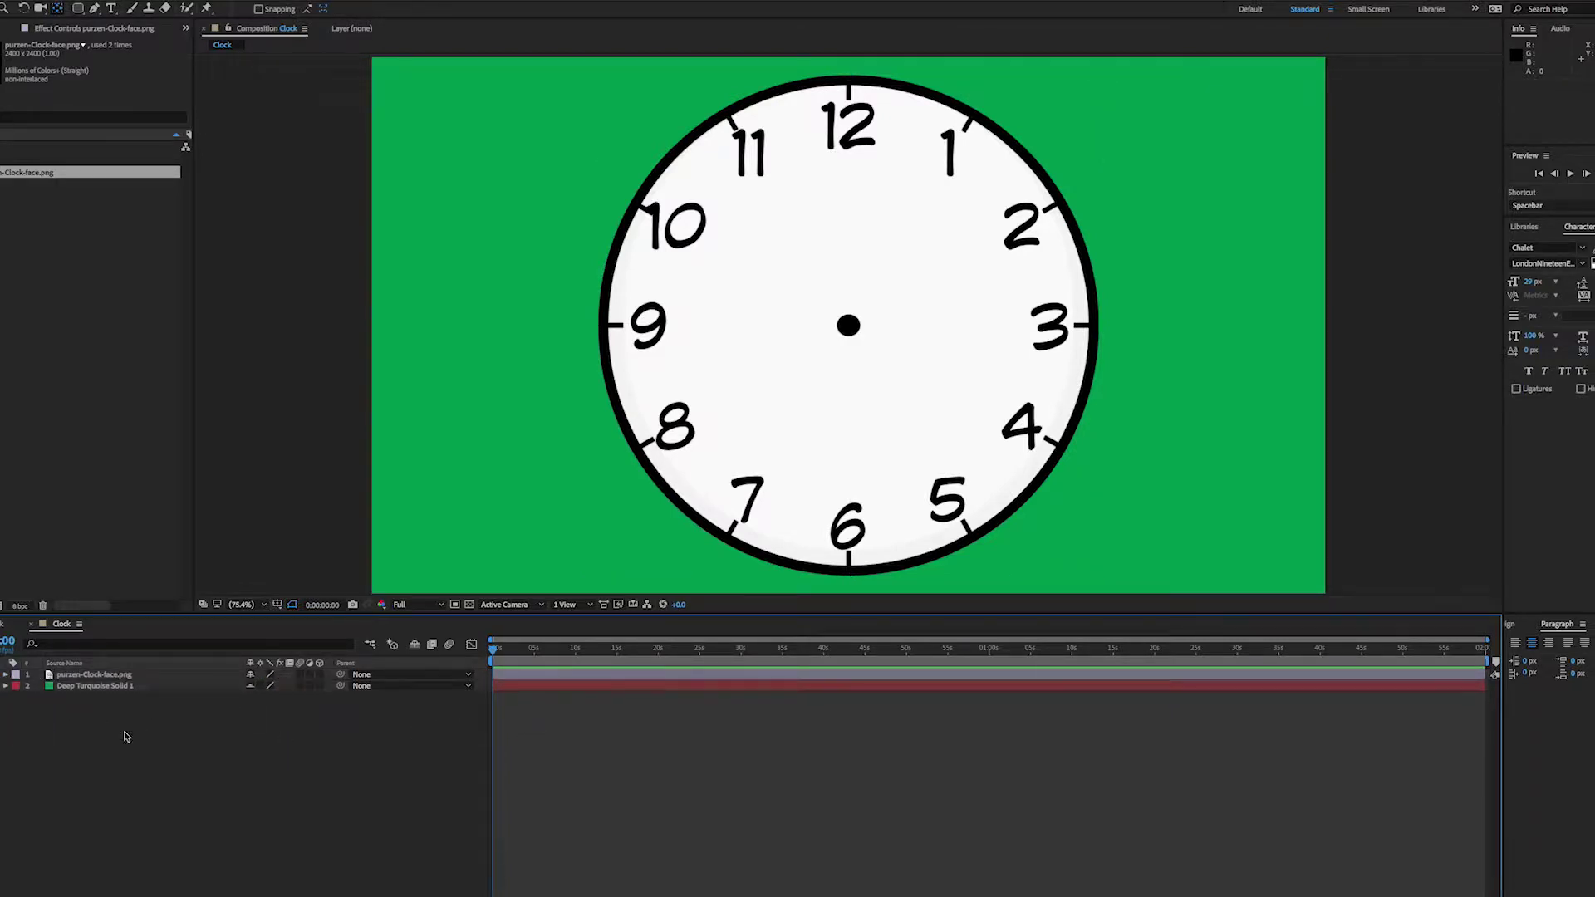
Draw a thin black rounded rectangle from the 12 down to the clock centre.
left_click(79, 10)
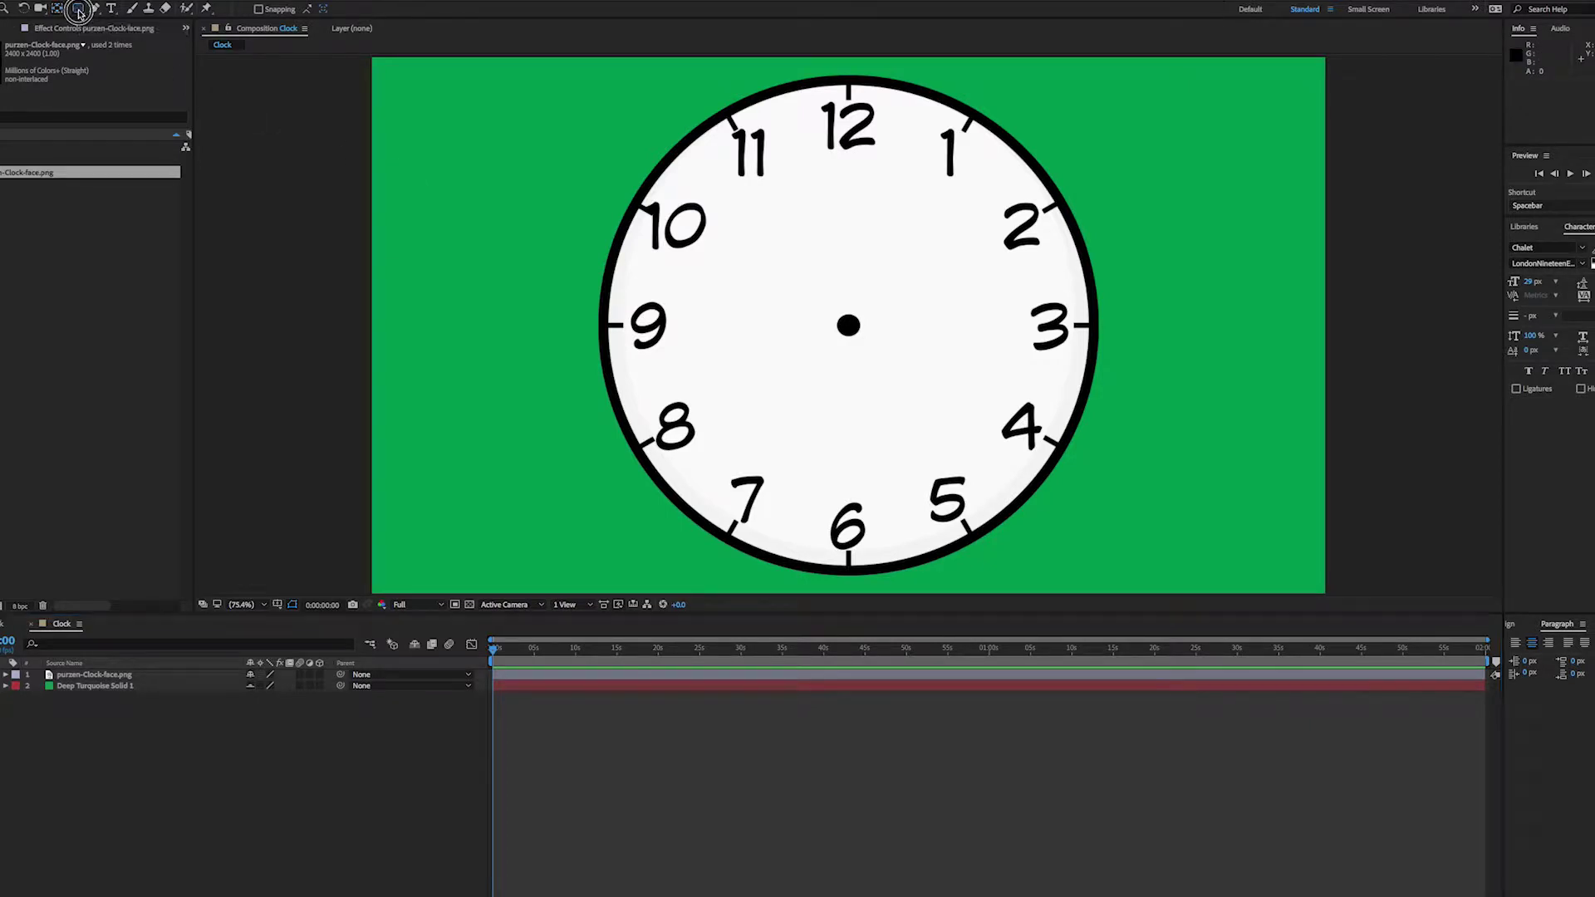
left_click_drag(79, 10, 125, 23)
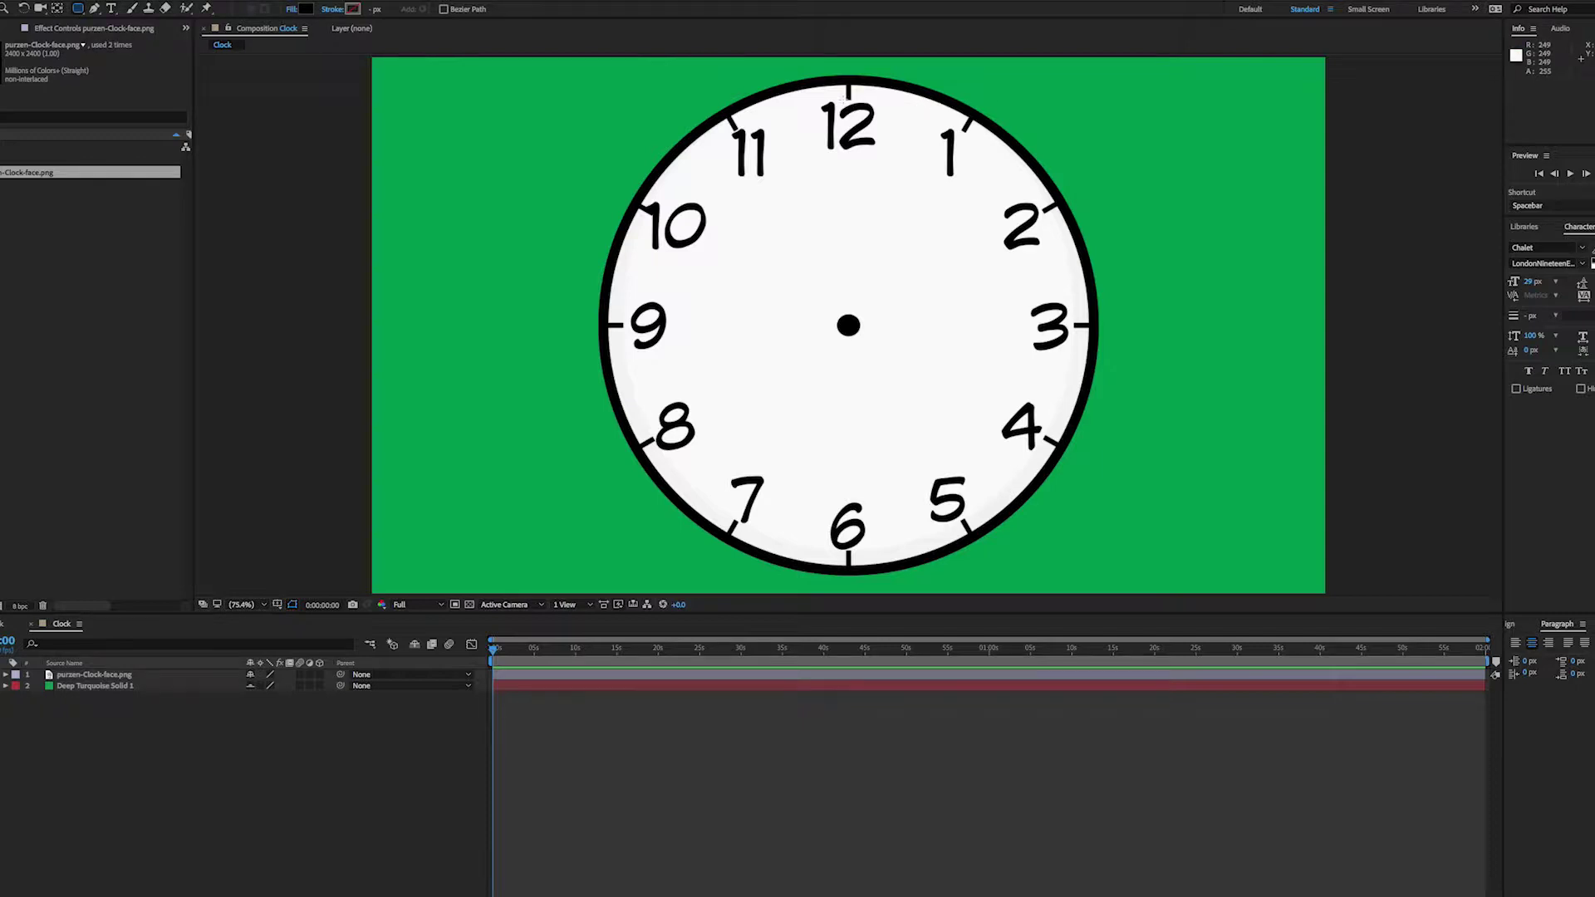
left_click_drag(843, 96, 854, 299)
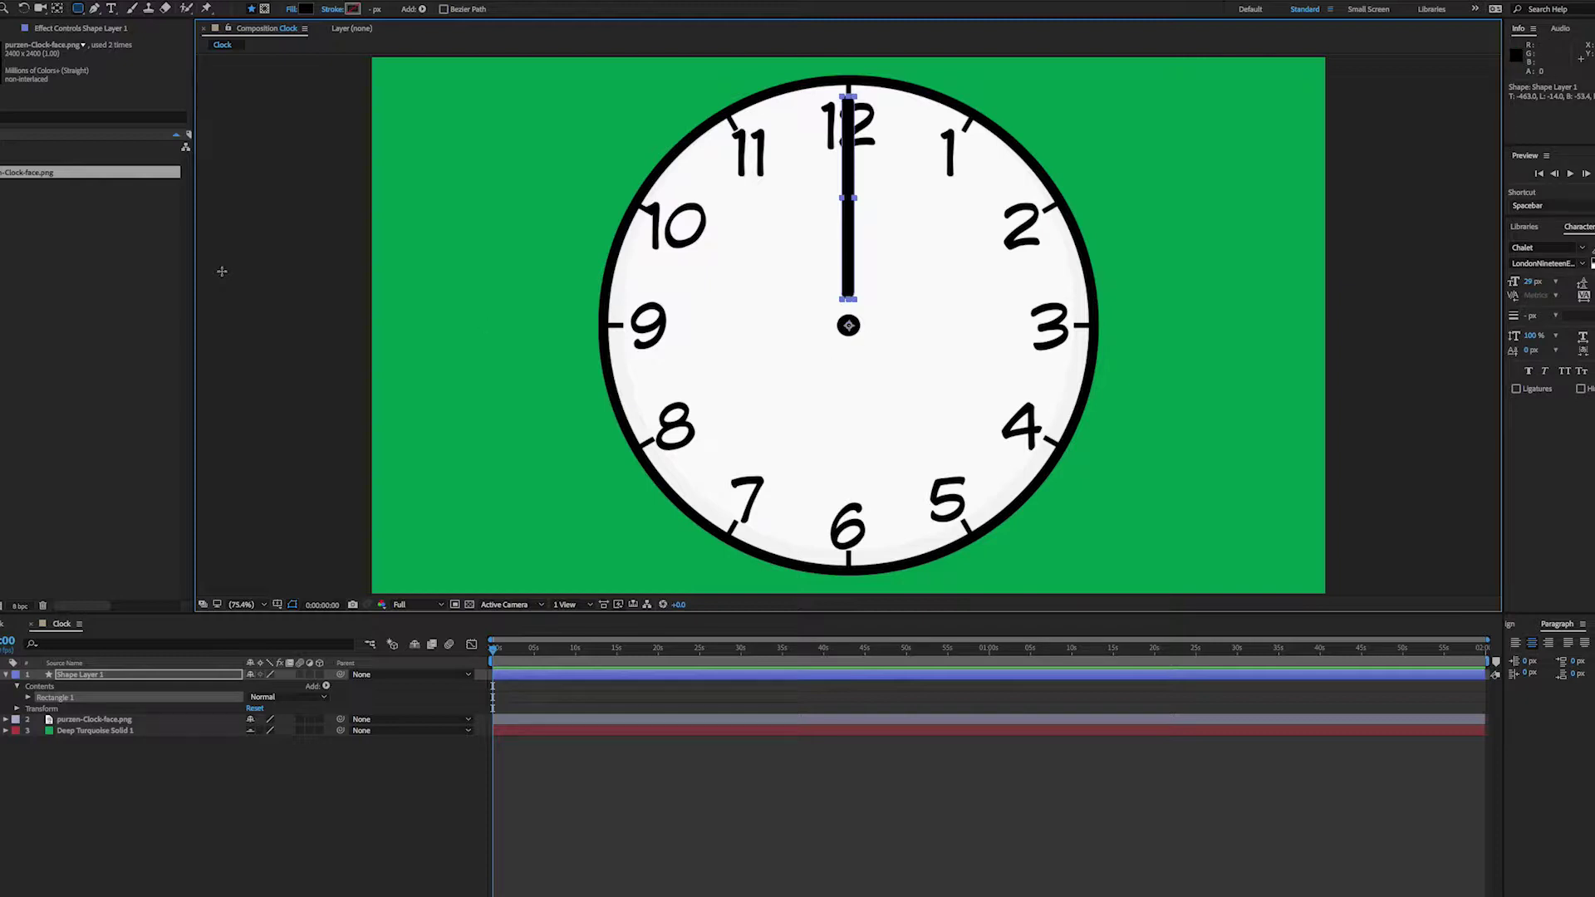
Use the Pan Behind tool to drag Shape Layer 1's anchor point to the bar's bottom end.
left_click(56, 9)
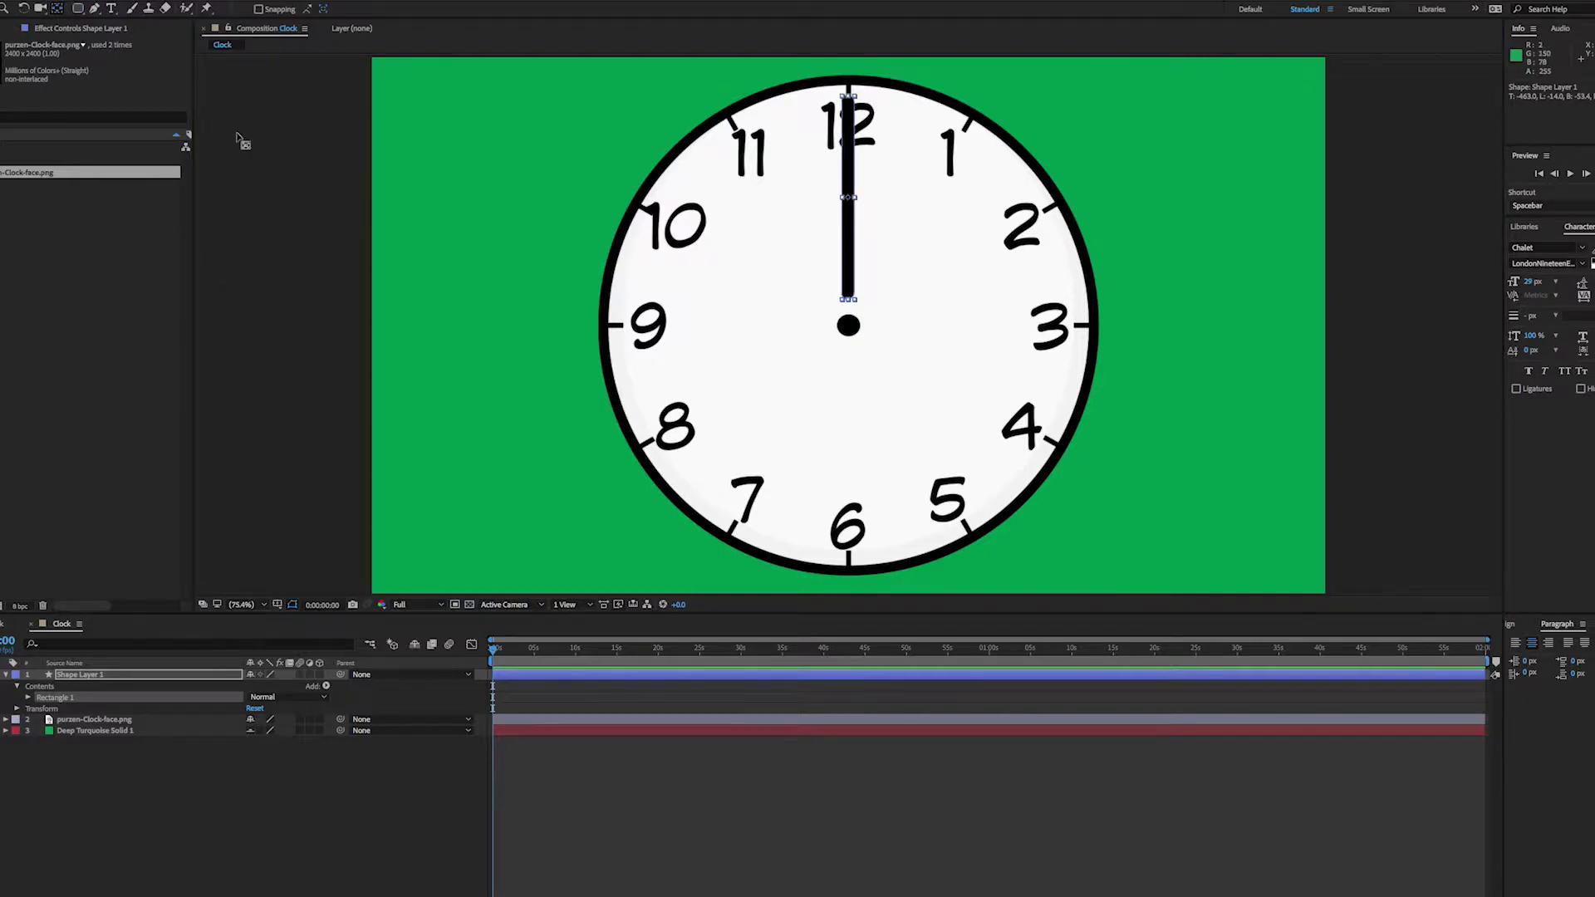
left_click(851, 679)
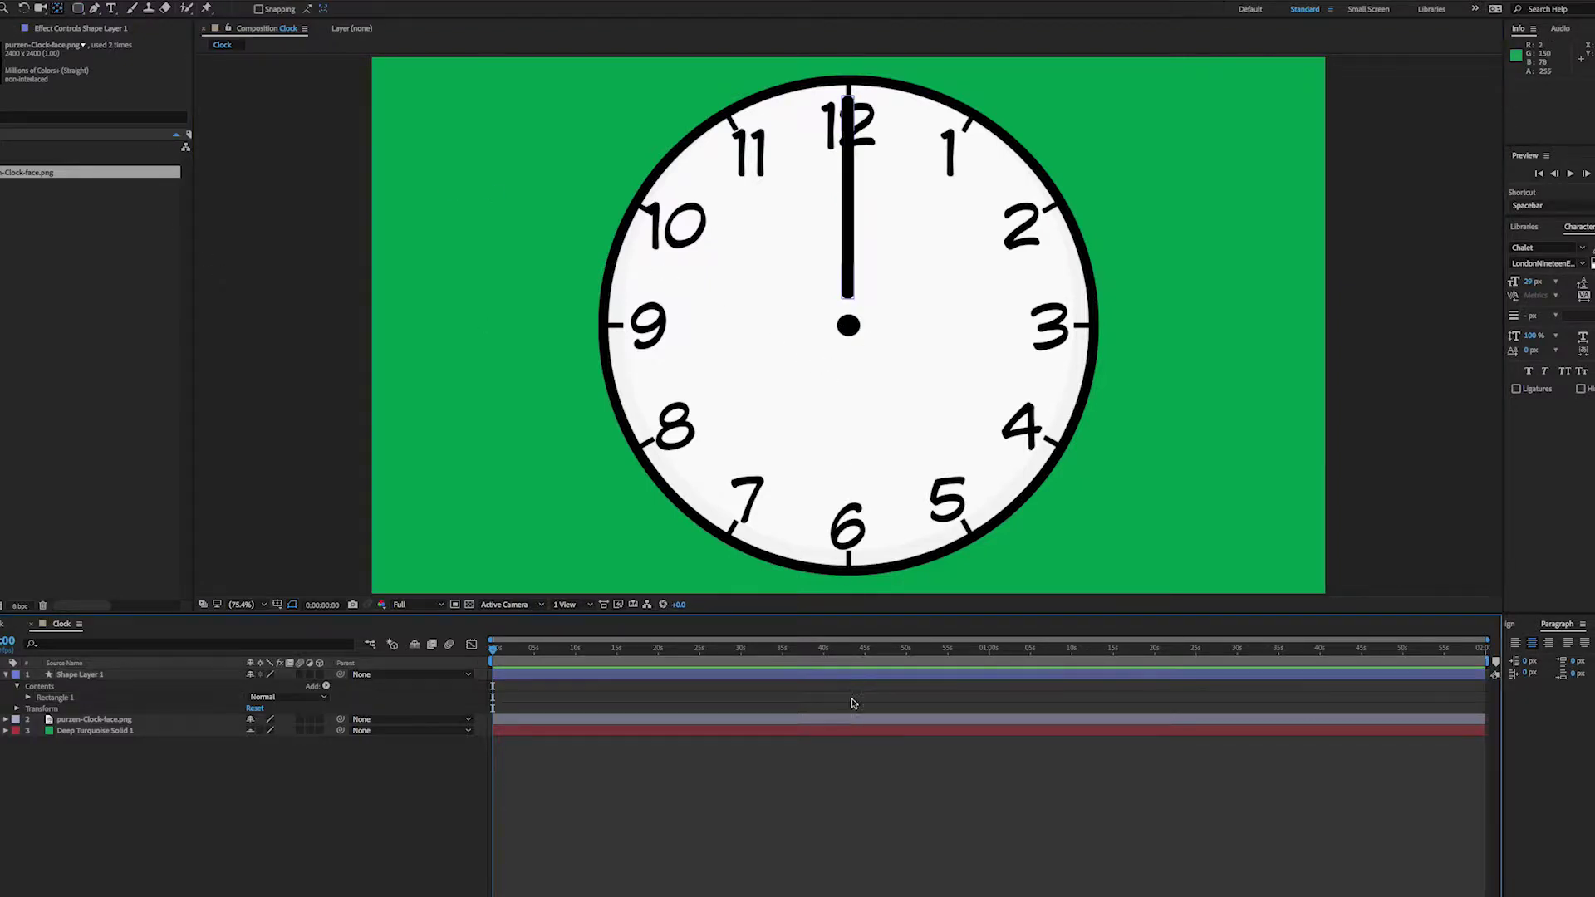
key("comma")
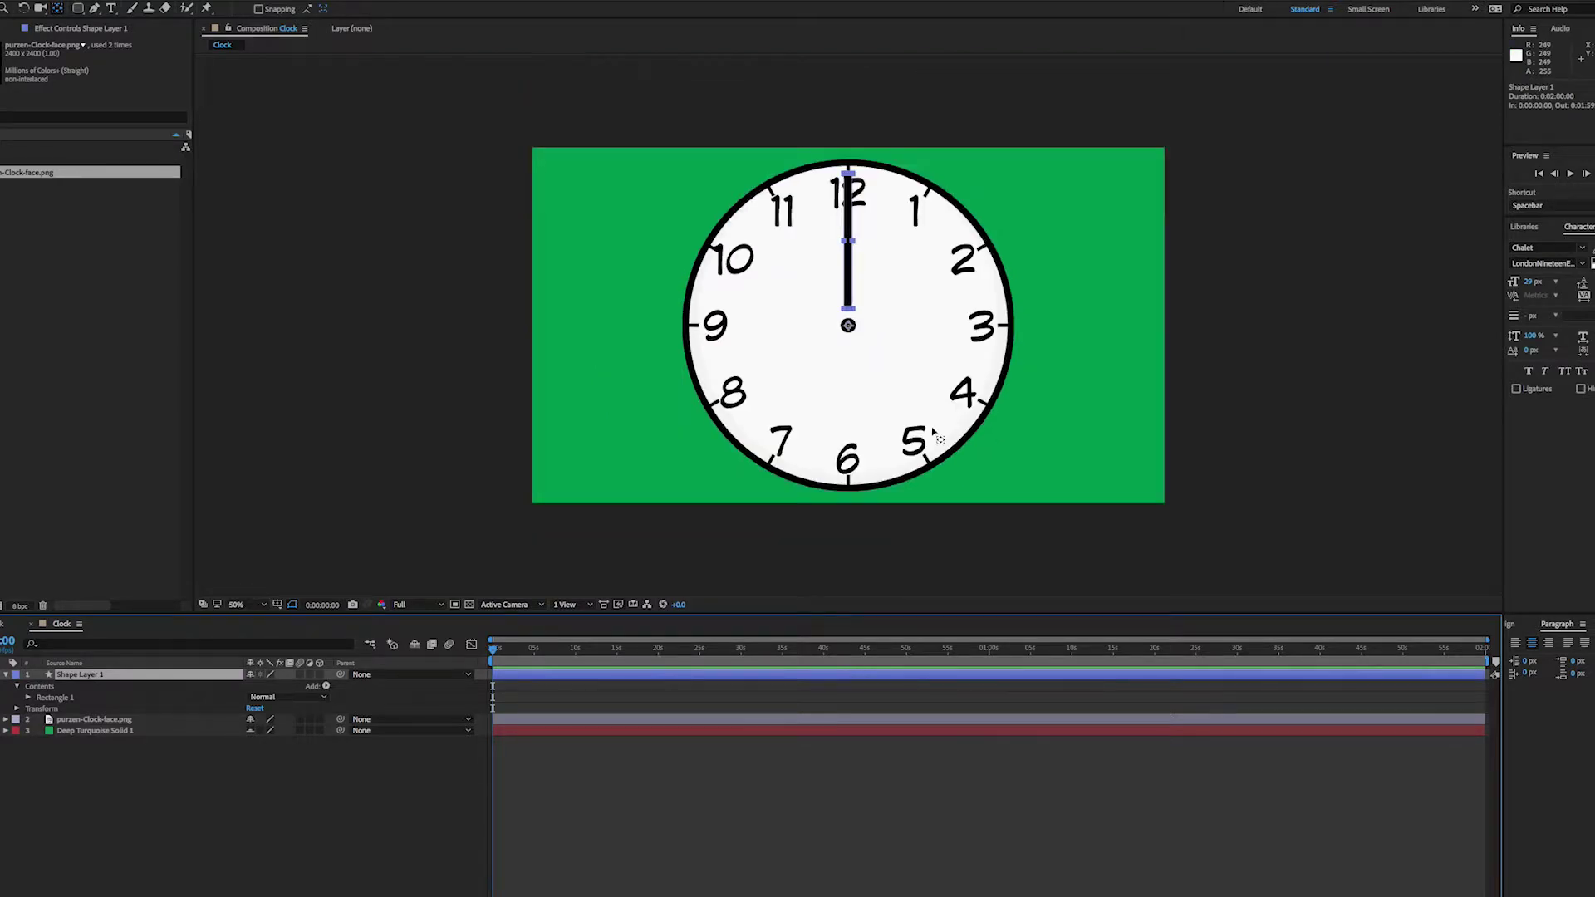
key("period")
key("period")
key("period")
key("period")
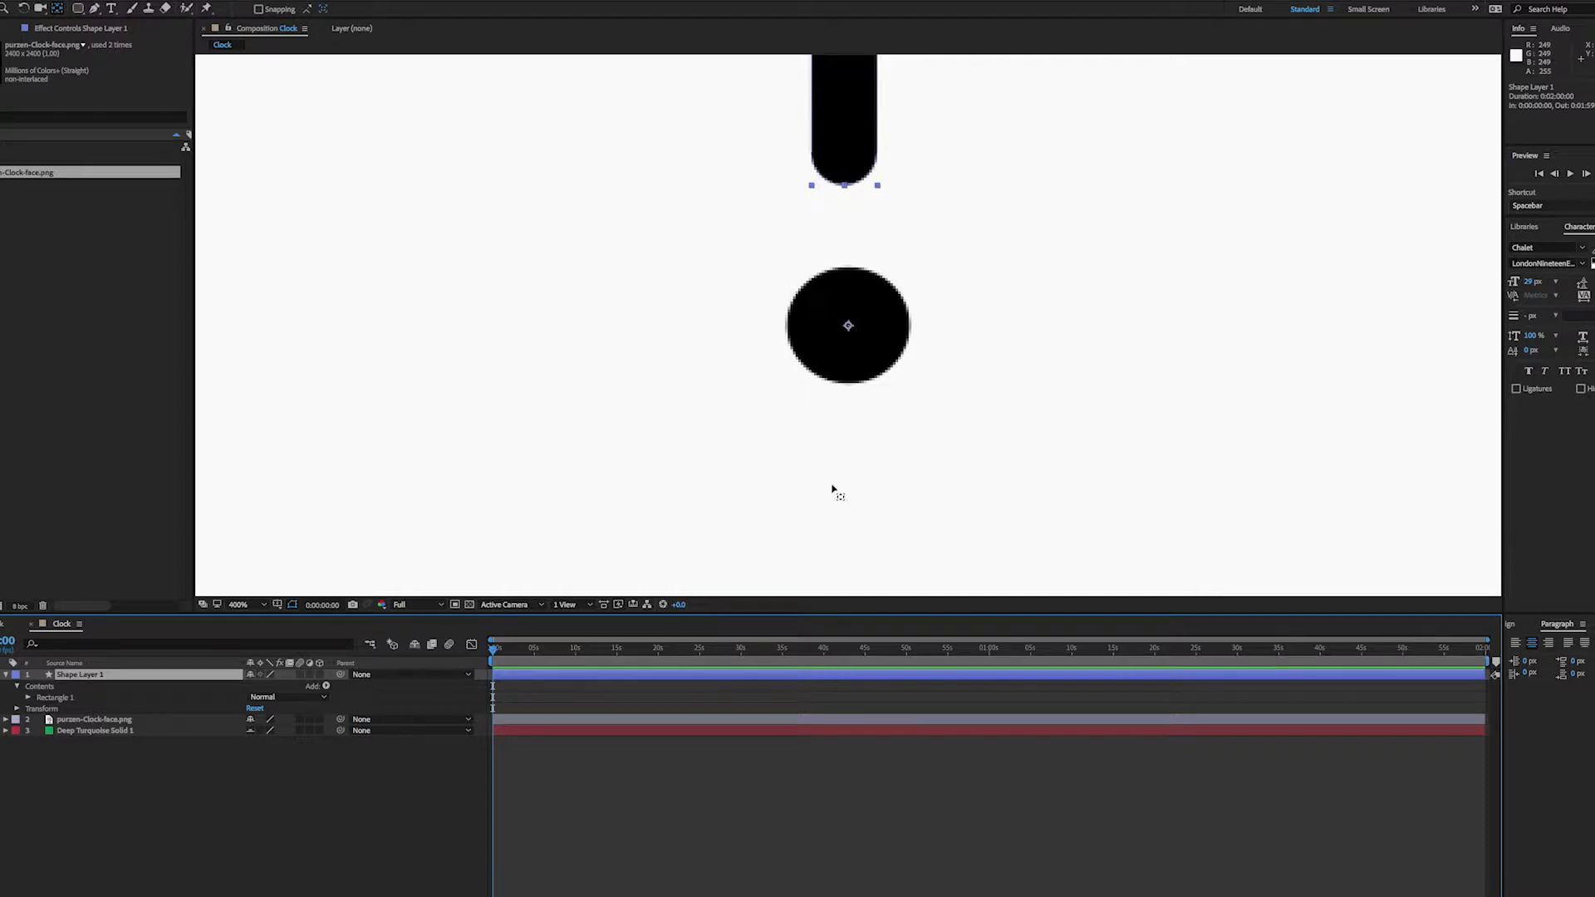
left_click_drag(848, 326, 846, 186)
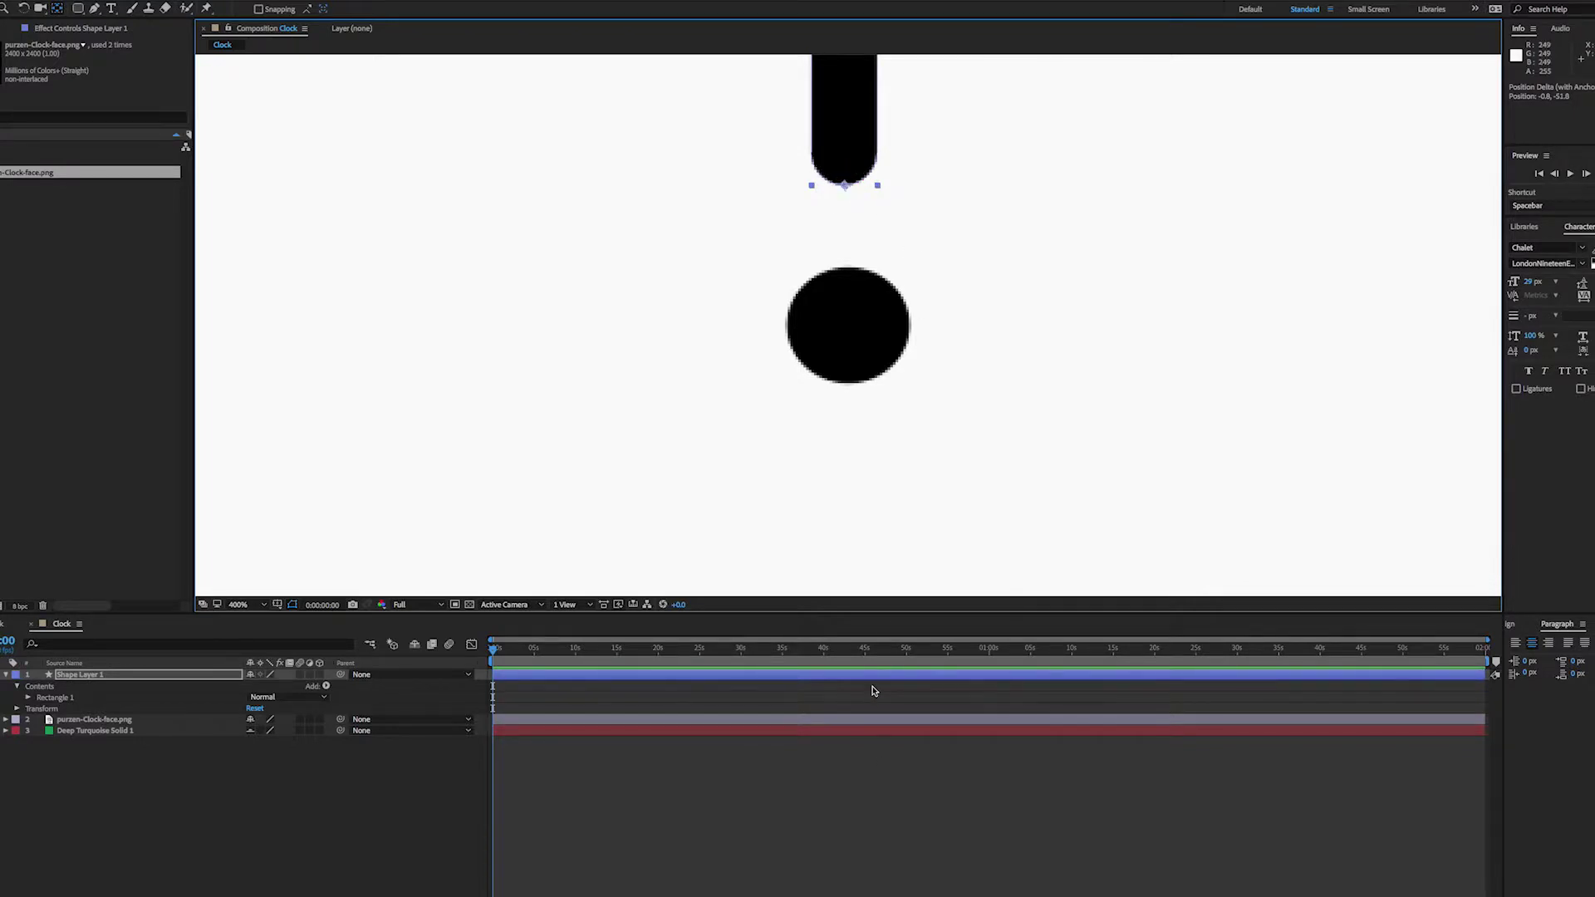
Apply Transform > Center In View to the hand layer so its pivot sits on the centre dot.
right_click(877, 676)
mouse_move(962, 482)
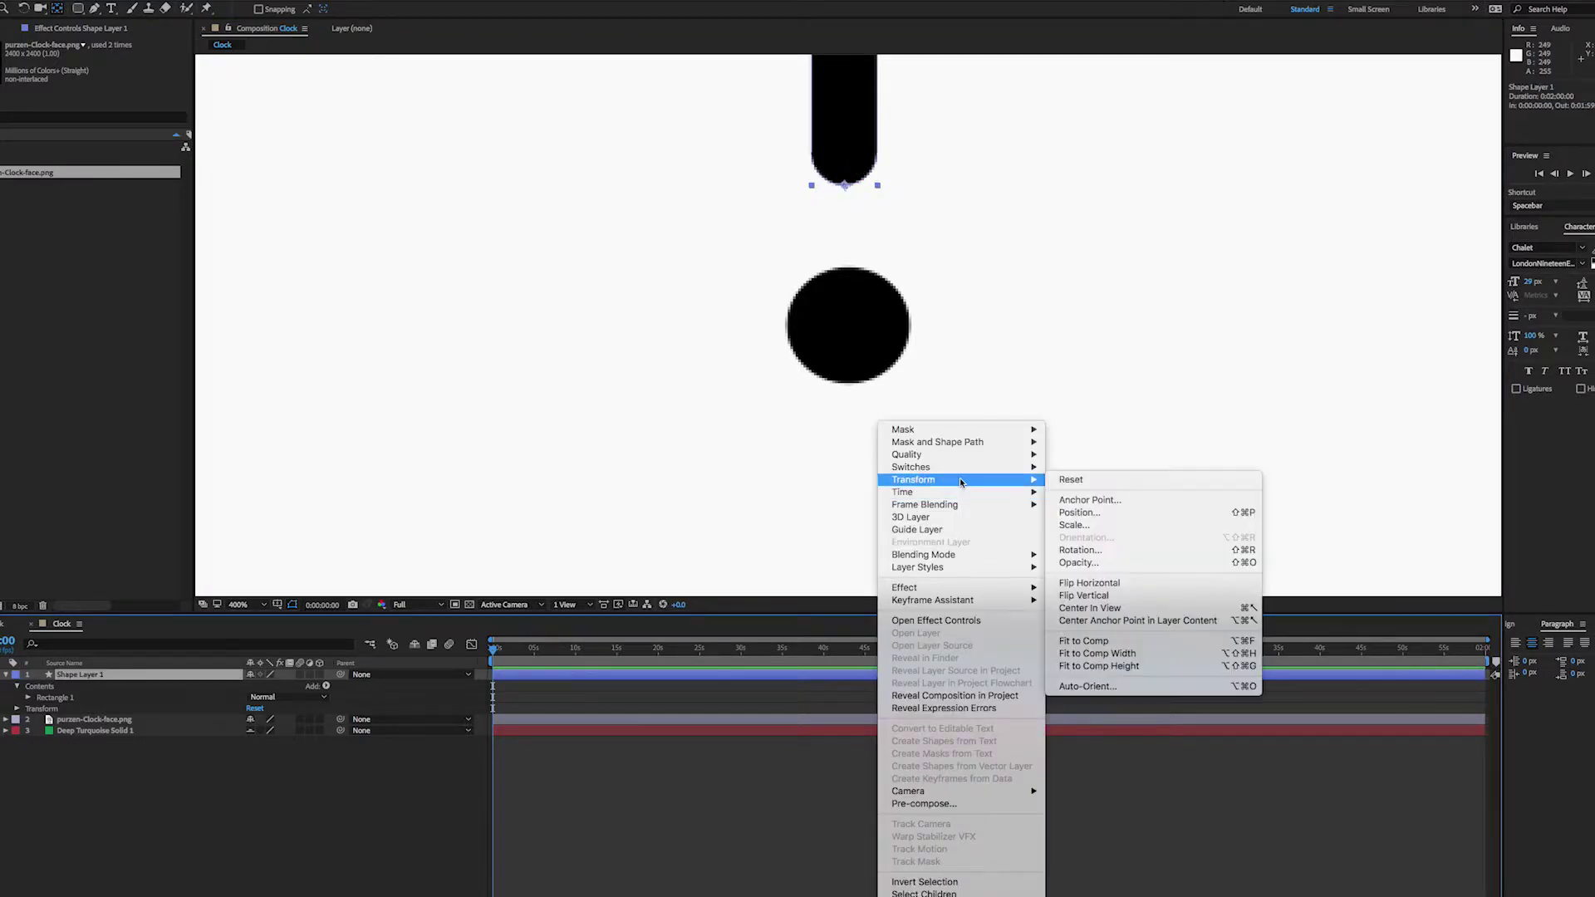
left_click(1153, 609)
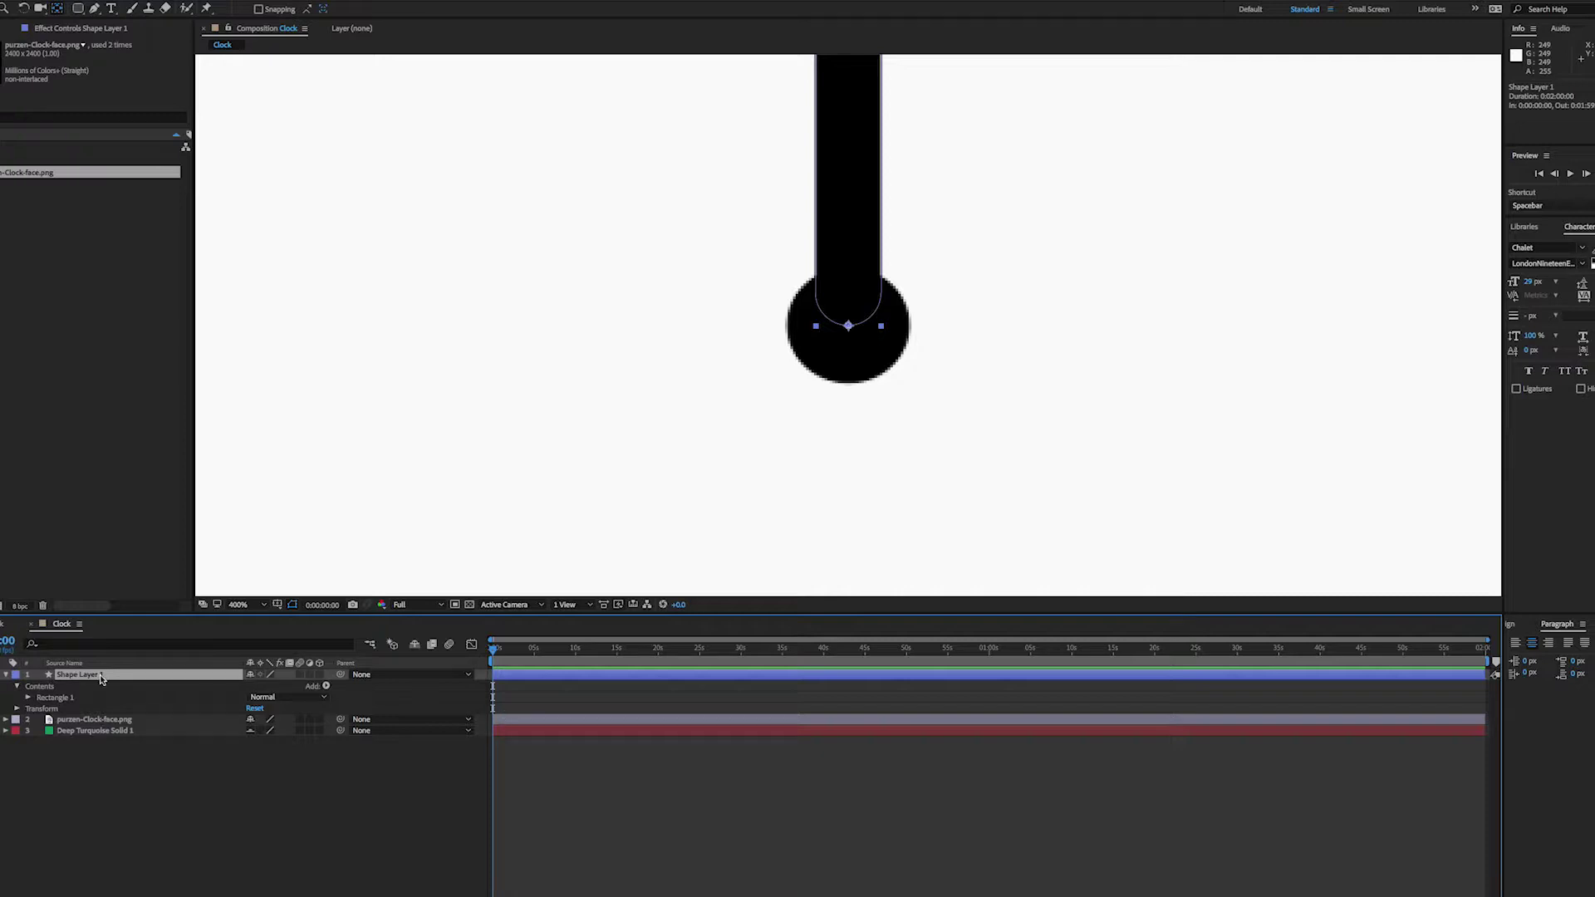
Rename the hand layer to Minutes and collapse its properties.
key("Return")
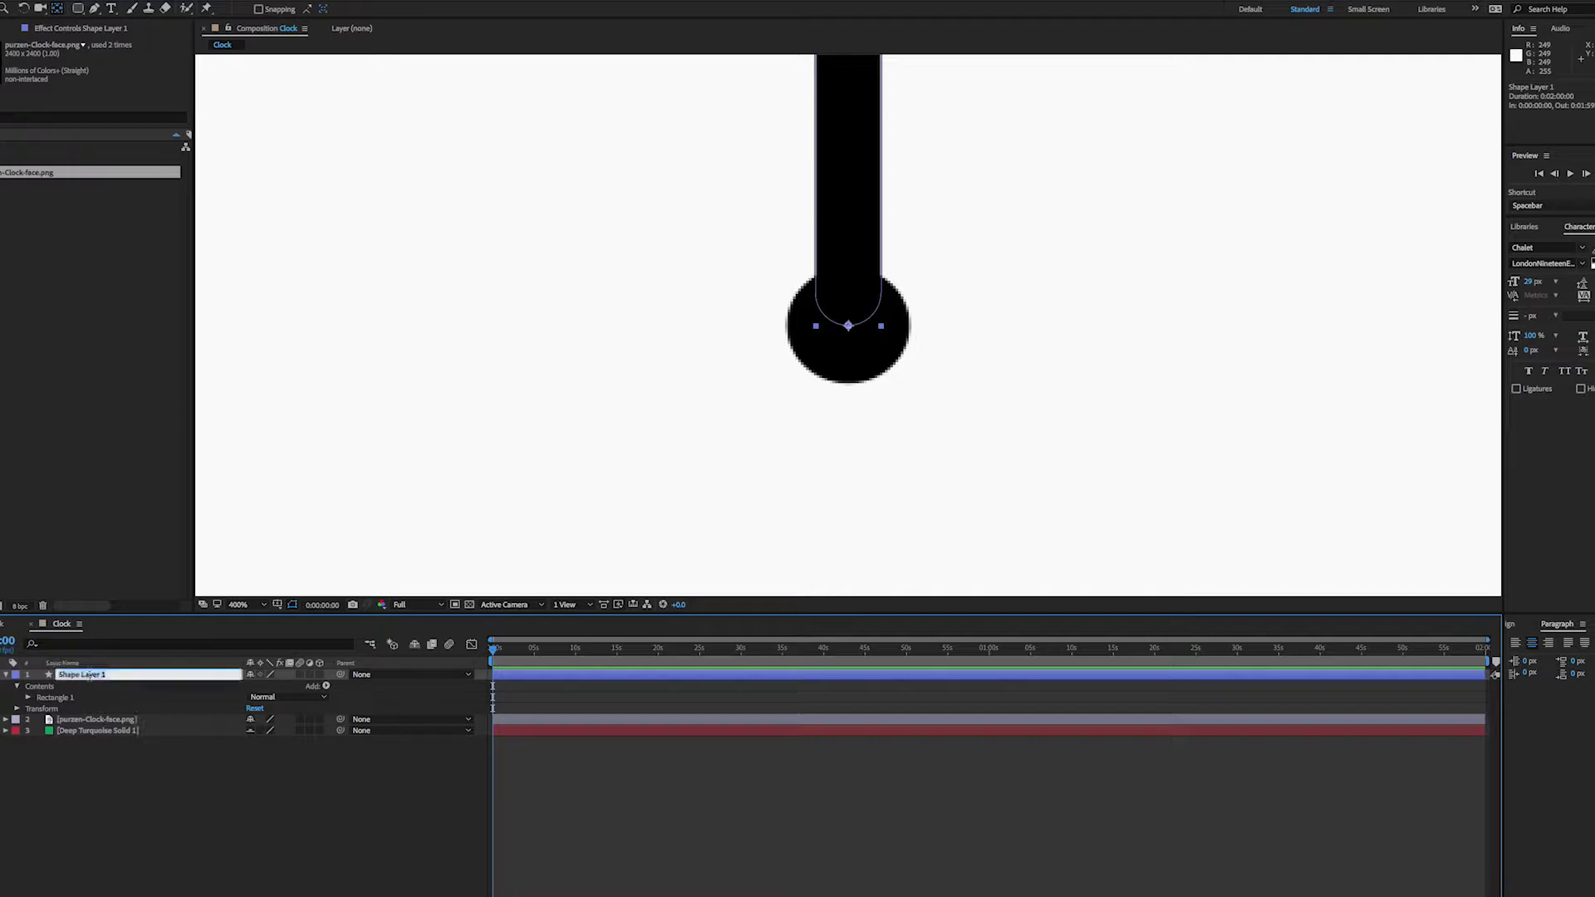
type("Minutes")
left_click(559, 698)
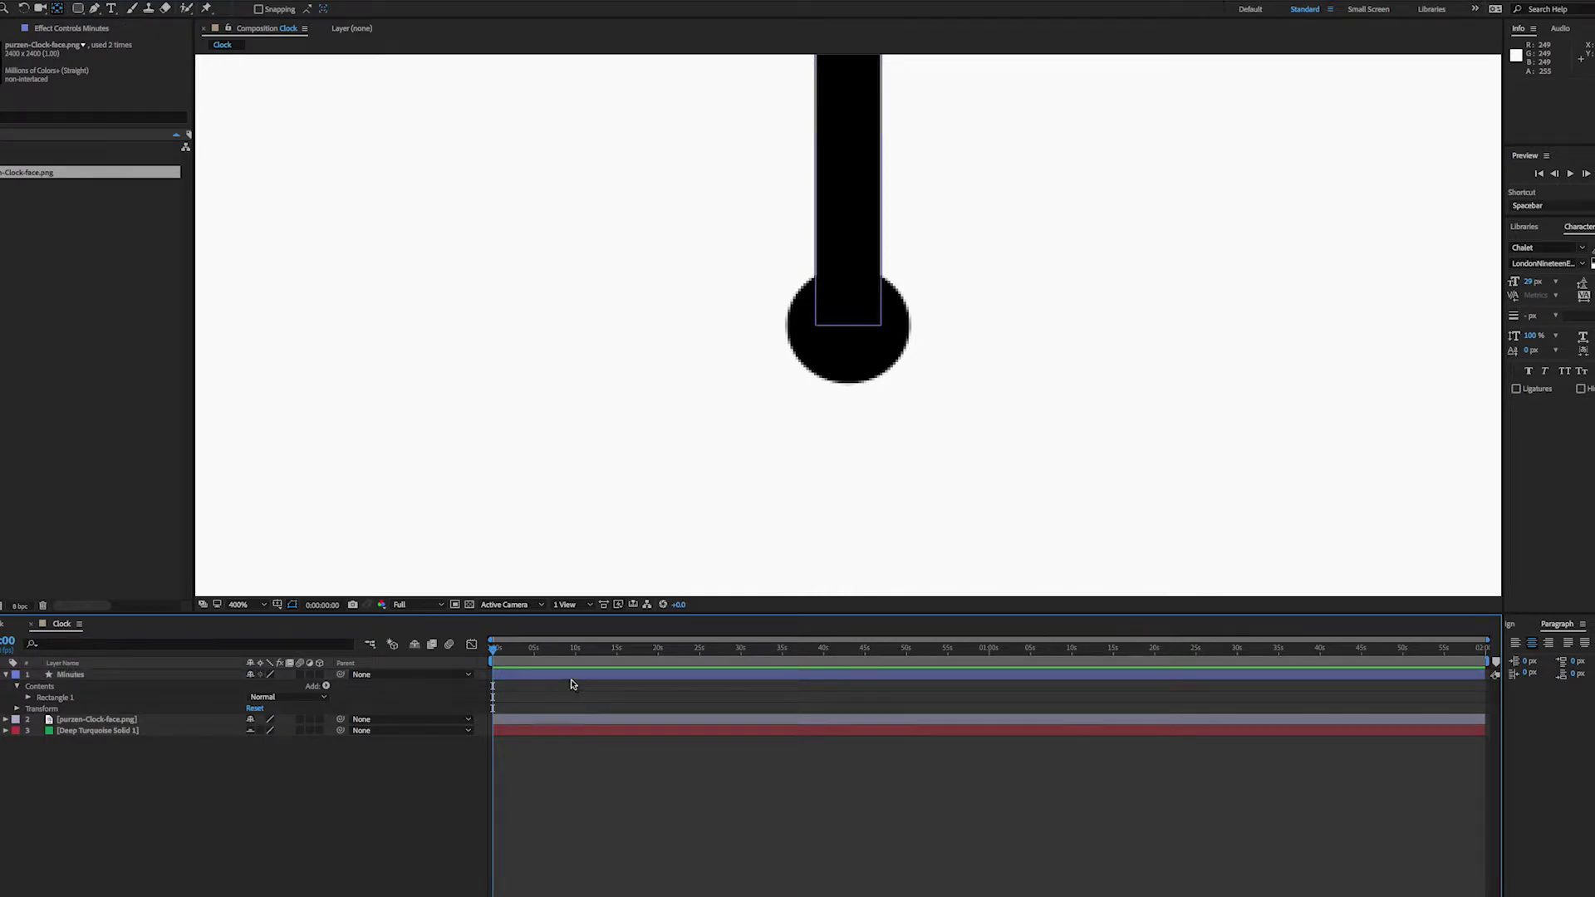
left_click(572, 678)
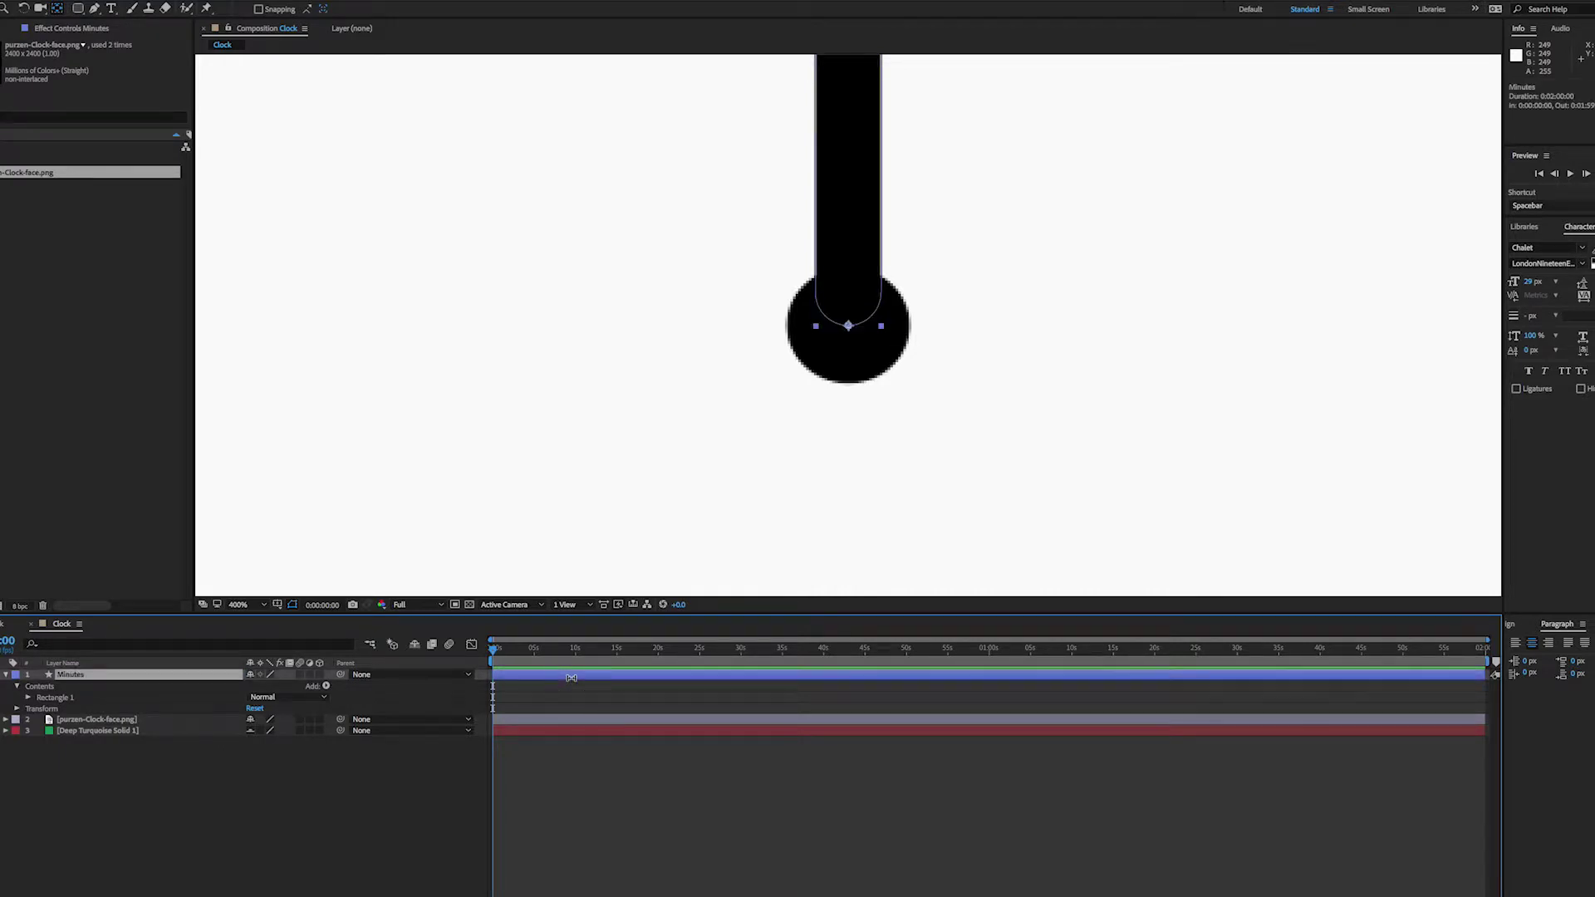
left_click(5, 674)
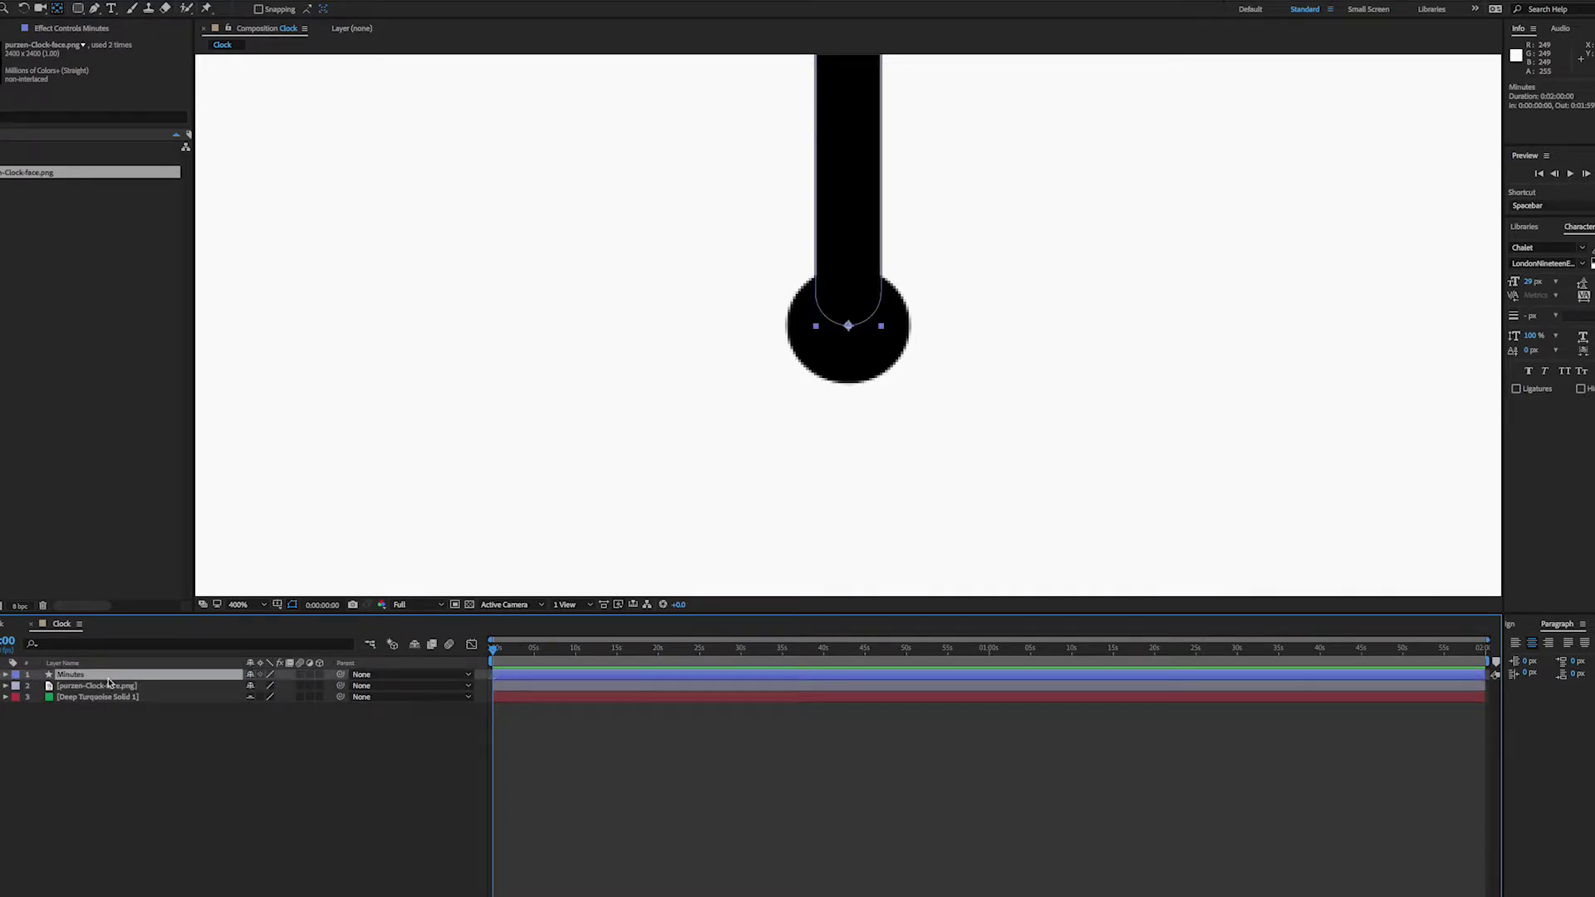
Fit the clock back into view, duplicate the Minutes layer, and place the copy below it.
left_click(250, 605)
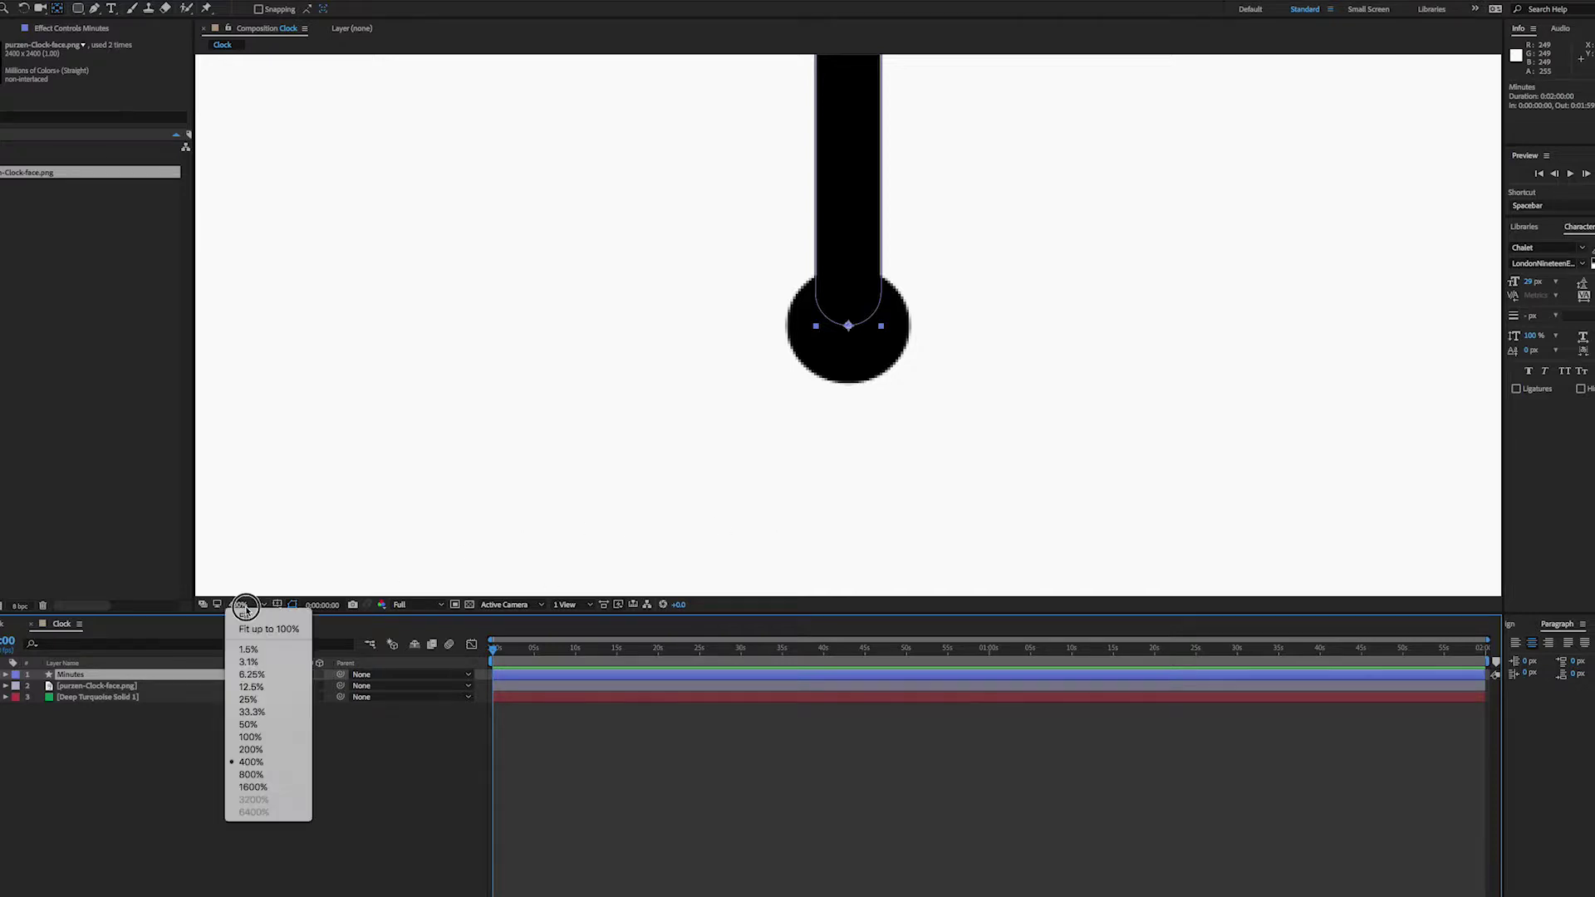
left_click(246, 618)
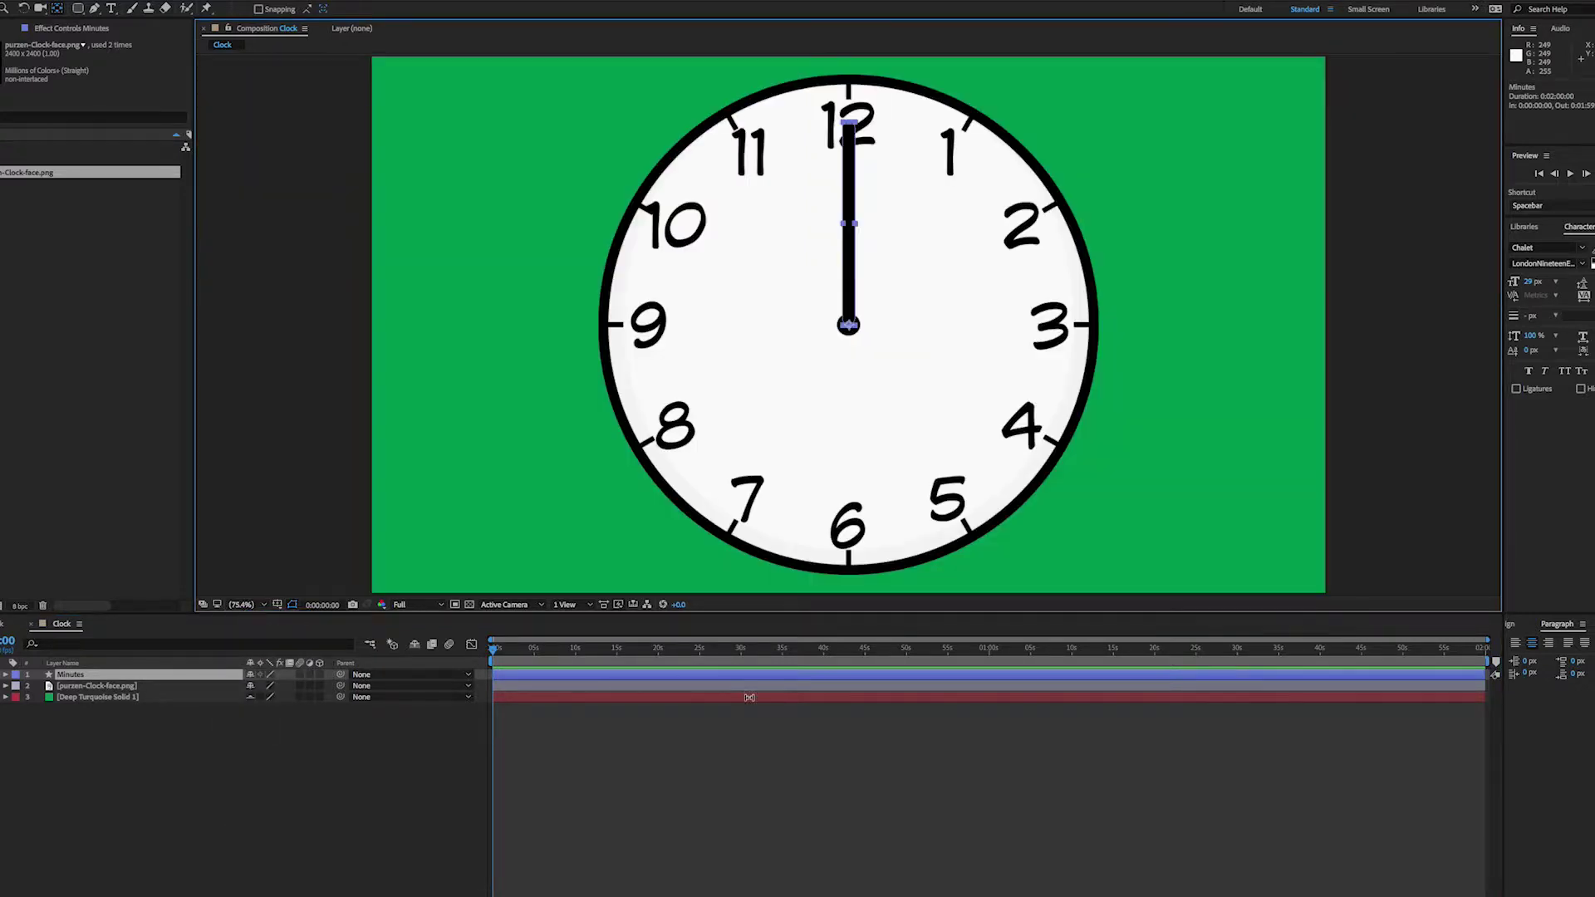
left_click(707, 678)
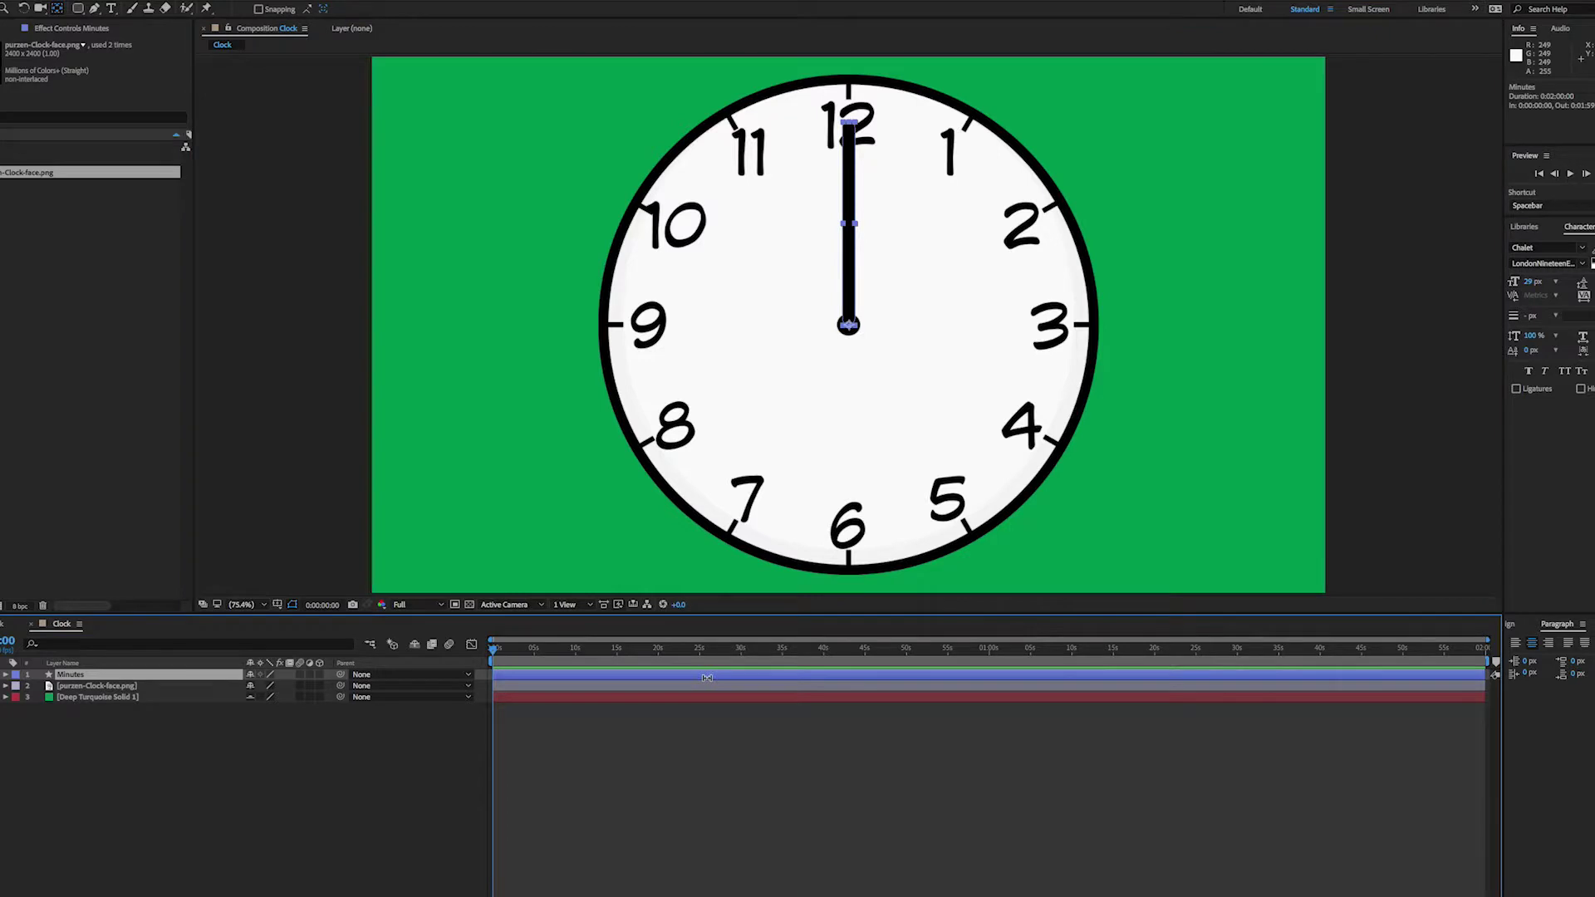
key("ctrl+d")
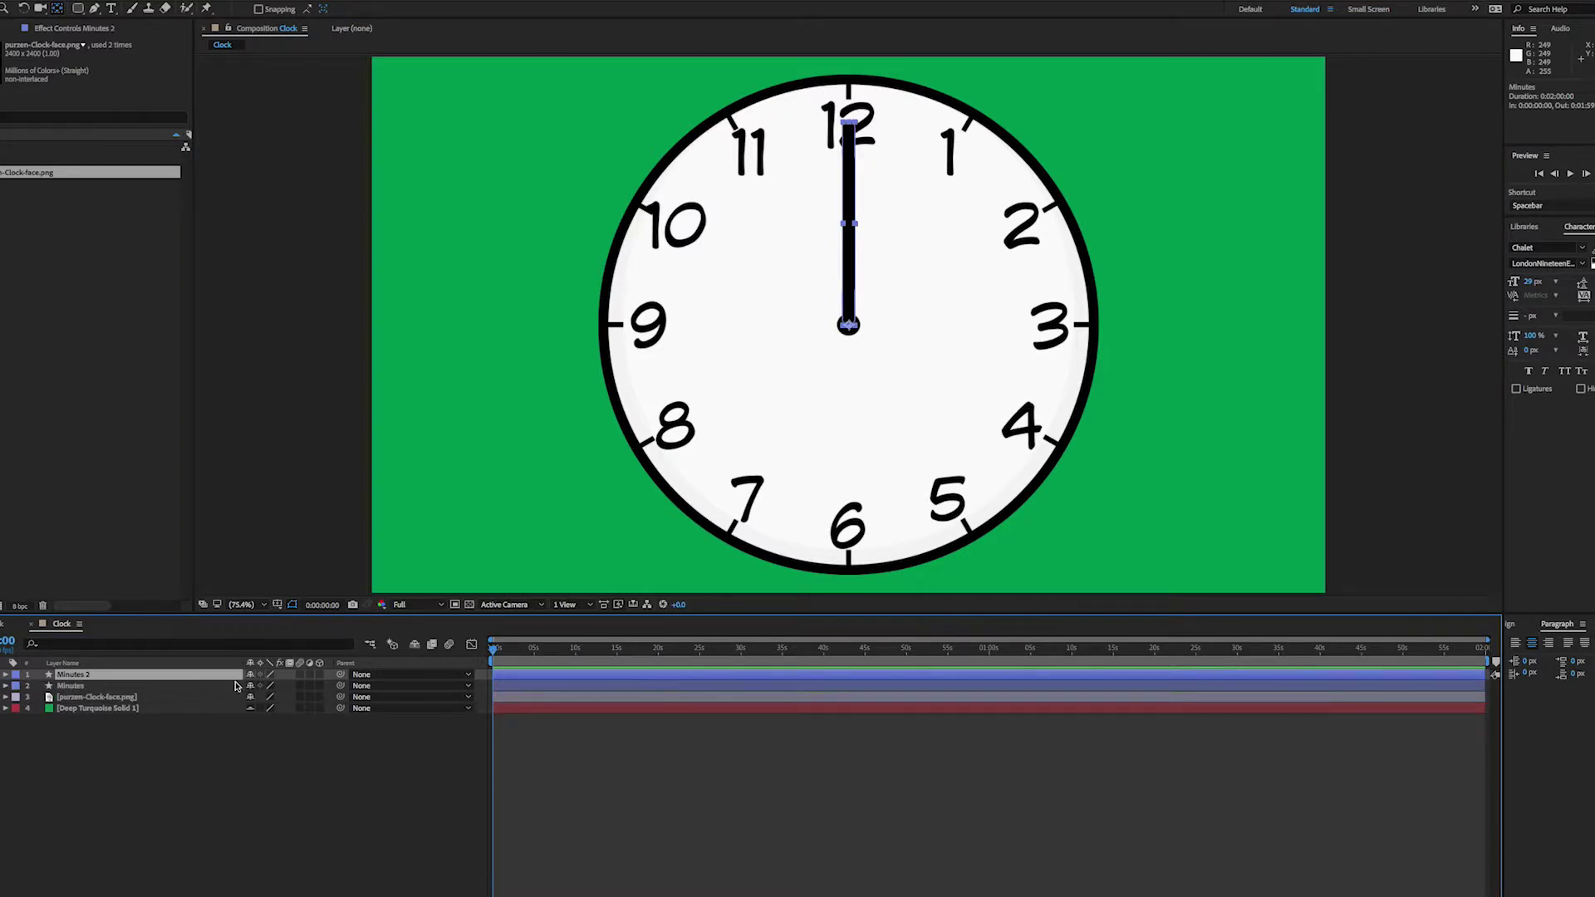
left_click_drag(83, 680, 89, 695)
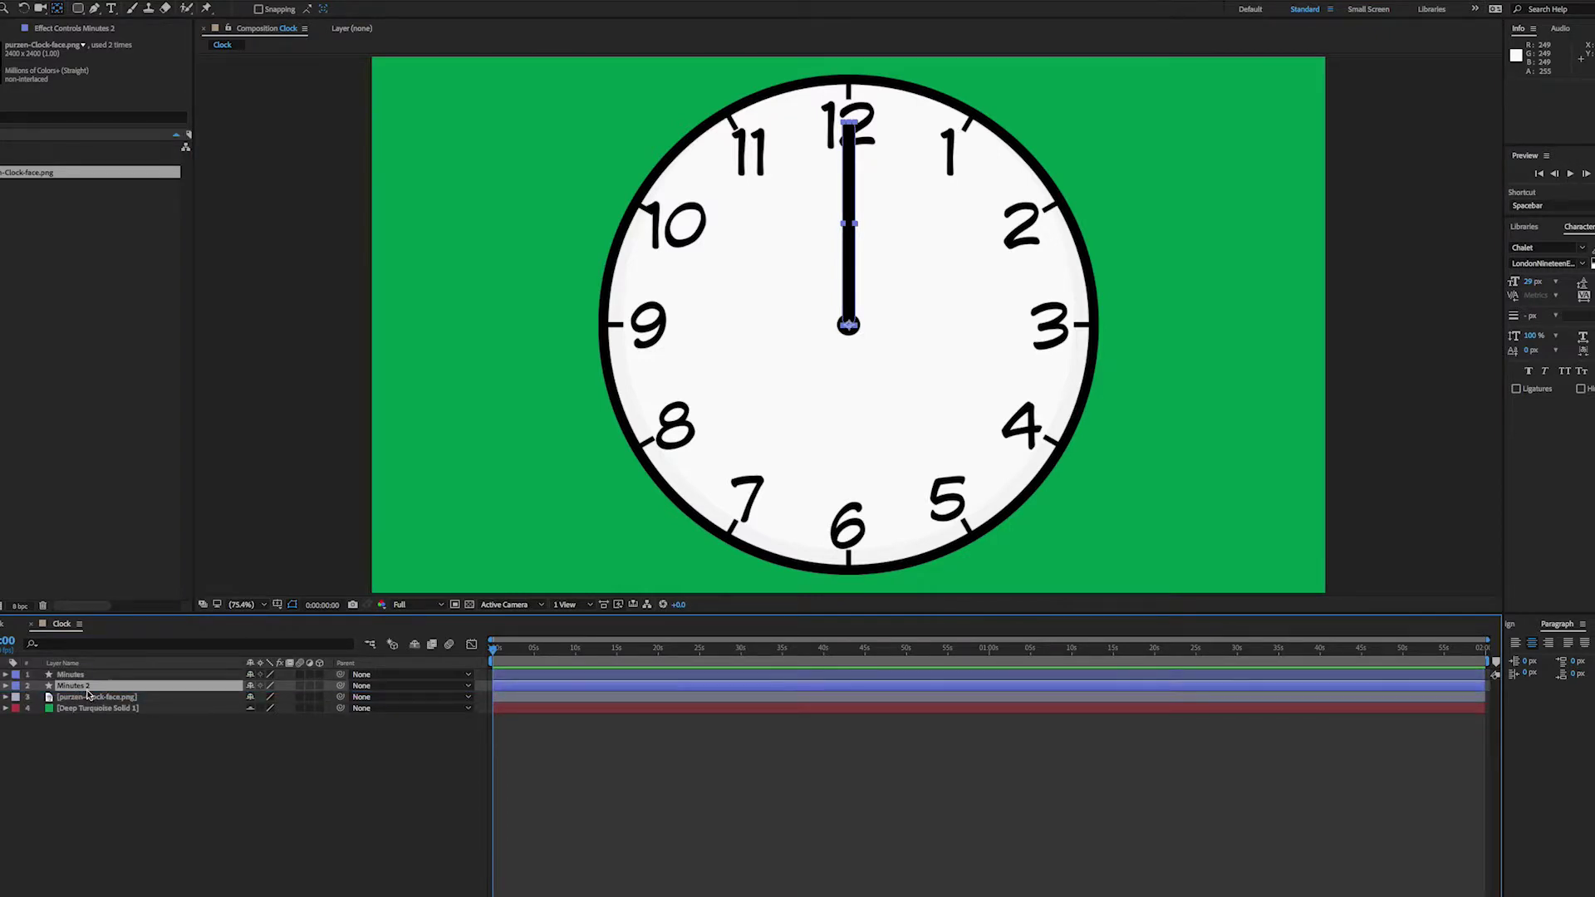
Rename the duplicated hand layer to Hours.
key("Return")
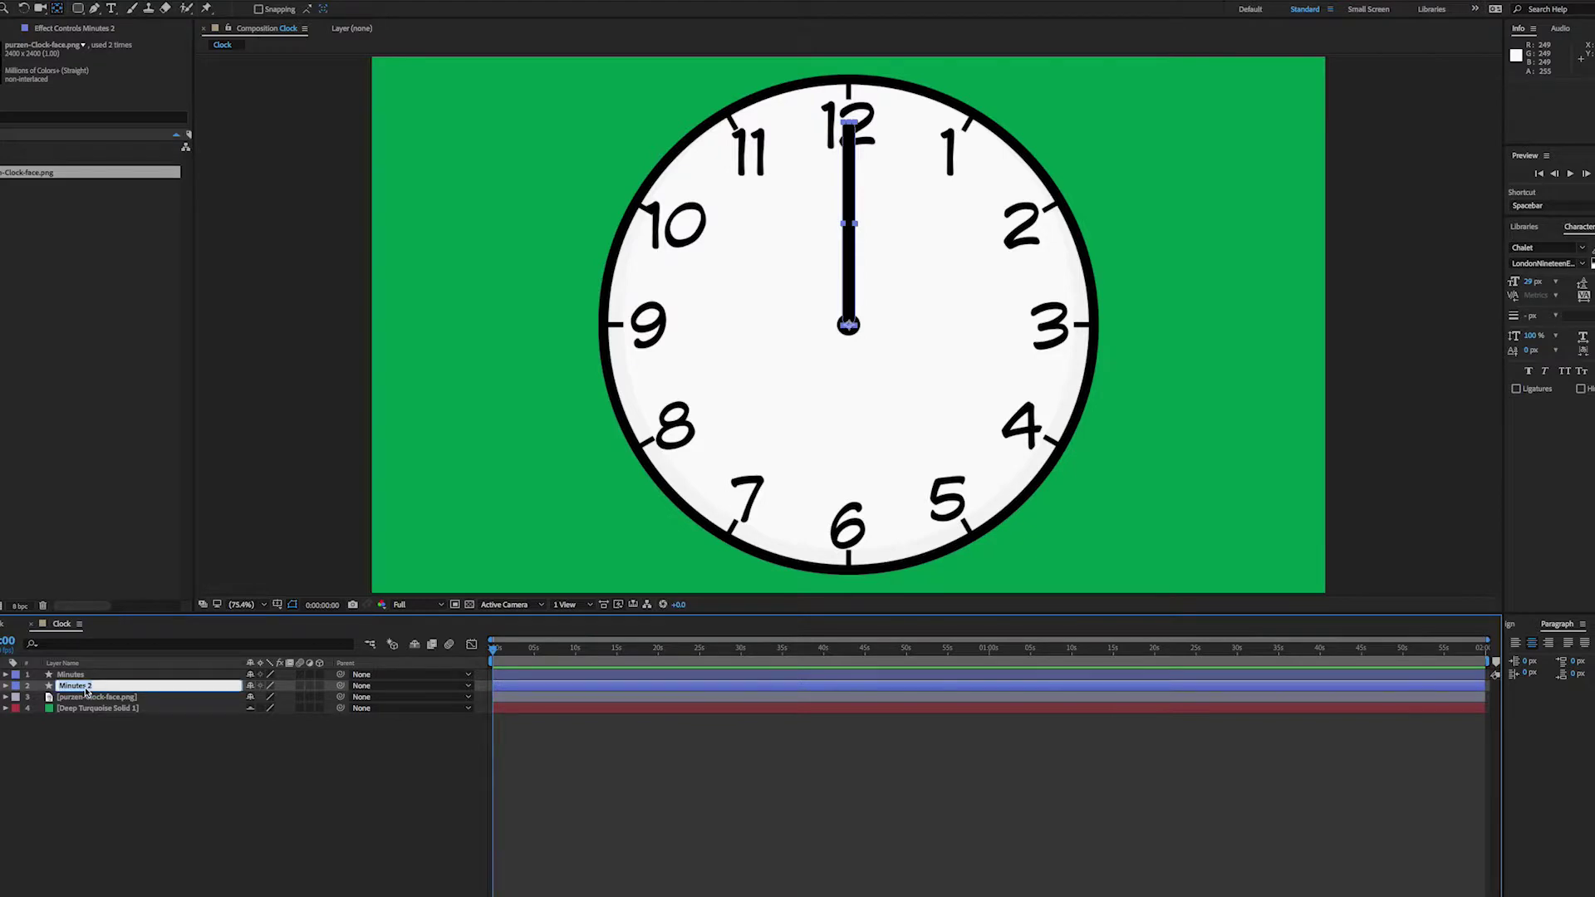
type("Hours")
left_click(150, 752)
left_click(79, 686)
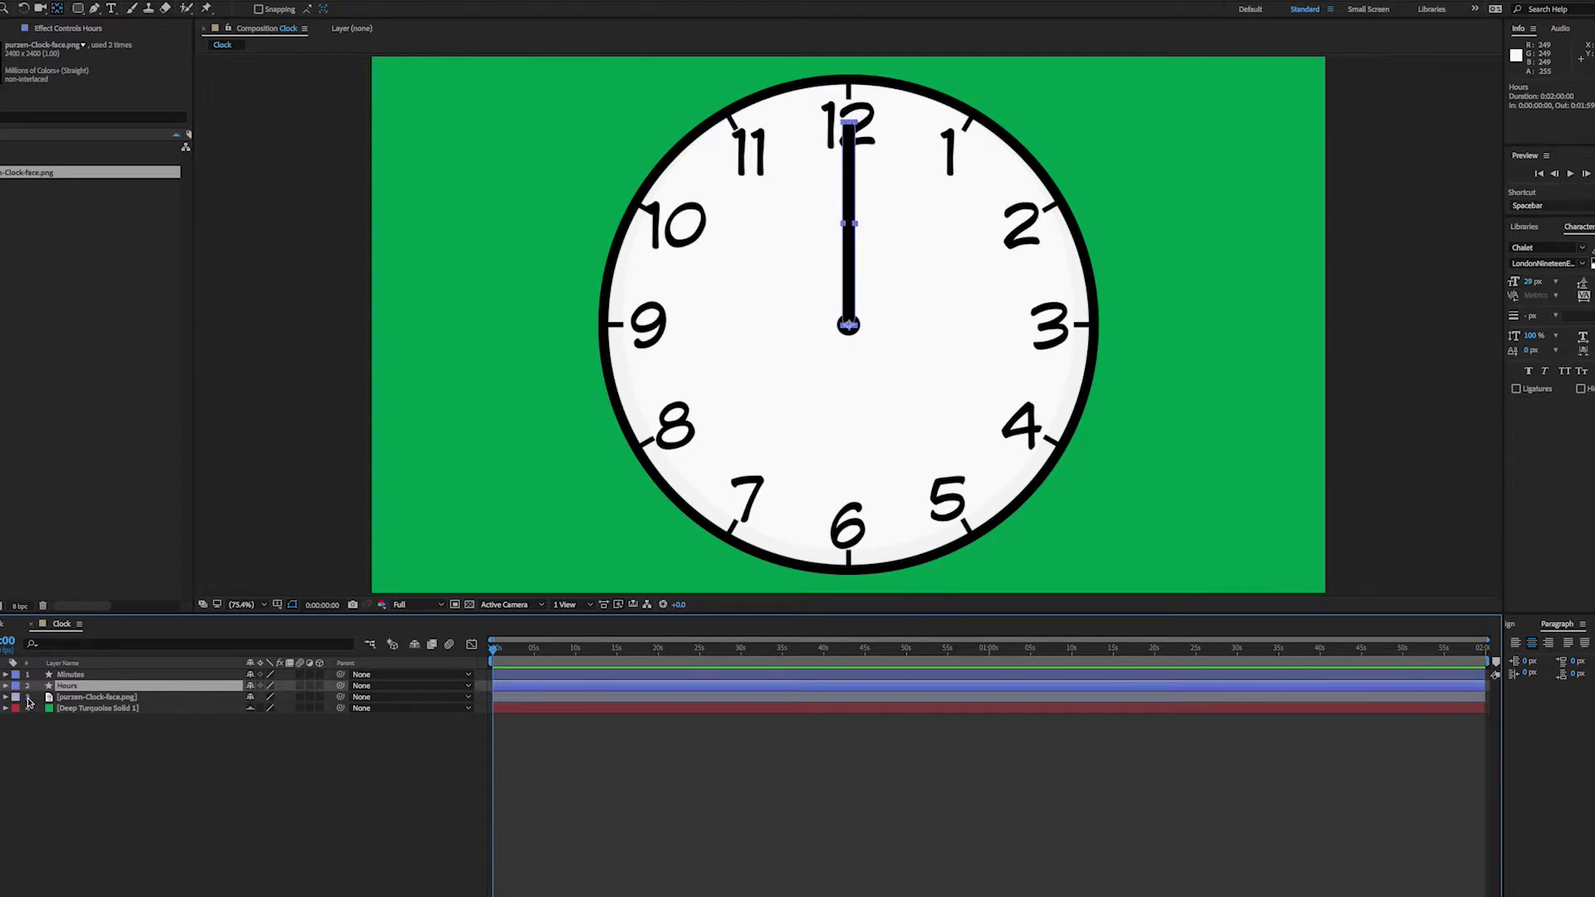
Shorten the Hours hand by setting its Rectangle Path 1 Size to 24.9 × 283.7.
left_click(6, 687)
left_click(17, 700)
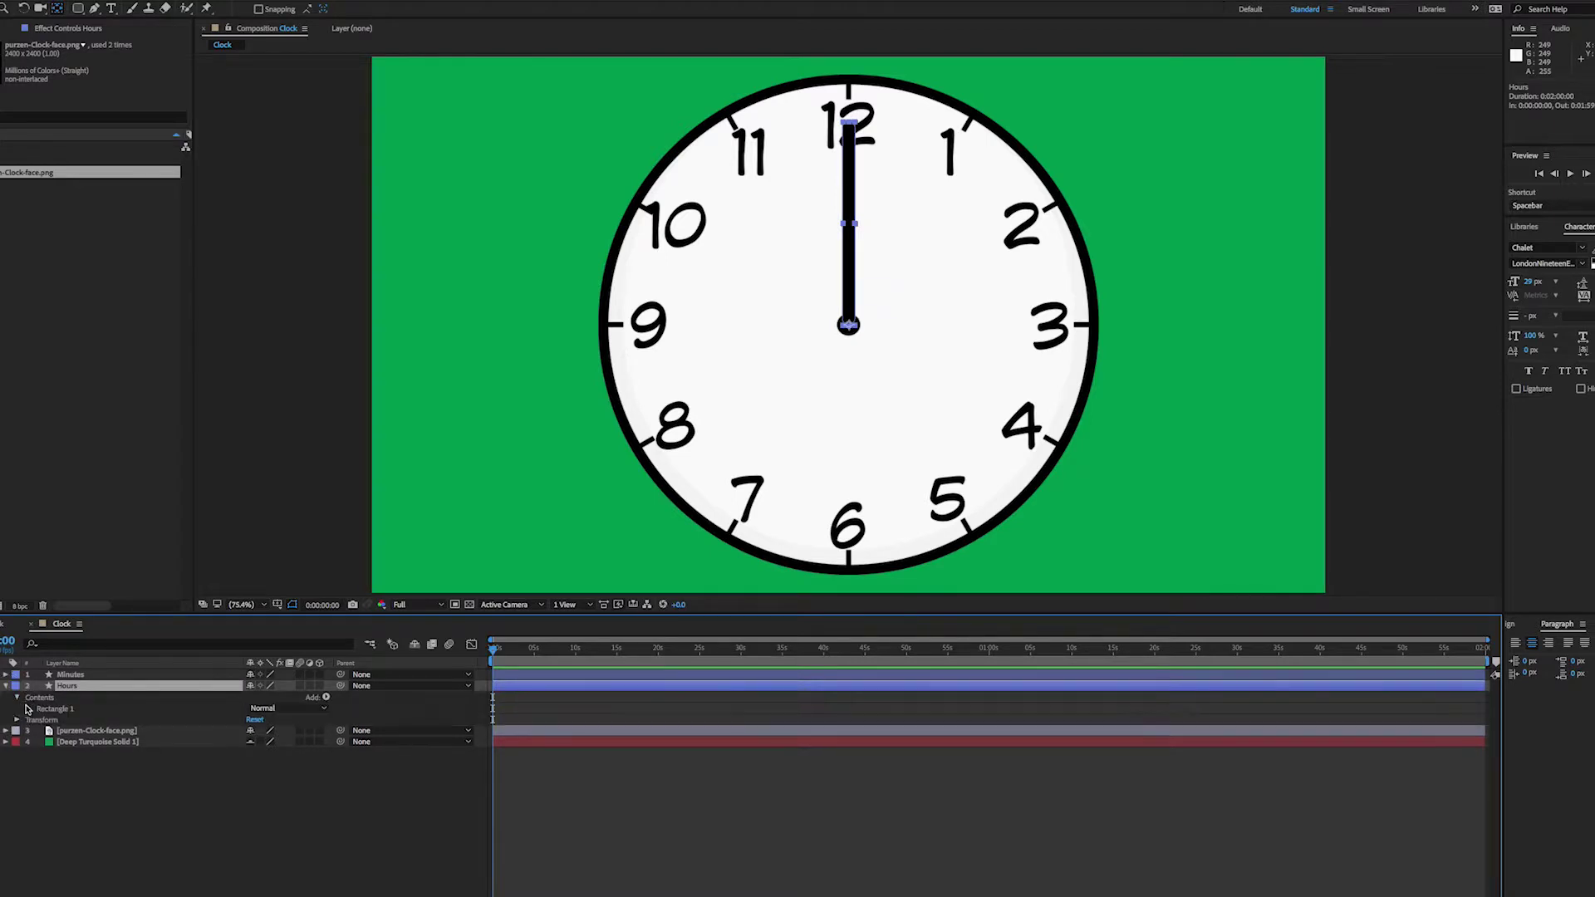
left_click(28, 709)
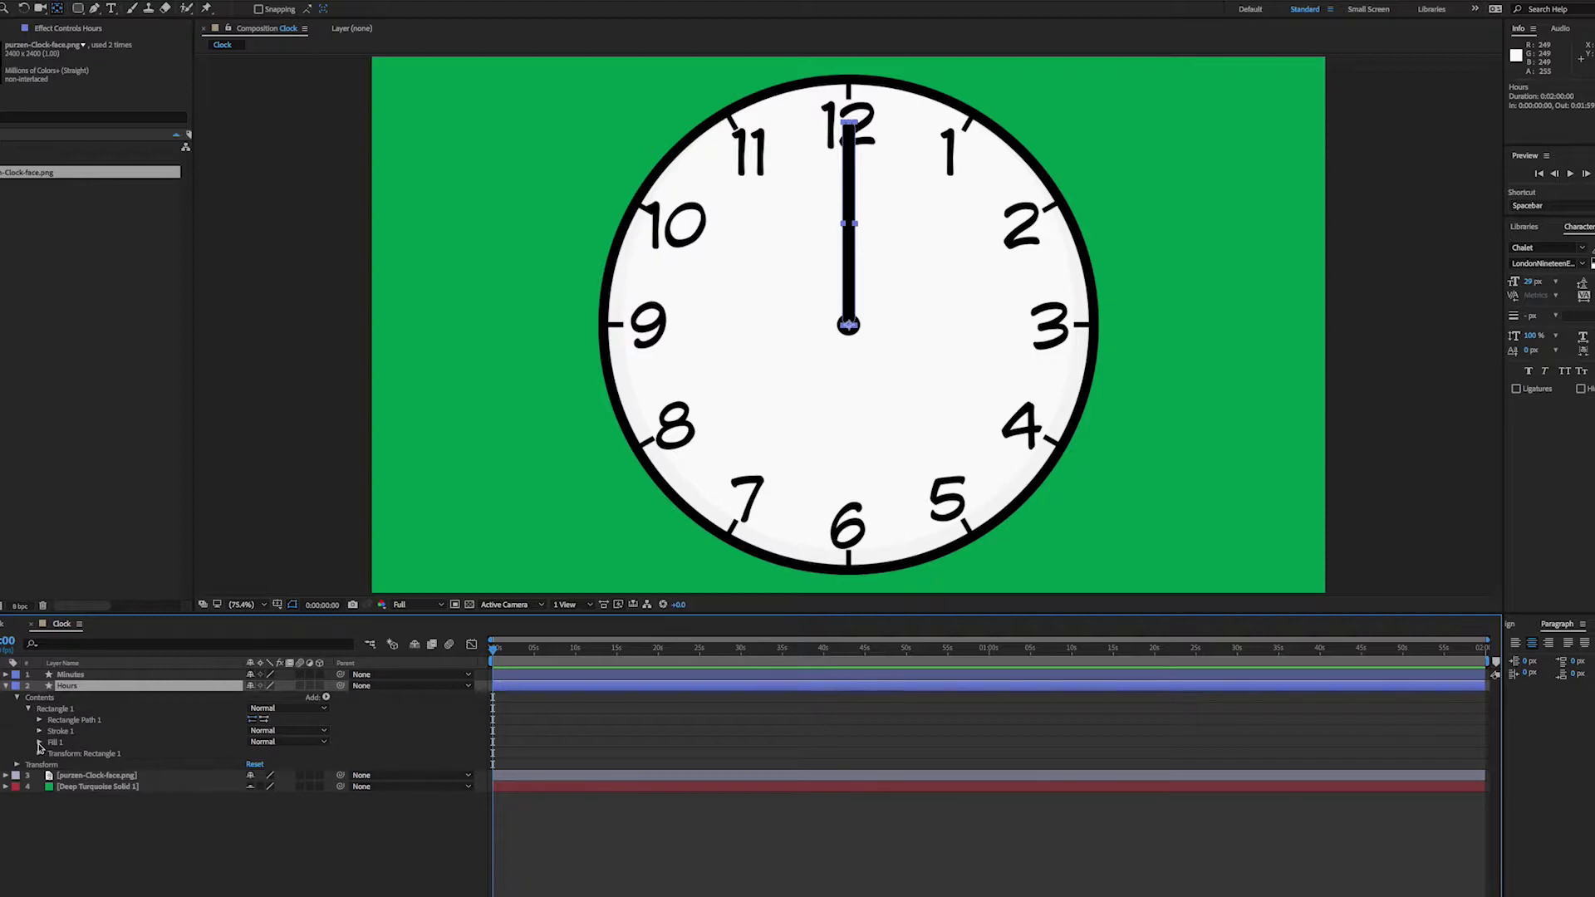
left_click(39, 721)
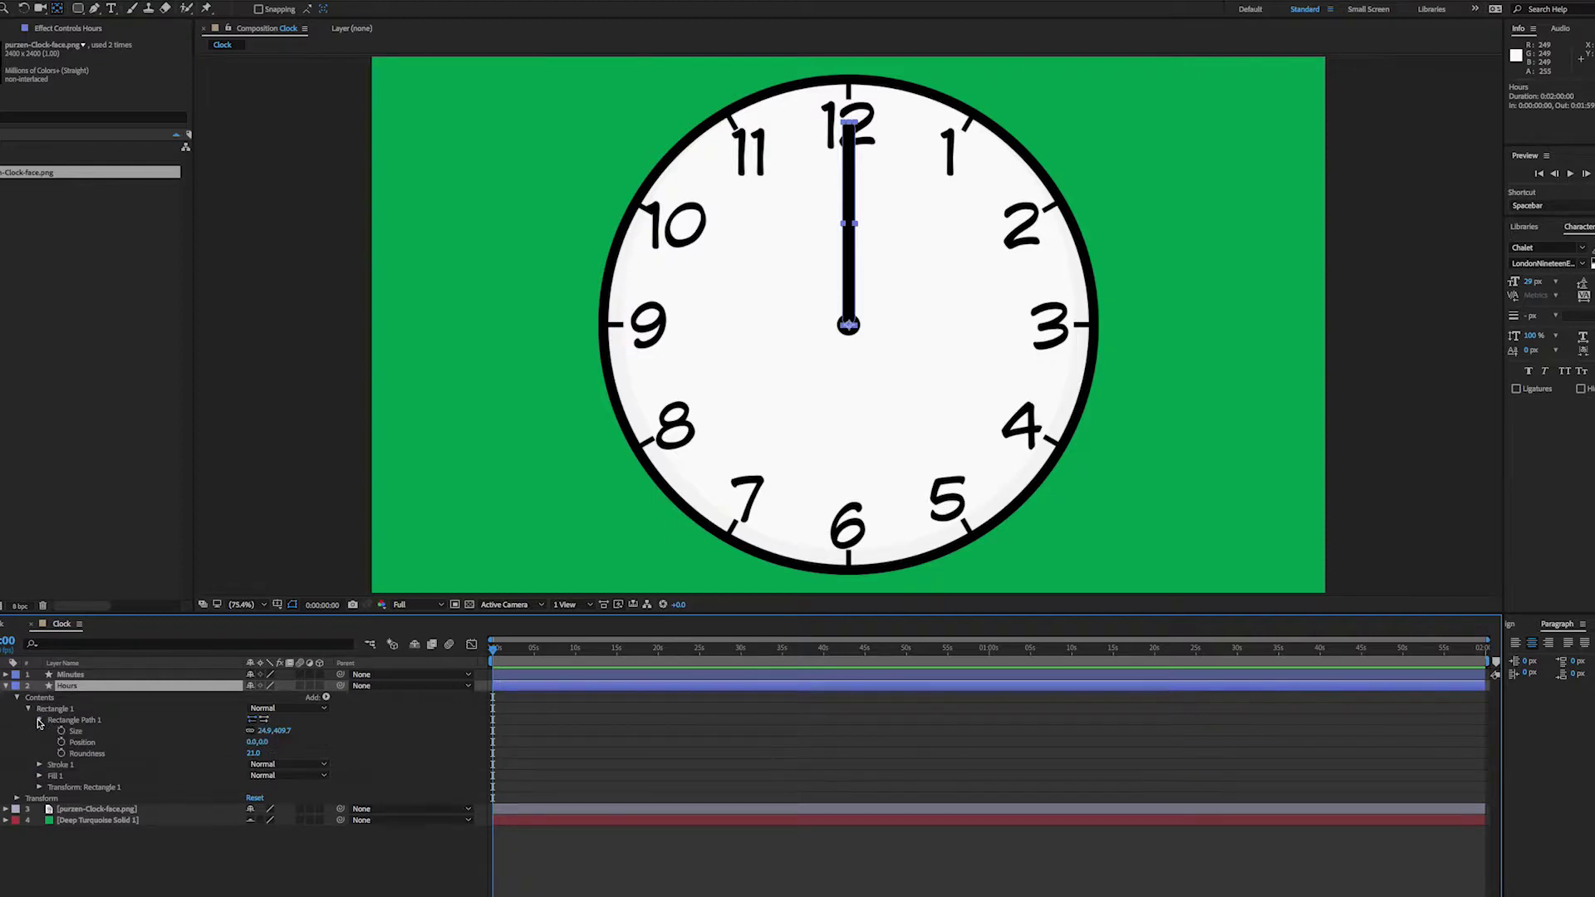
left_click(271, 734)
left_click_drag(271, 734, 202, 738)
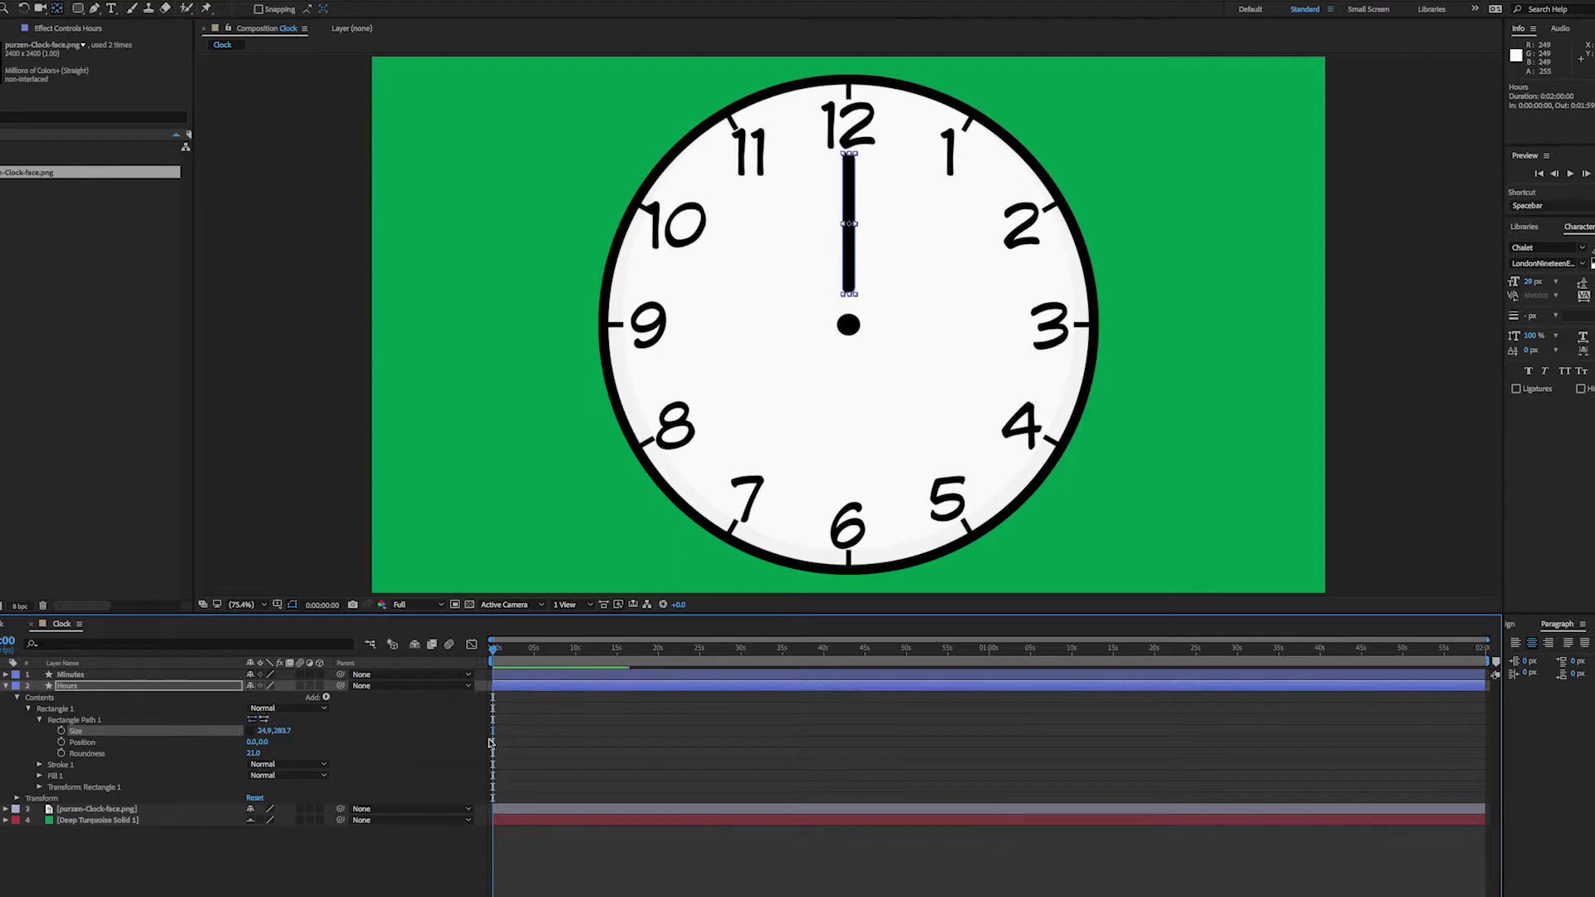
Move the Hours hand's anchor point down to its lower end.
left_click(527, 745)
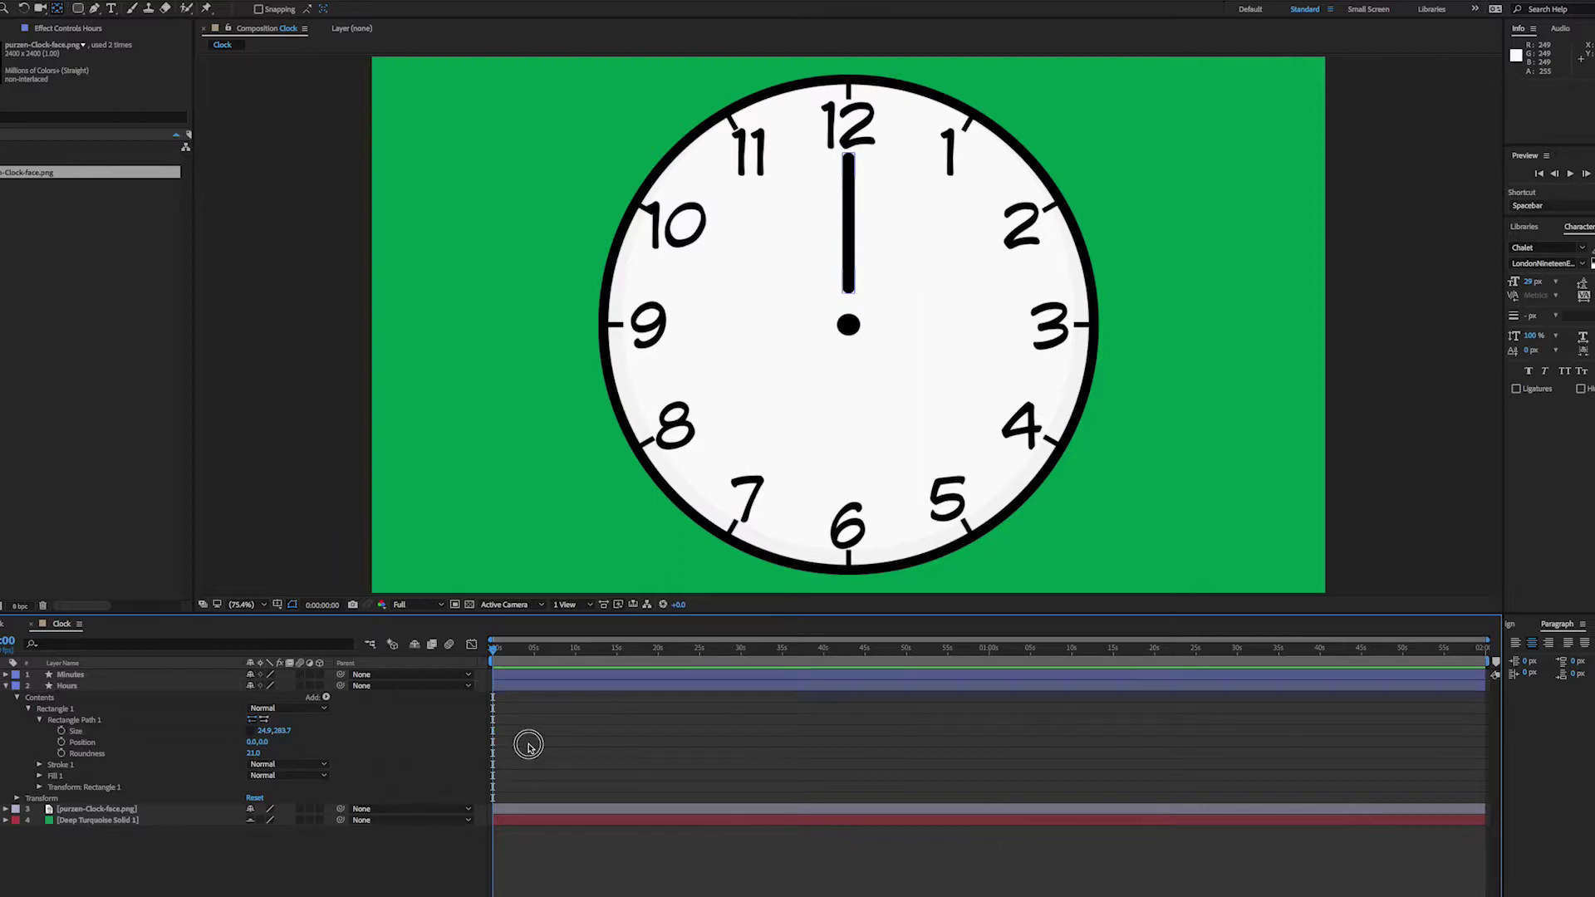
left_click(566, 683)
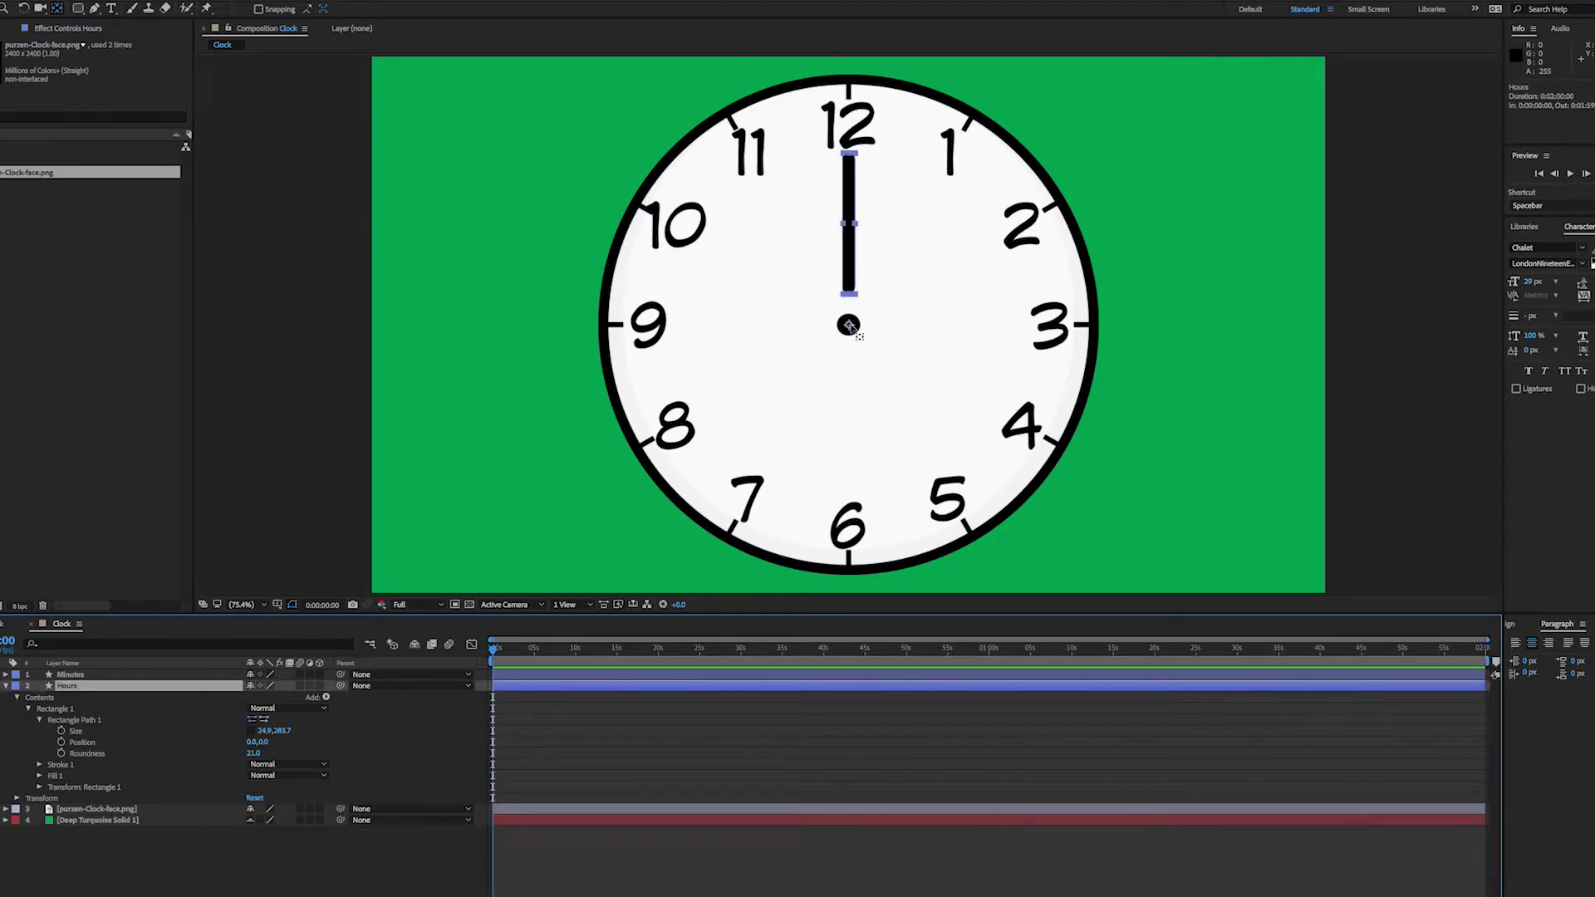
left_click_drag(848, 325, 848, 294)
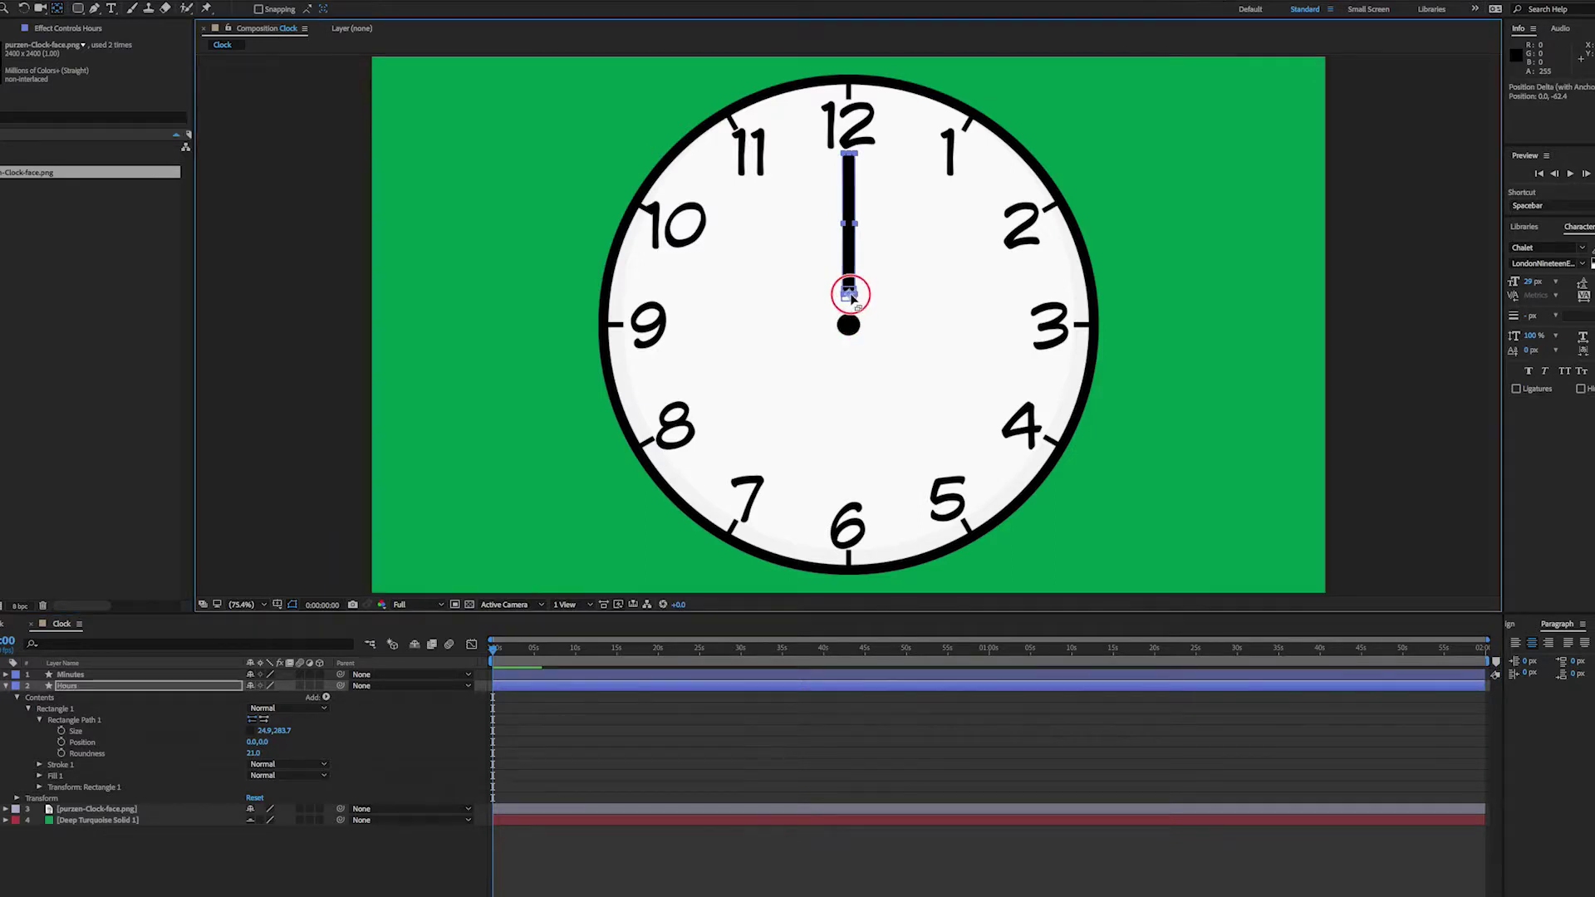
Center the Hours layer in view so its pivot sits on the clock centre.
right_click(837, 687)
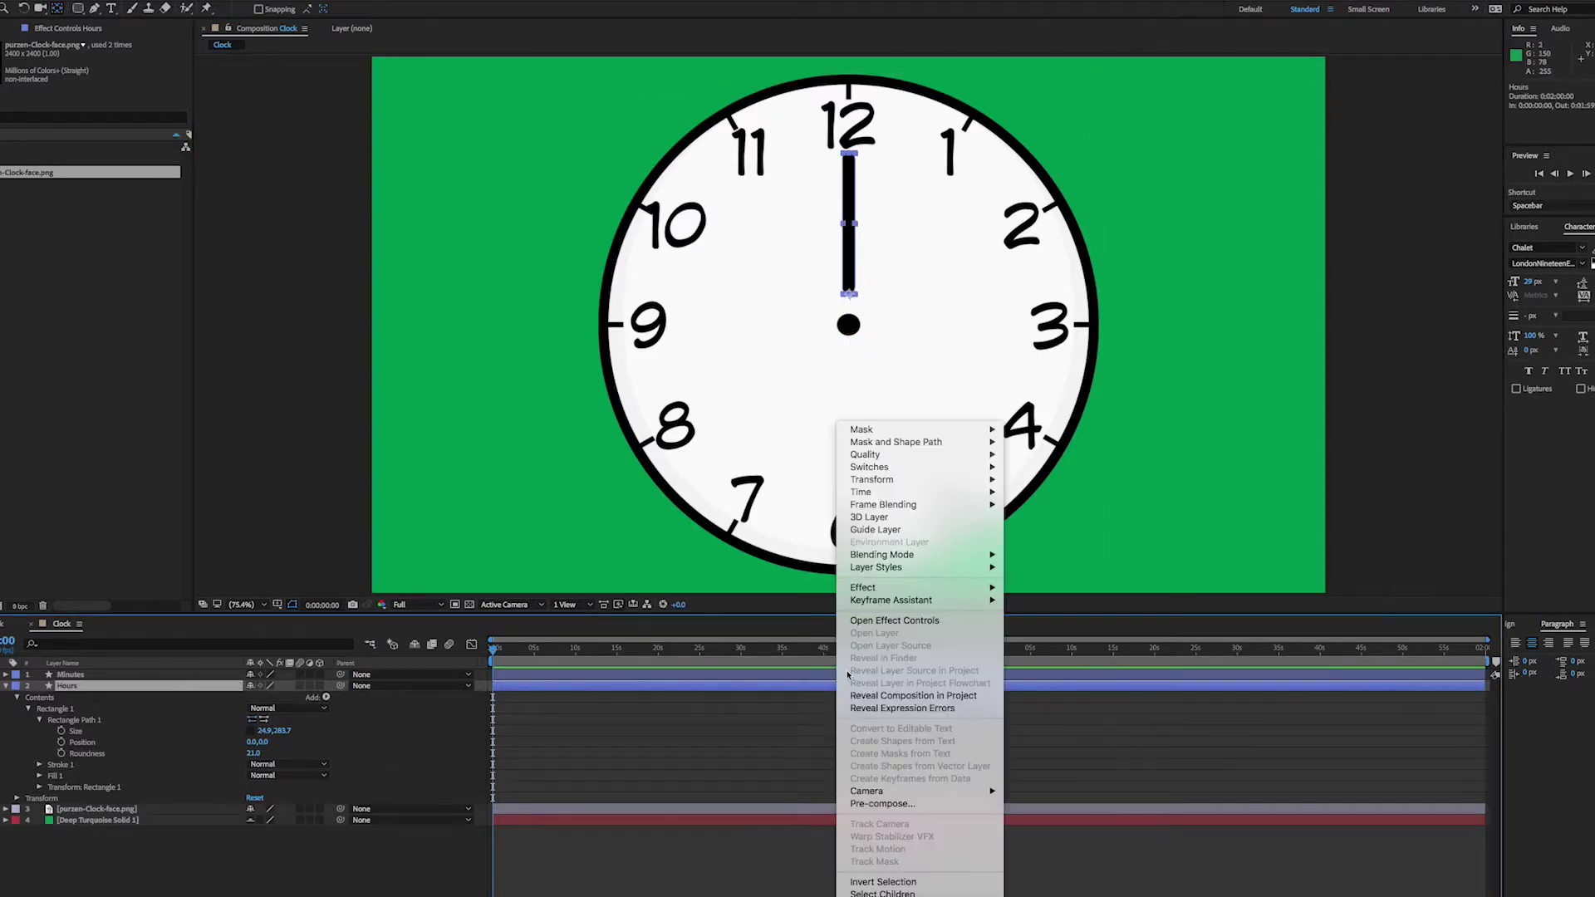
mouse_move(914, 480)
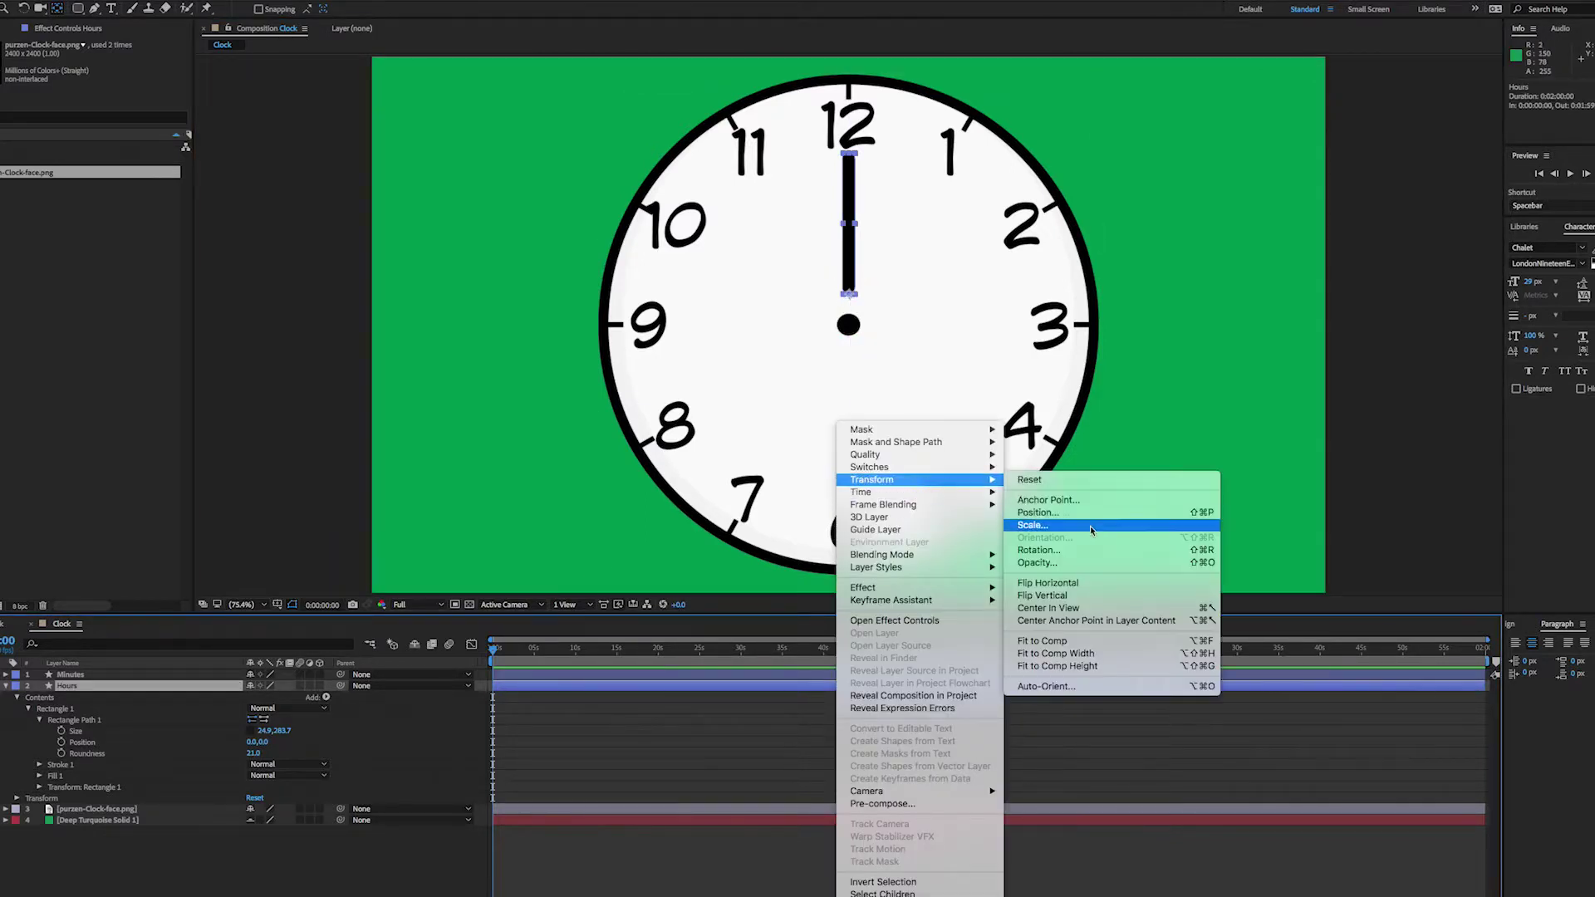
left_click(1095, 607)
left_click(991, 738)
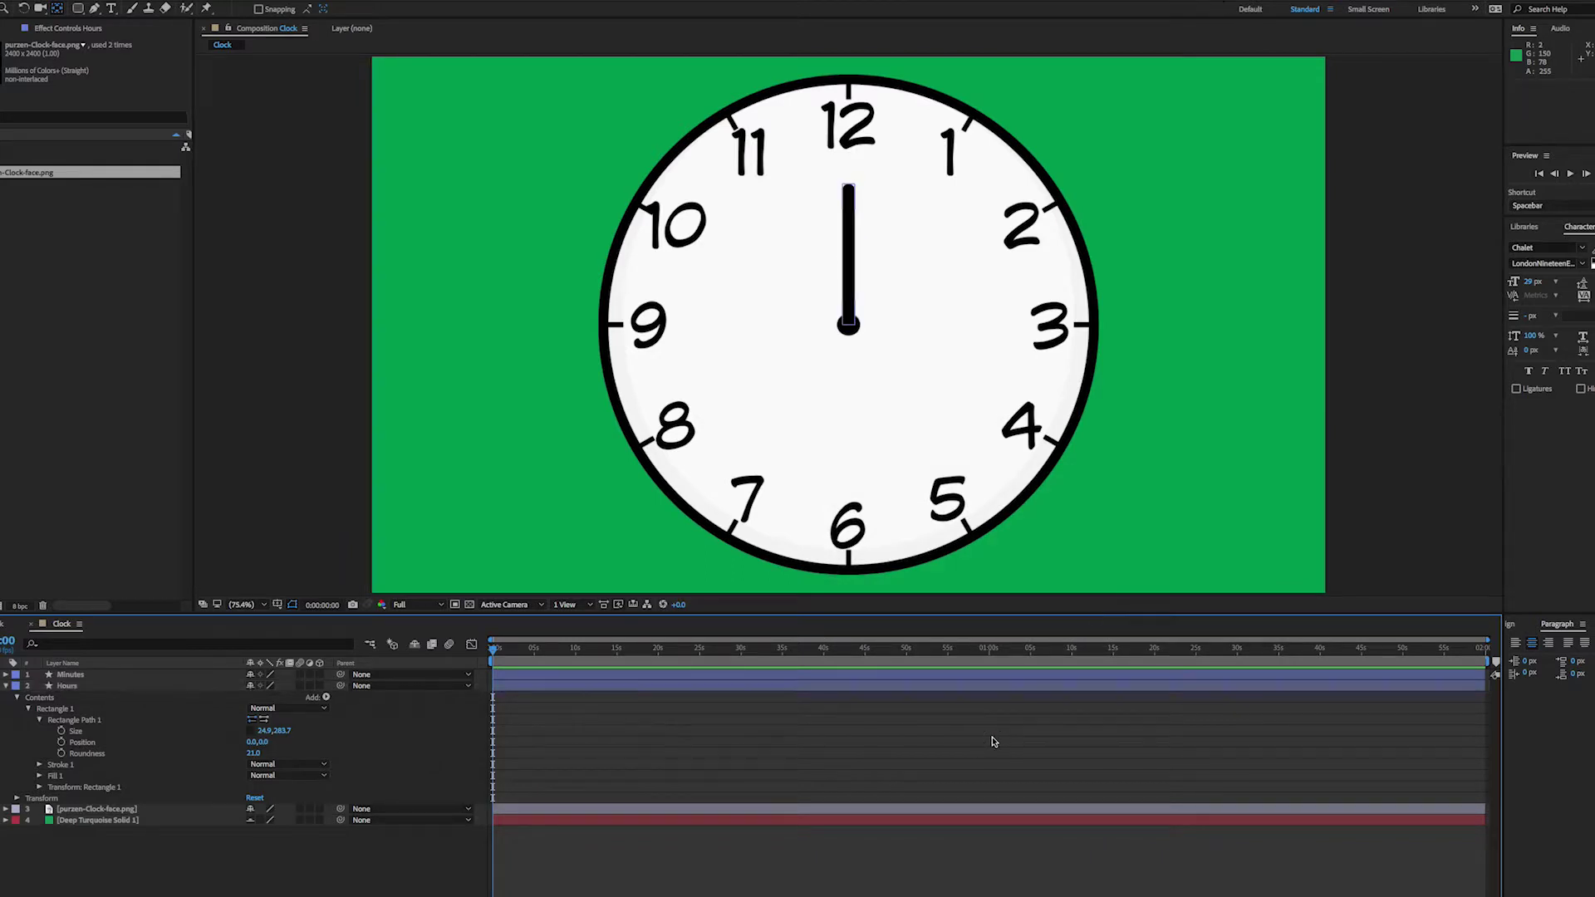
left_click(632, 687)
left_click(631, 687)
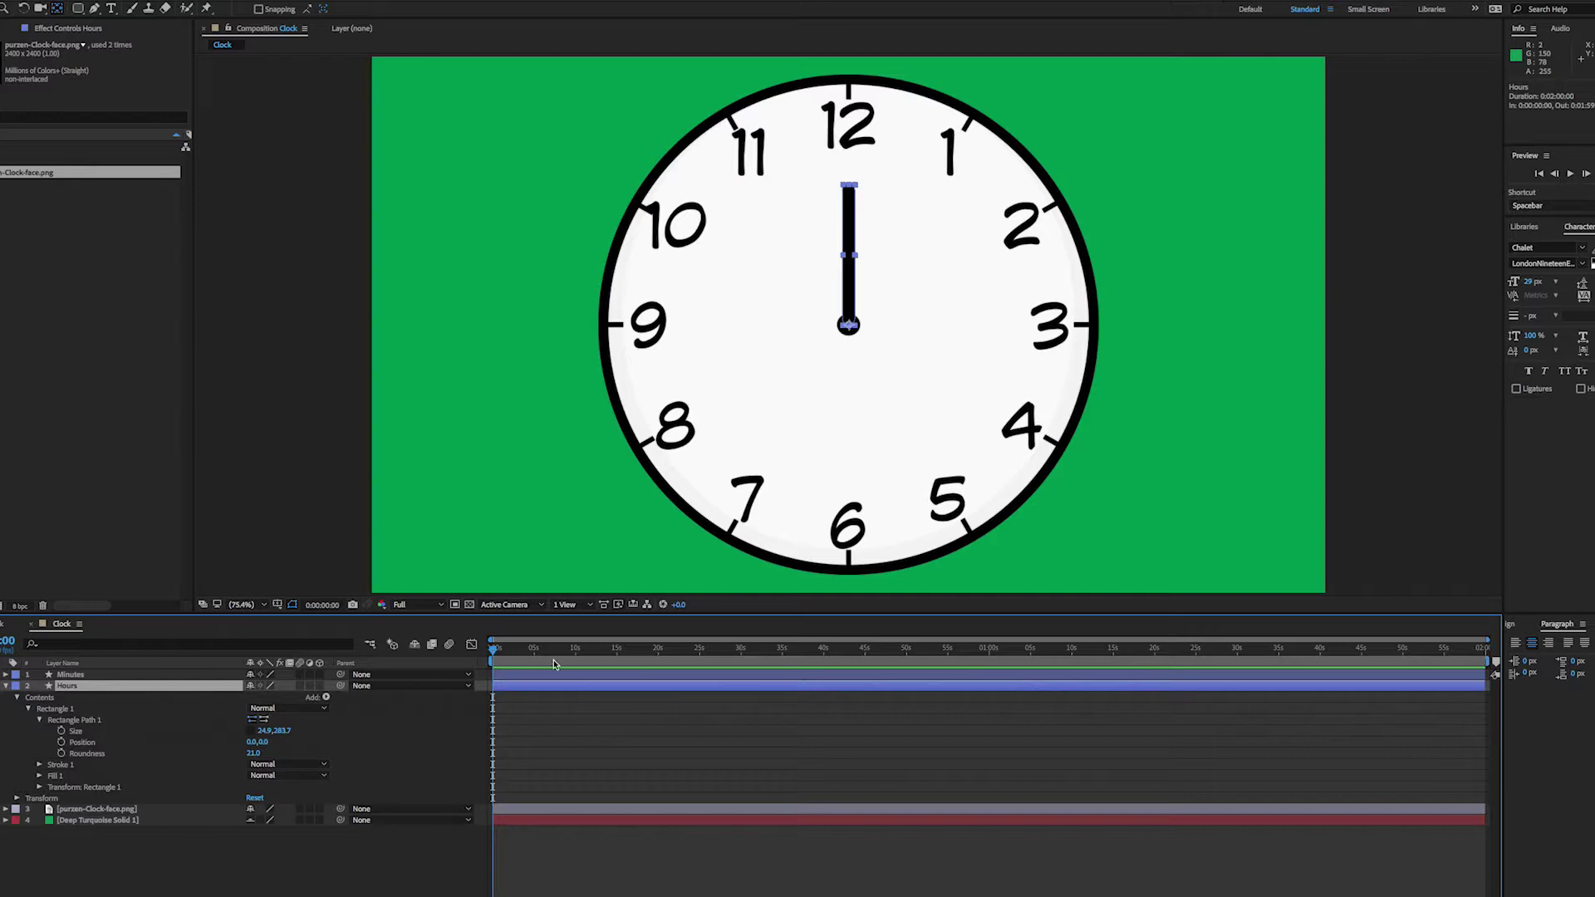
left_click(62, 676)
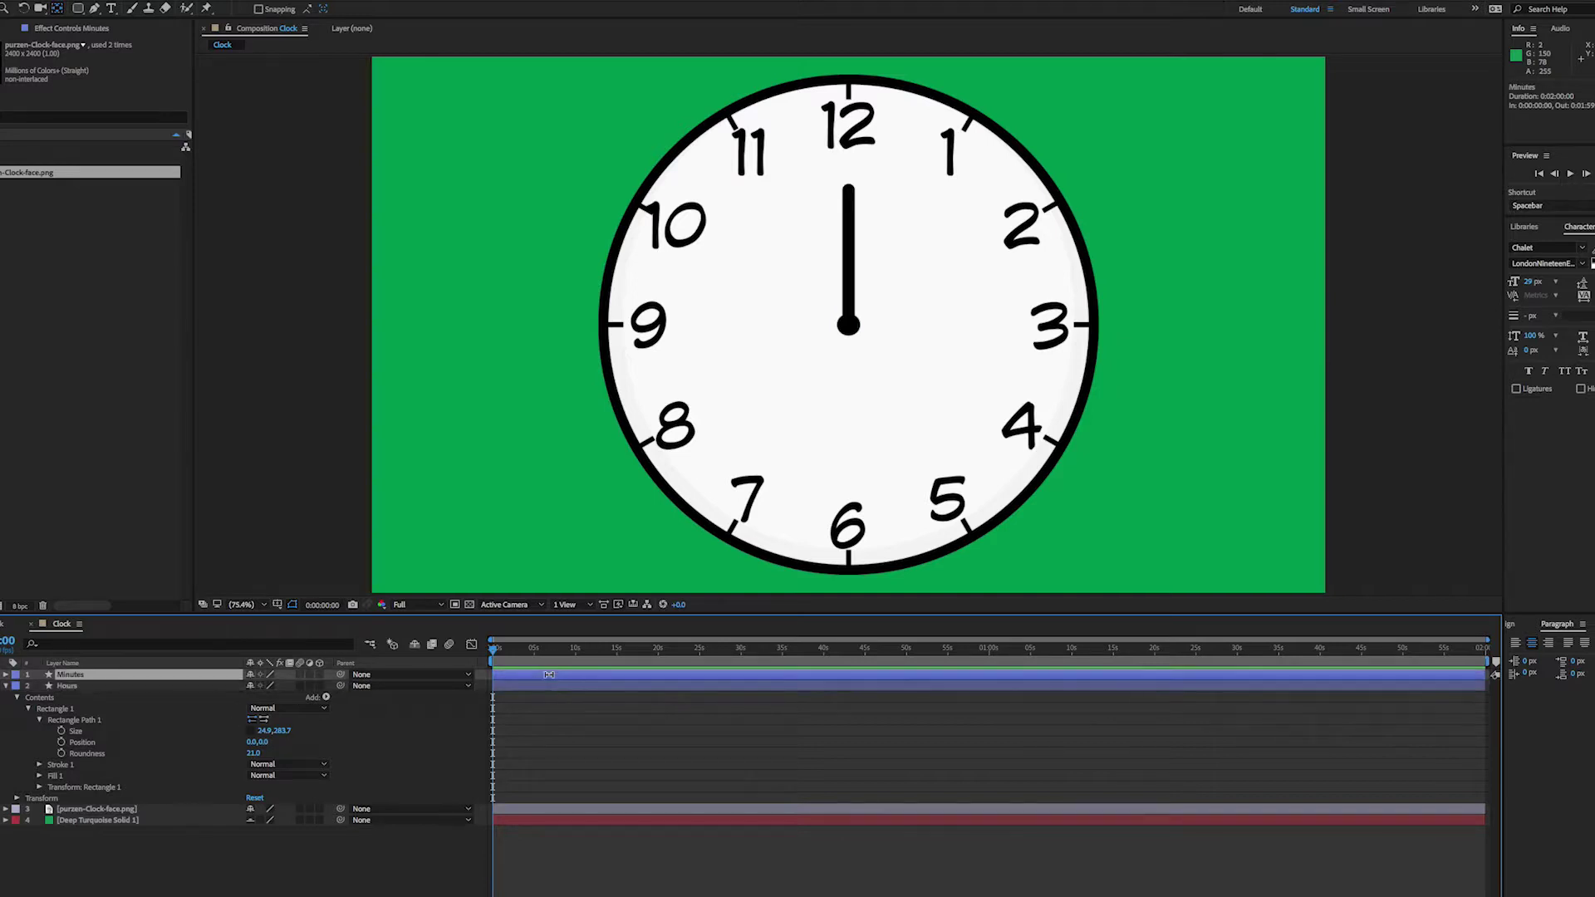
left_click(6, 686)
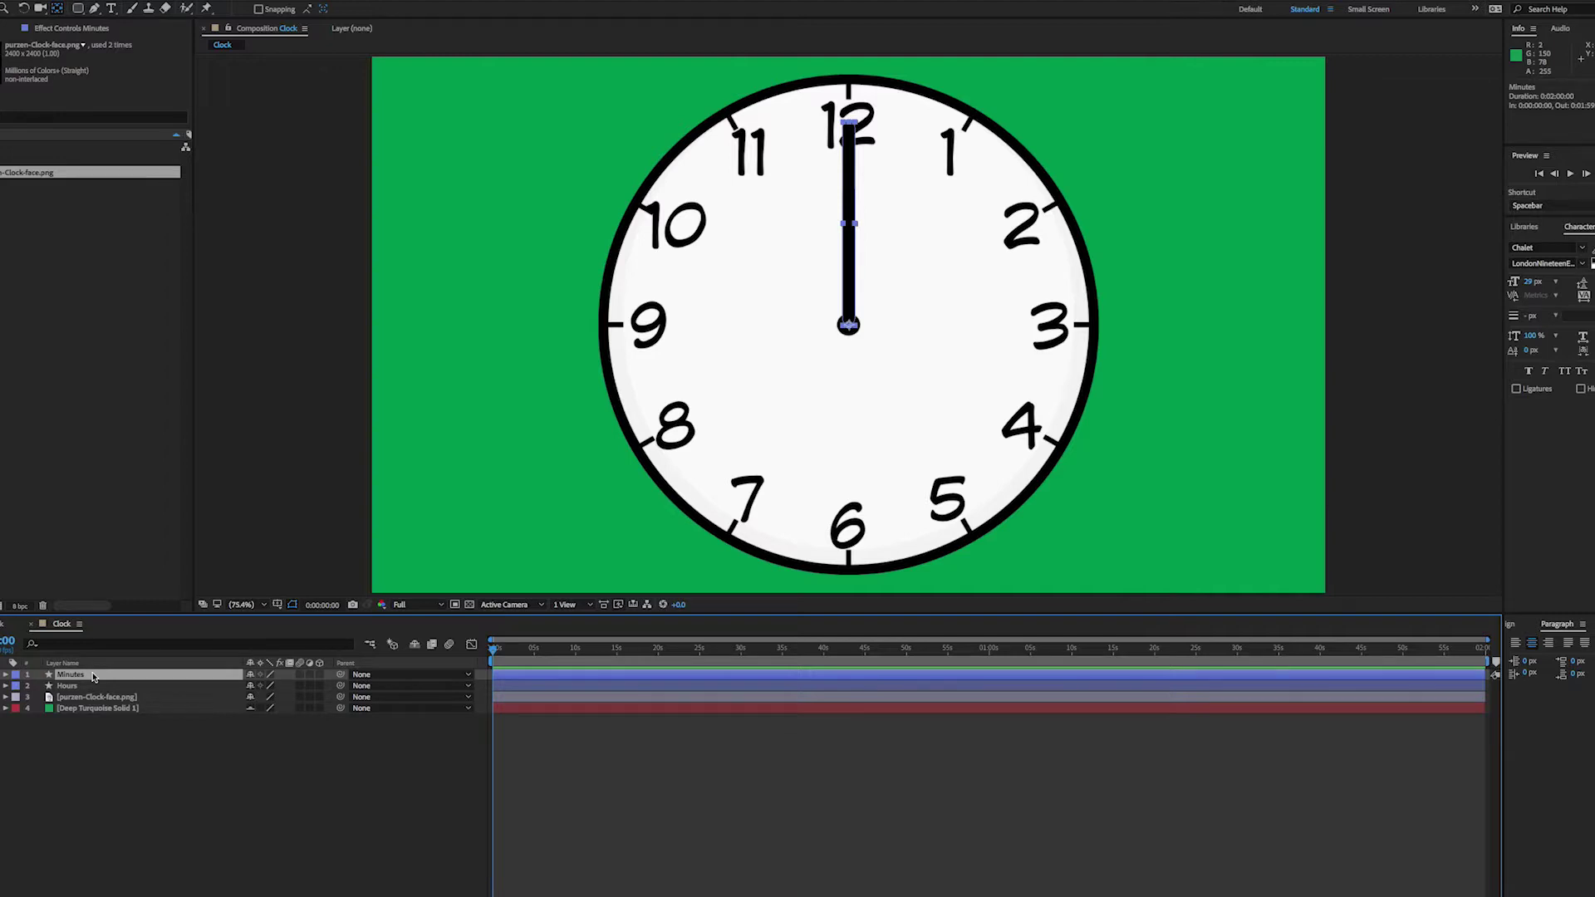
Duplicate the Minutes hand as Minutes 2 and narrow its rectangle to 6.9 × 409.7.
key("ctrl+d")
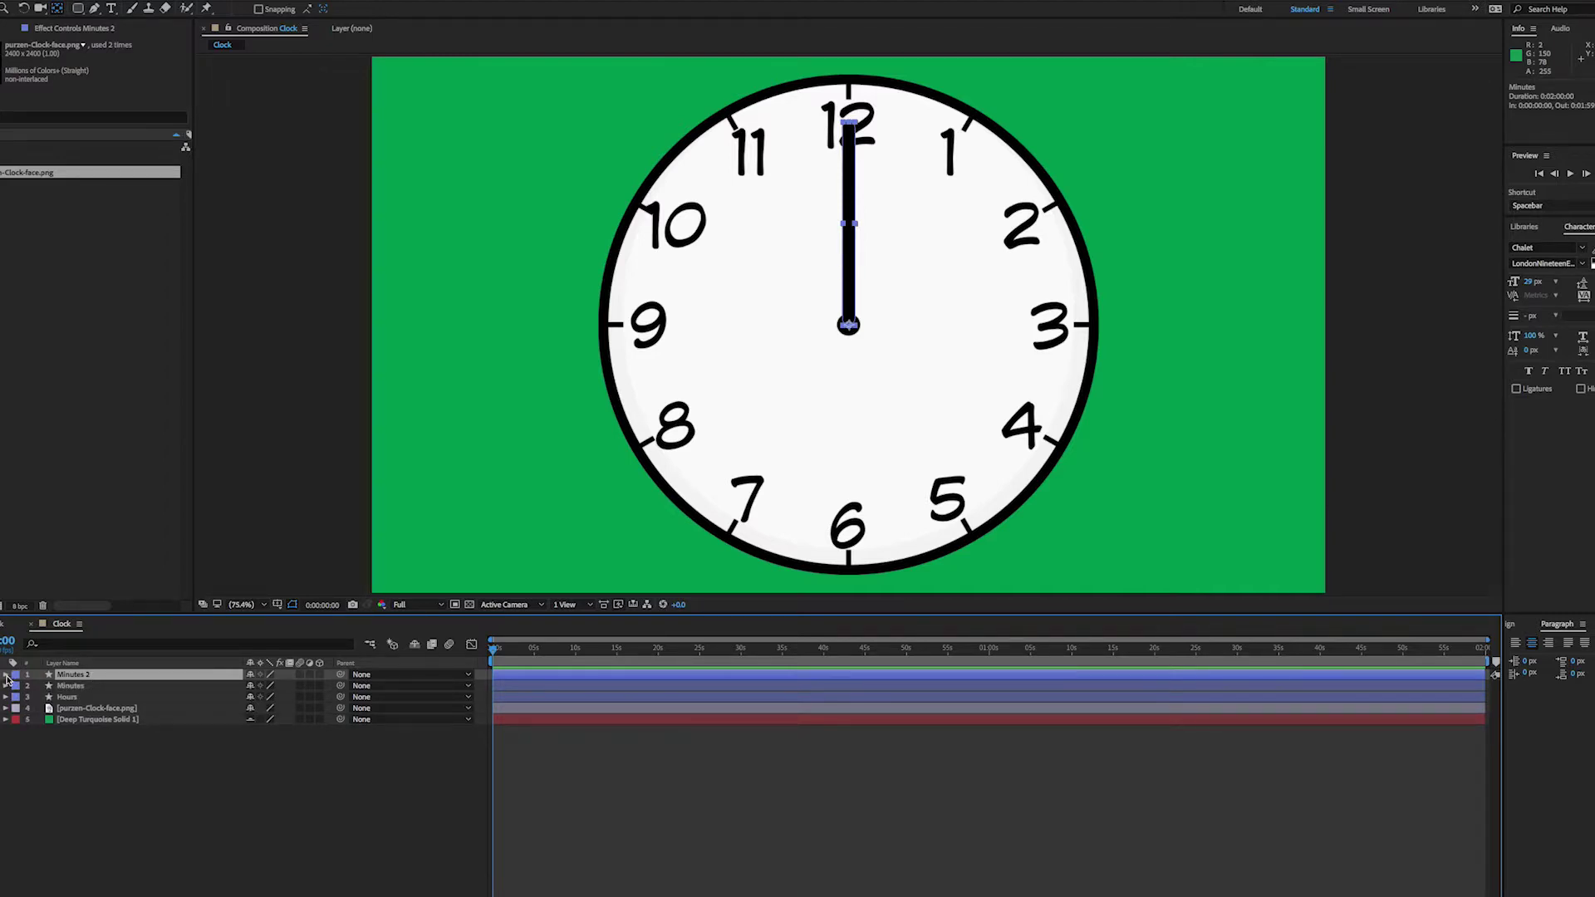
left_click(7, 675)
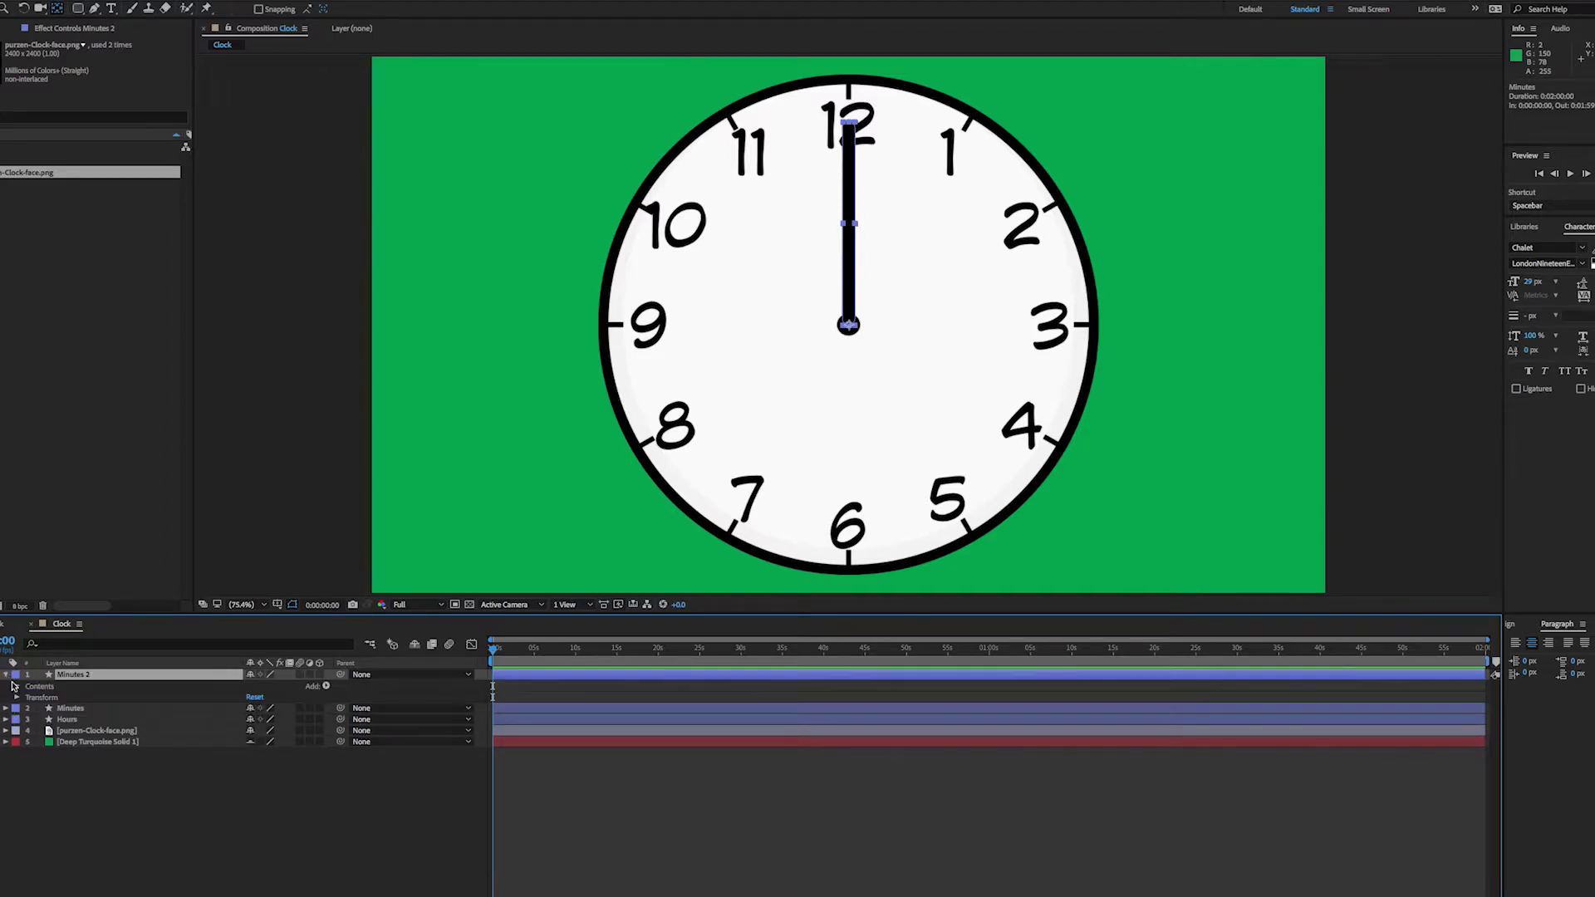
left_click(17, 686)
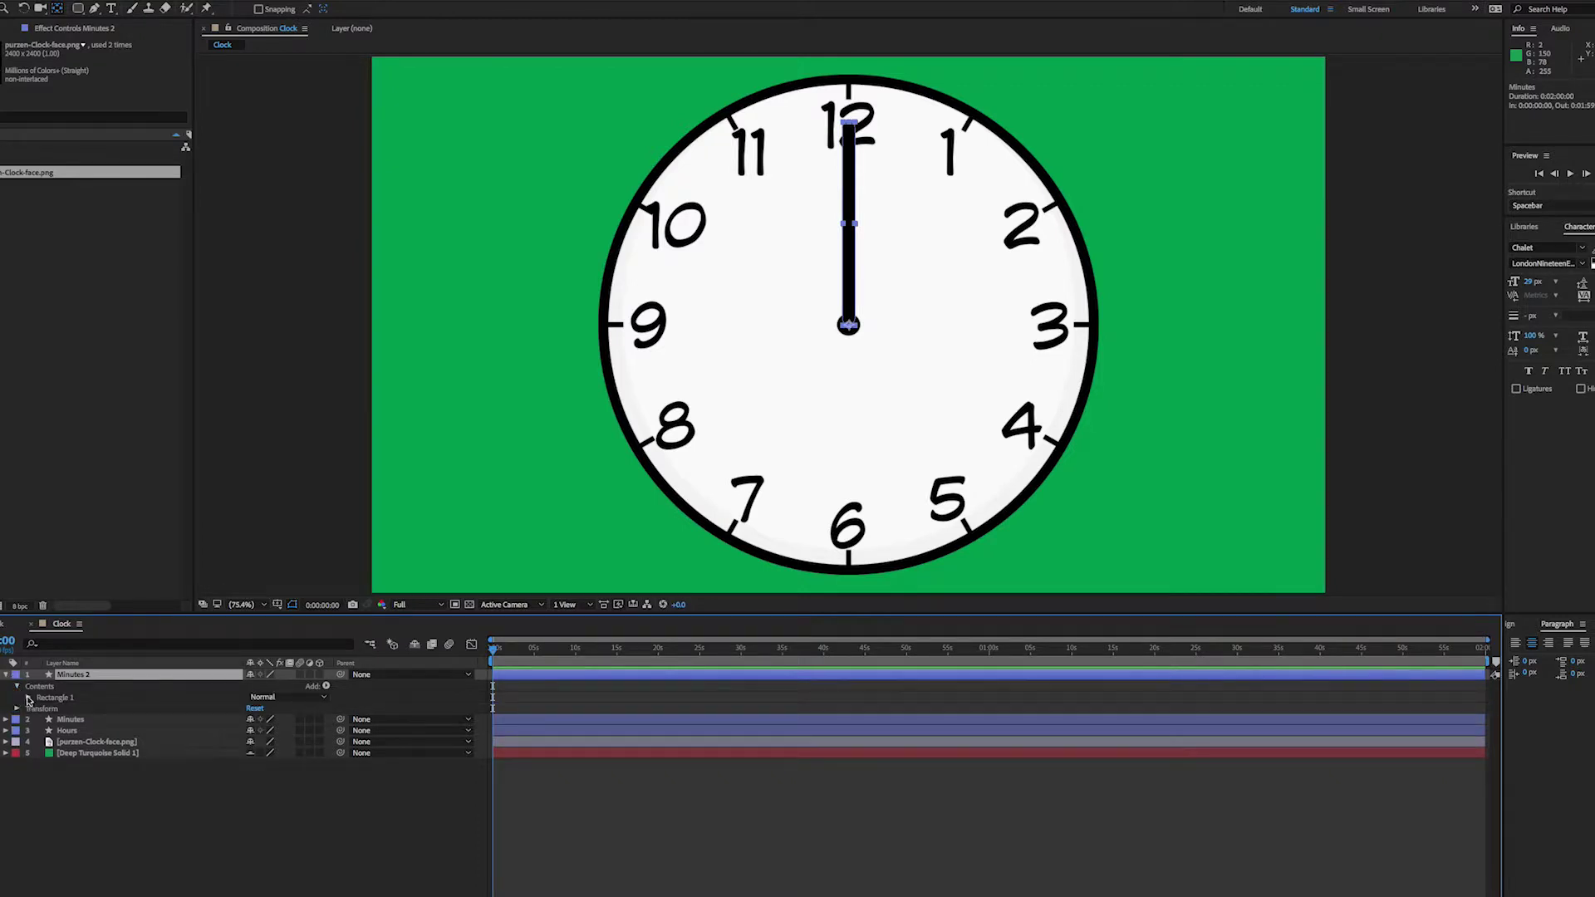
left_click(28, 697)
left_click(39, 709)
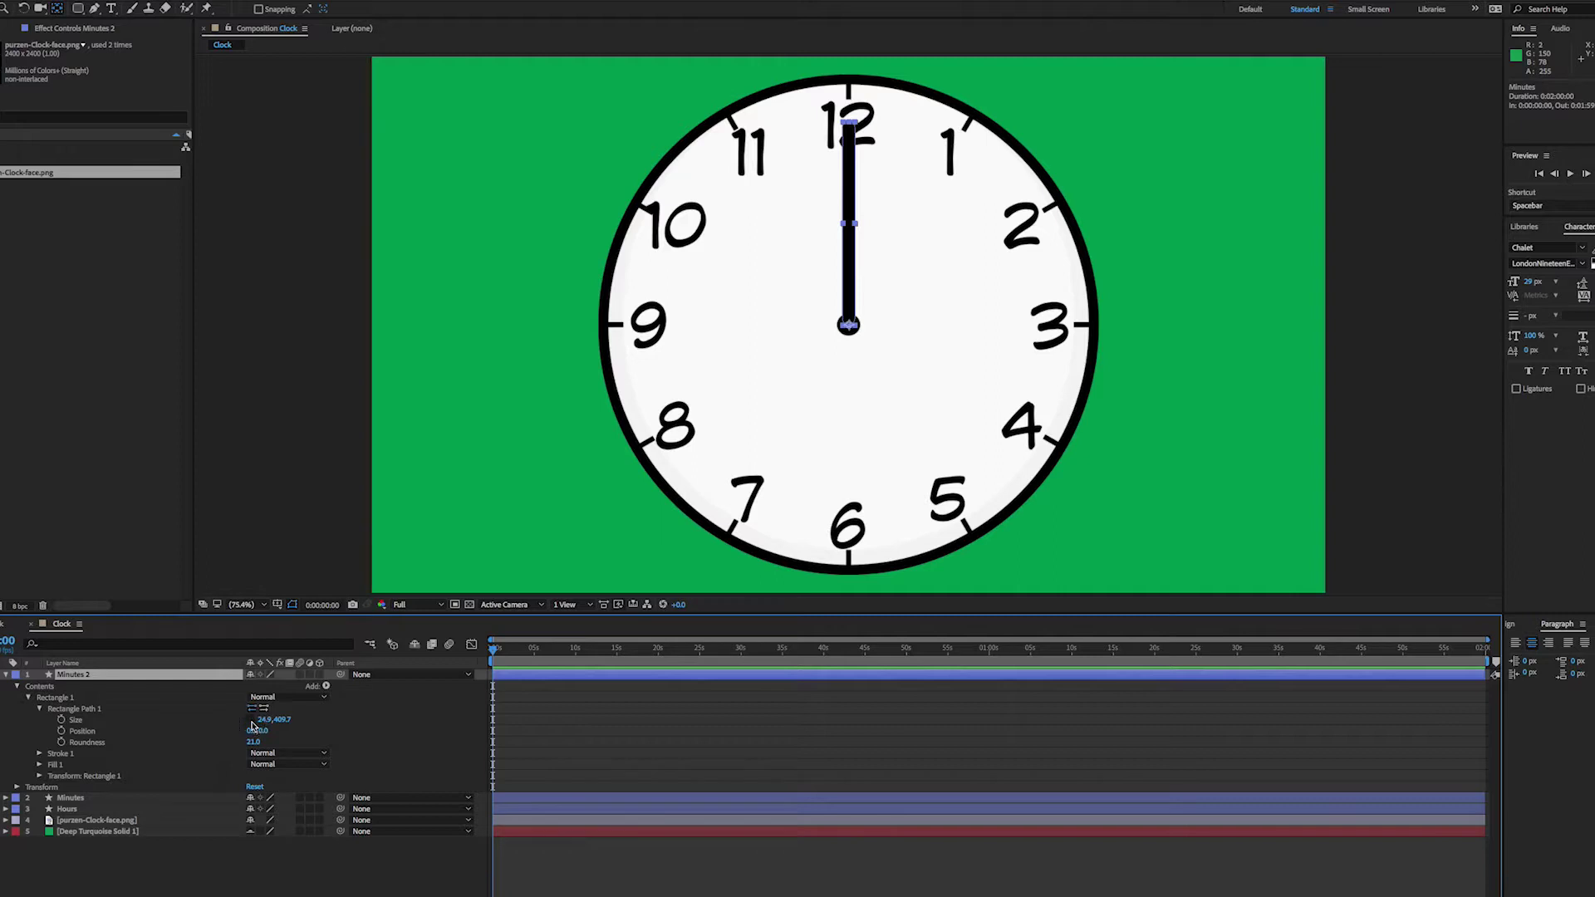
left_click_drag(268, 725, 255, 723)
left_click(527, 764)
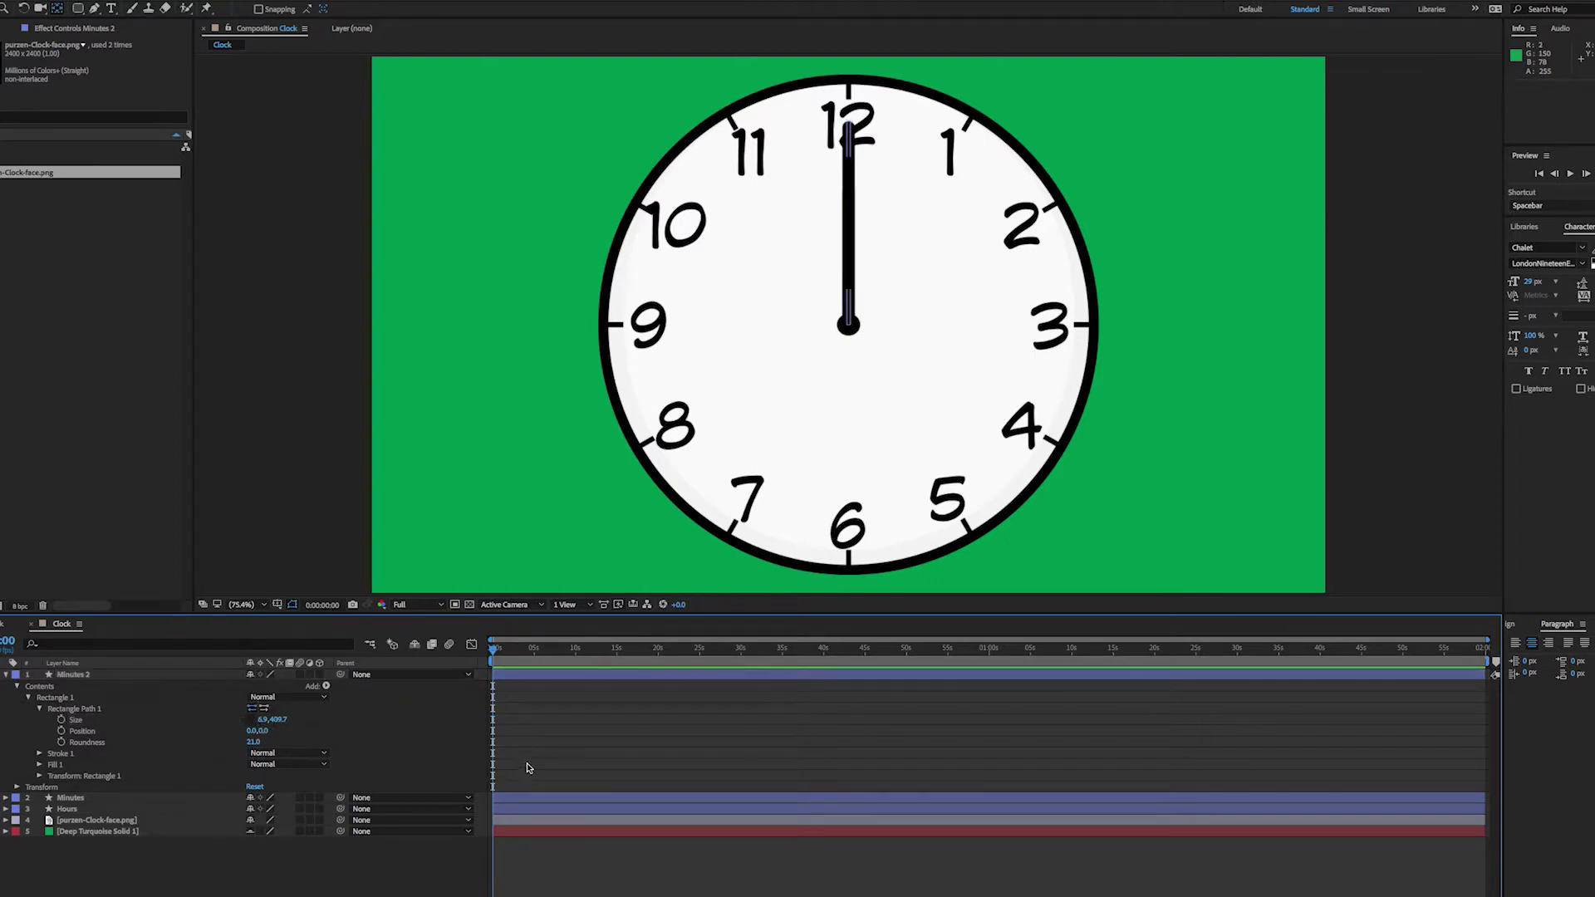
left_click(79, 678)
Rename the Minutes 2 layer to Seconds and reveal its Rotation property.
key("Return")
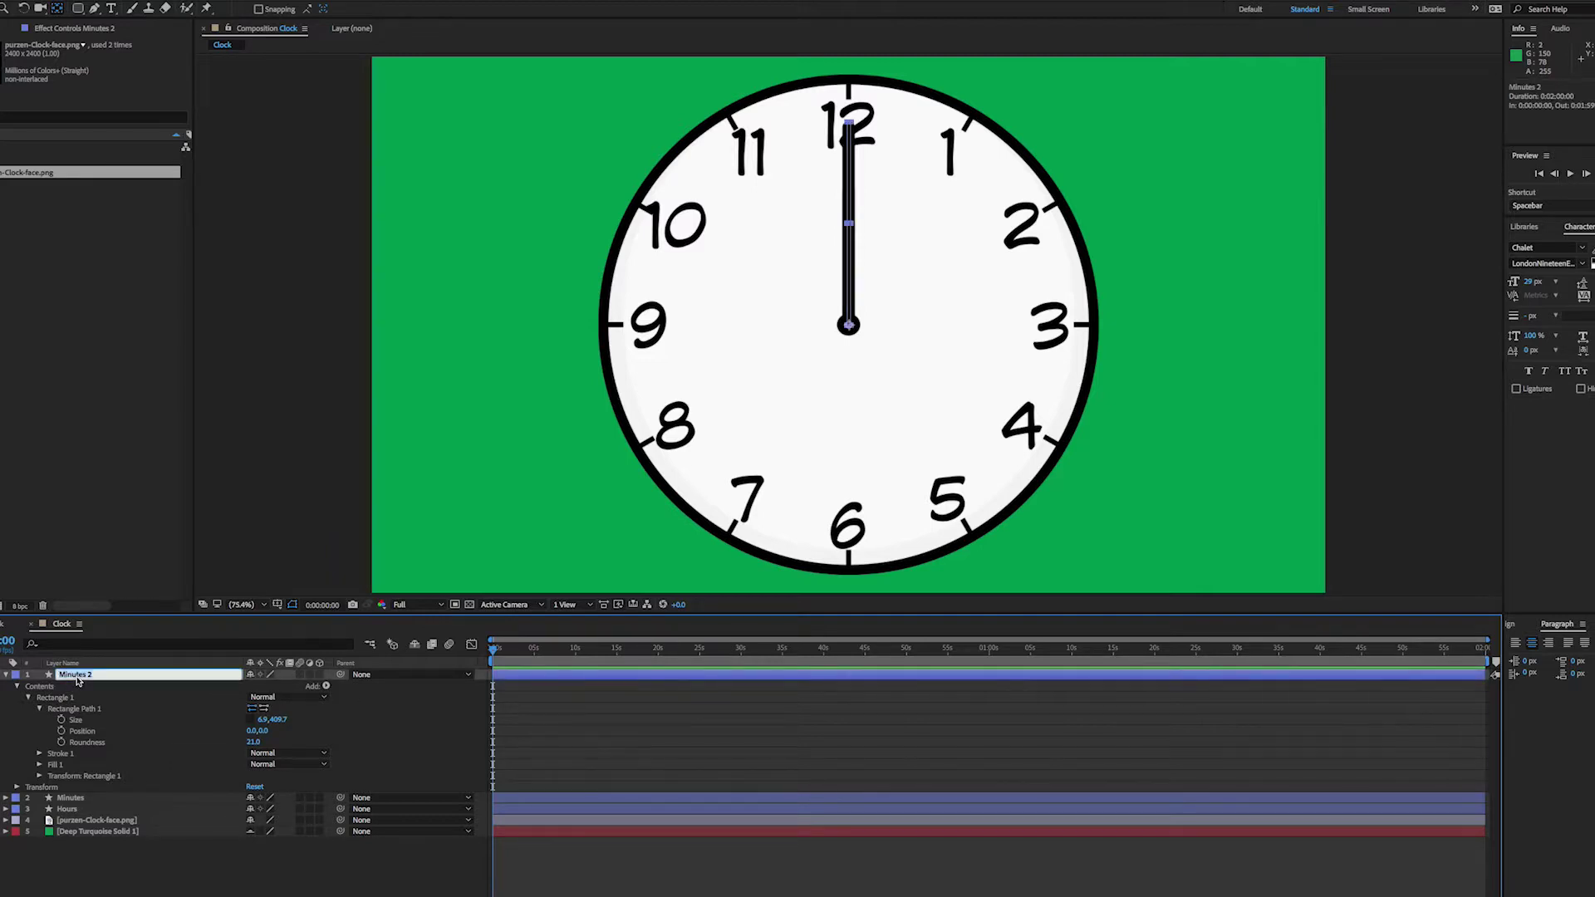
type("Seconds")
left_click(534, 709)
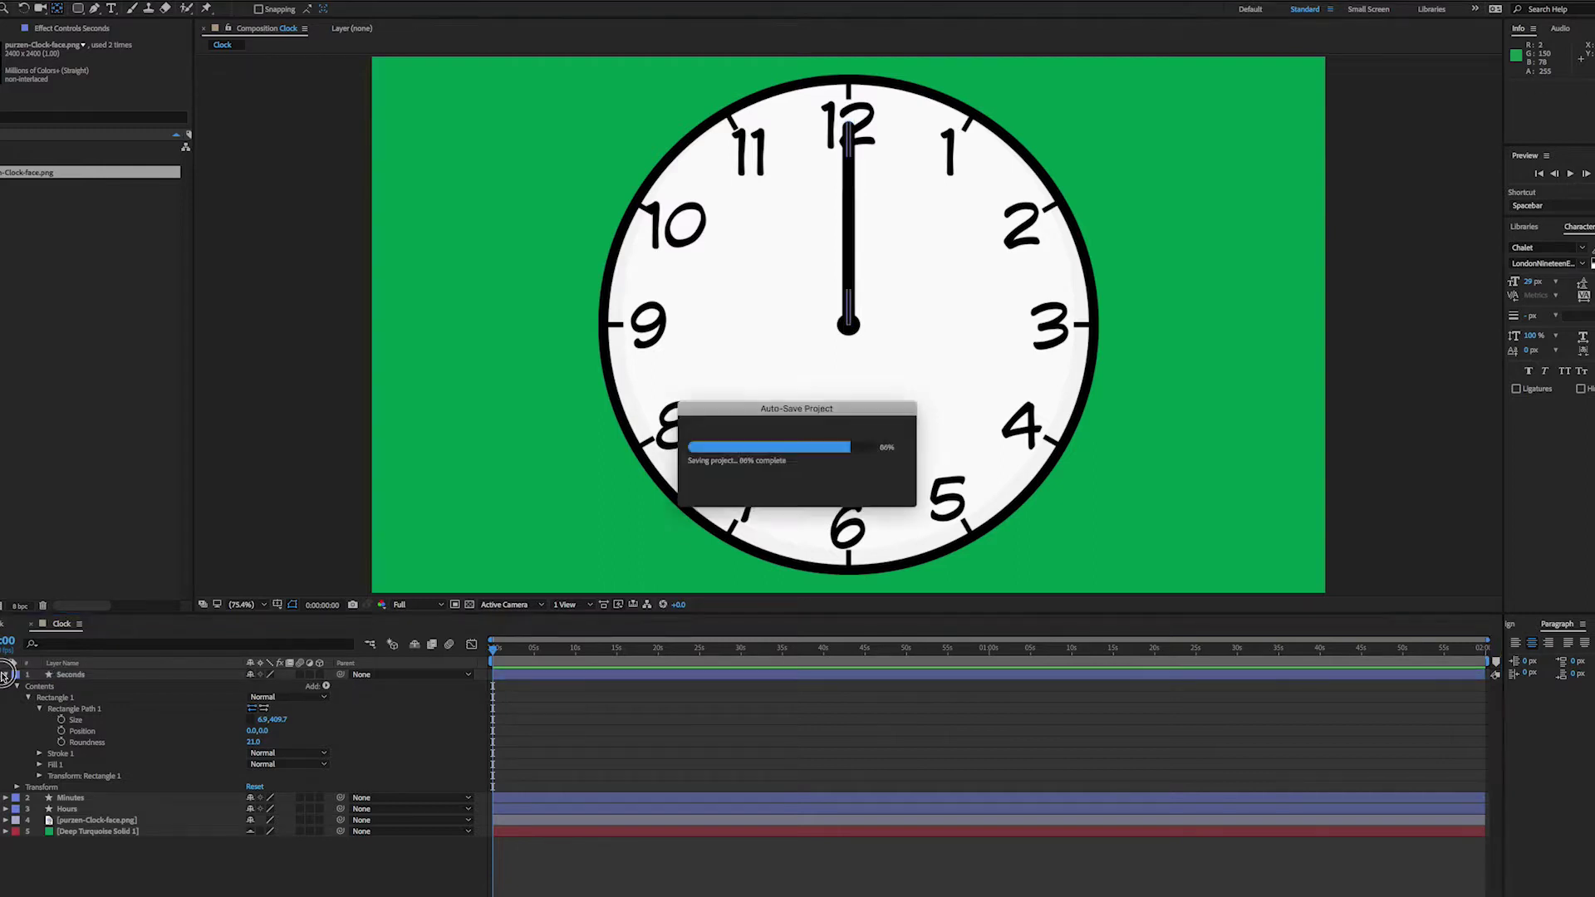
left_click(72, 676)
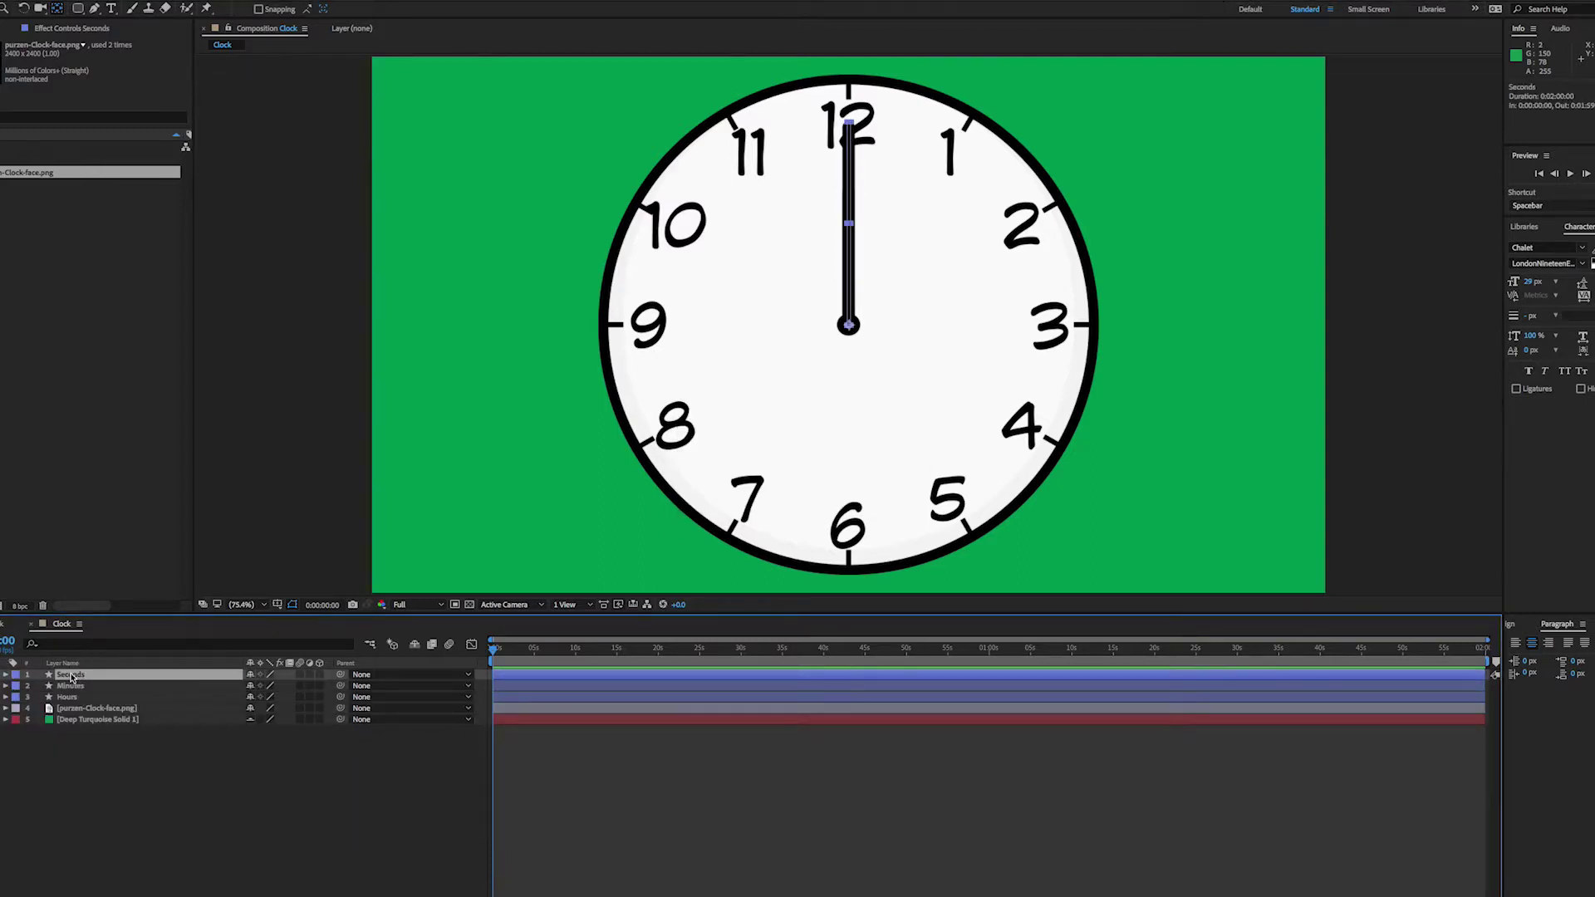
key("r")
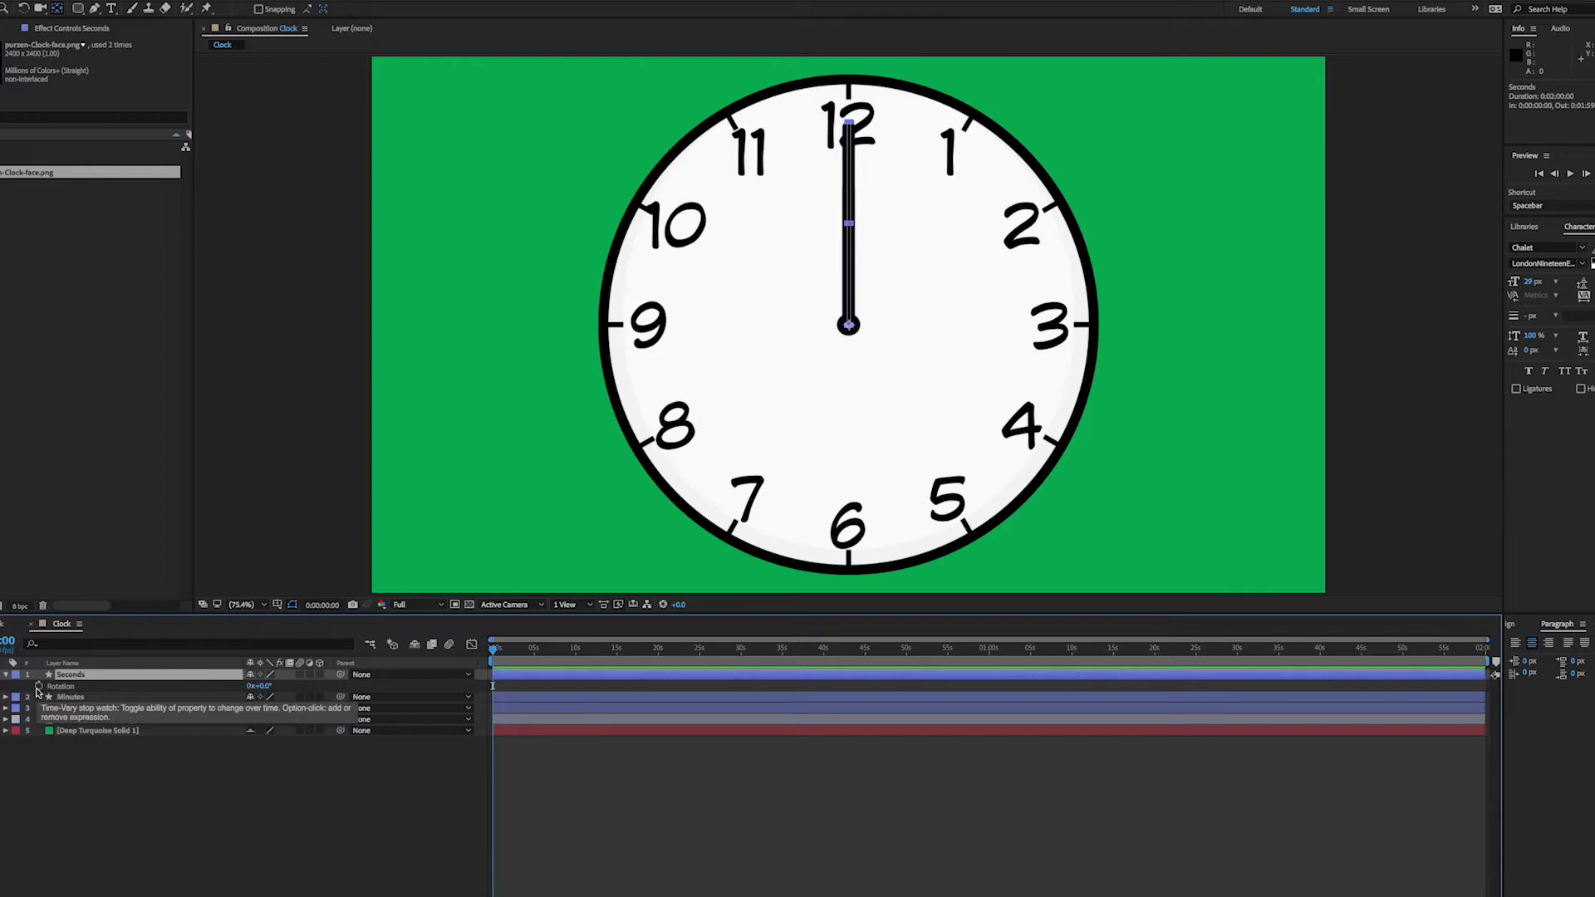
Add the expression time*6 to the Seconds layer's Rotation.
left_click(38, 688, "alt")
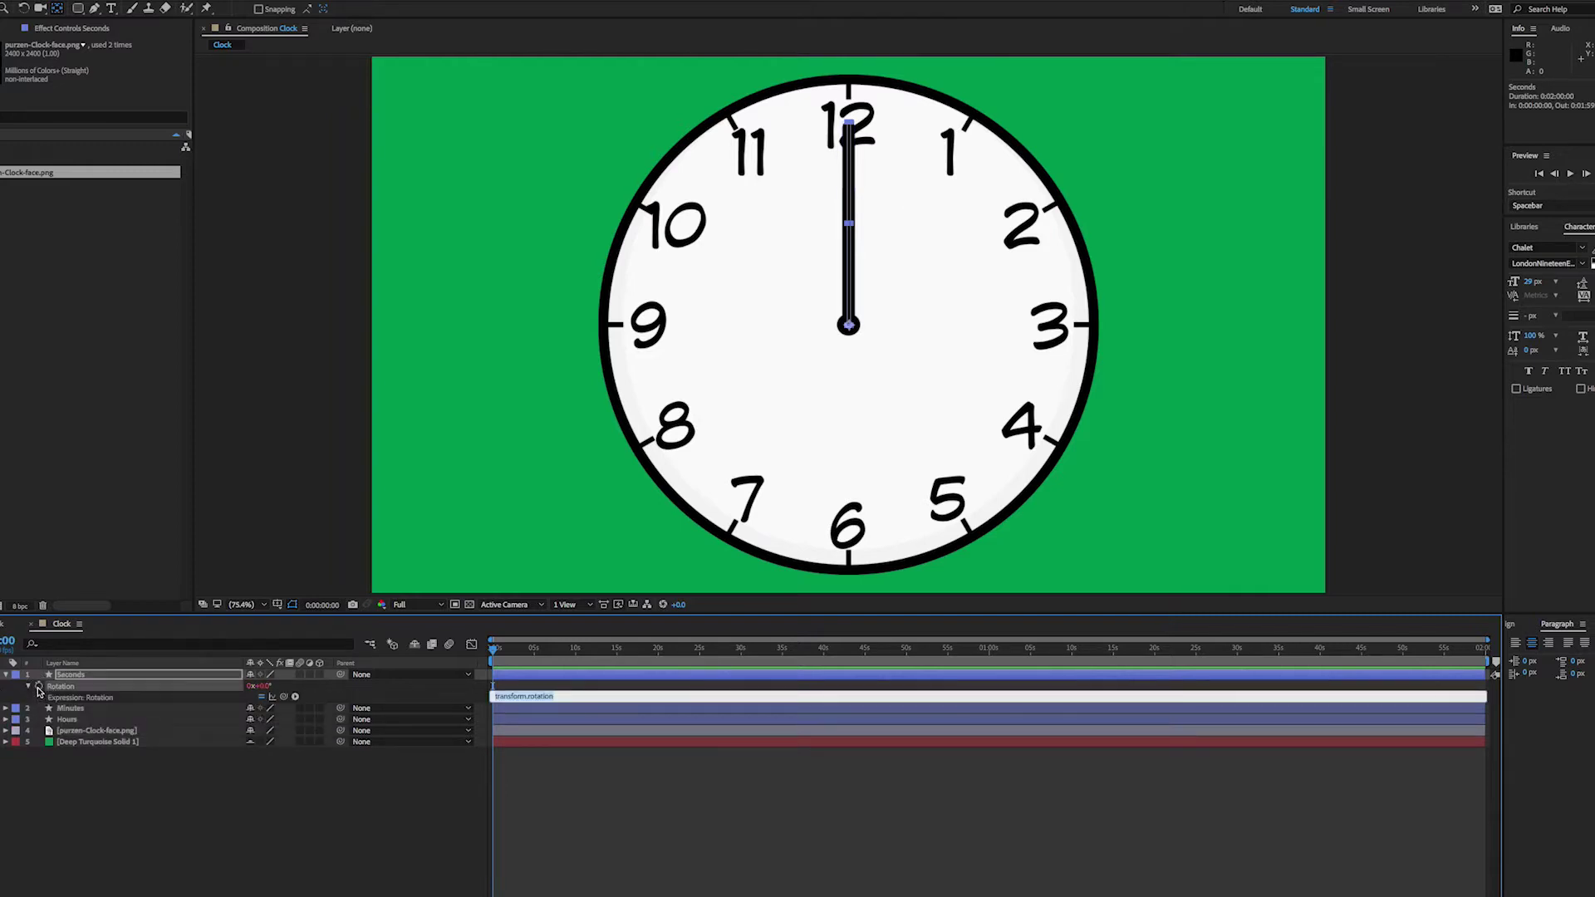
type("time*6")
left_click(533, 810)
Preview the second hand sweeping around the clock, then stop playback.
key("space")
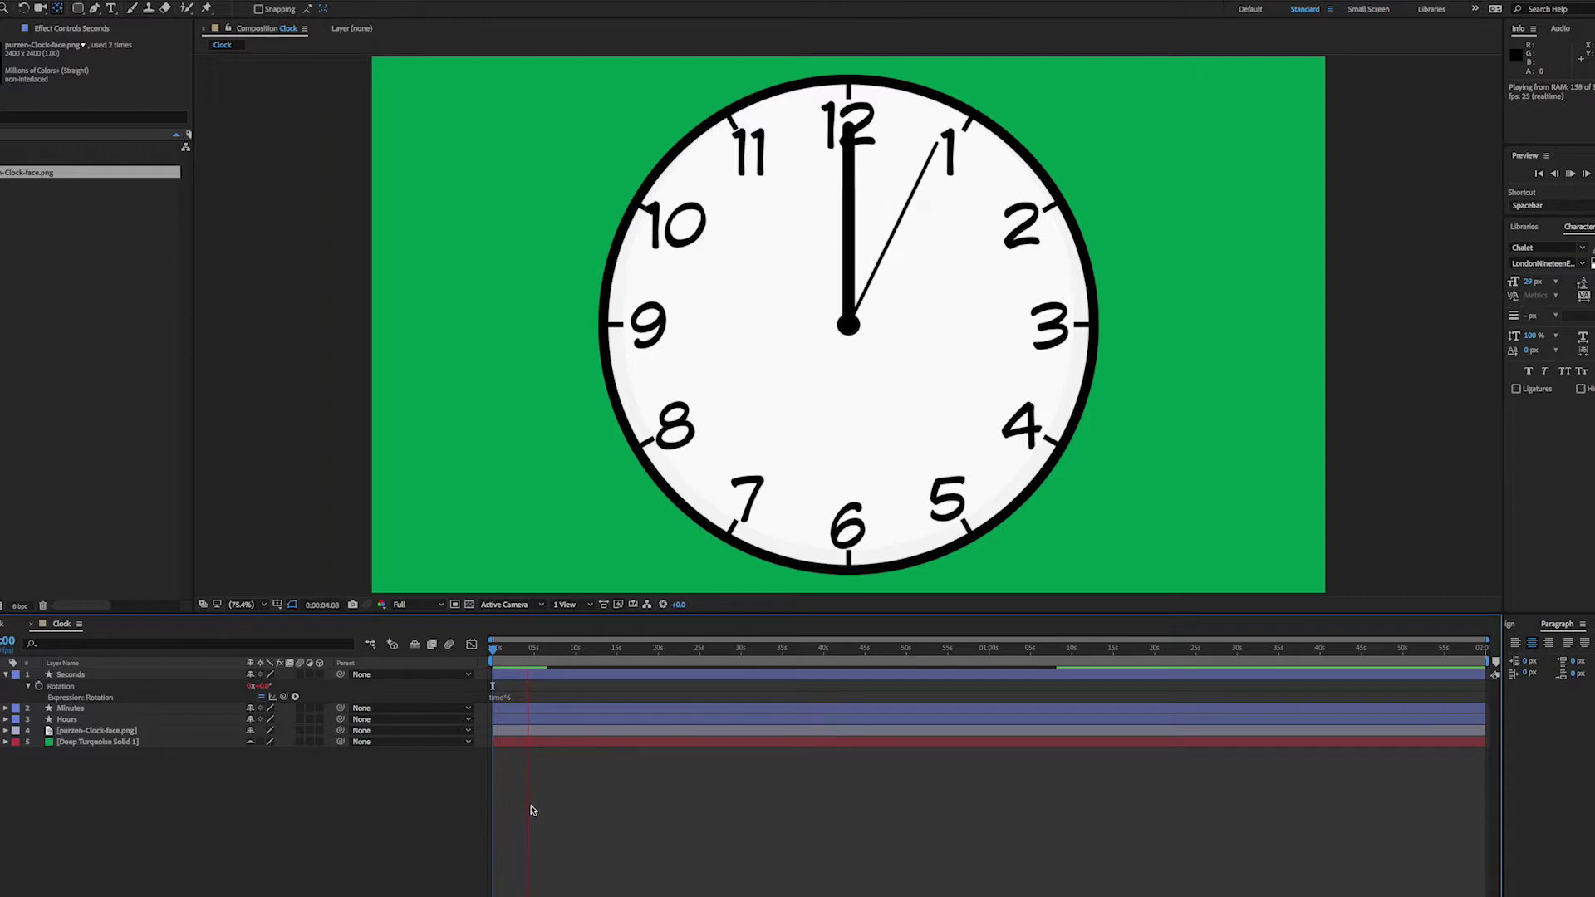
key("space")
left_click(561, 675)
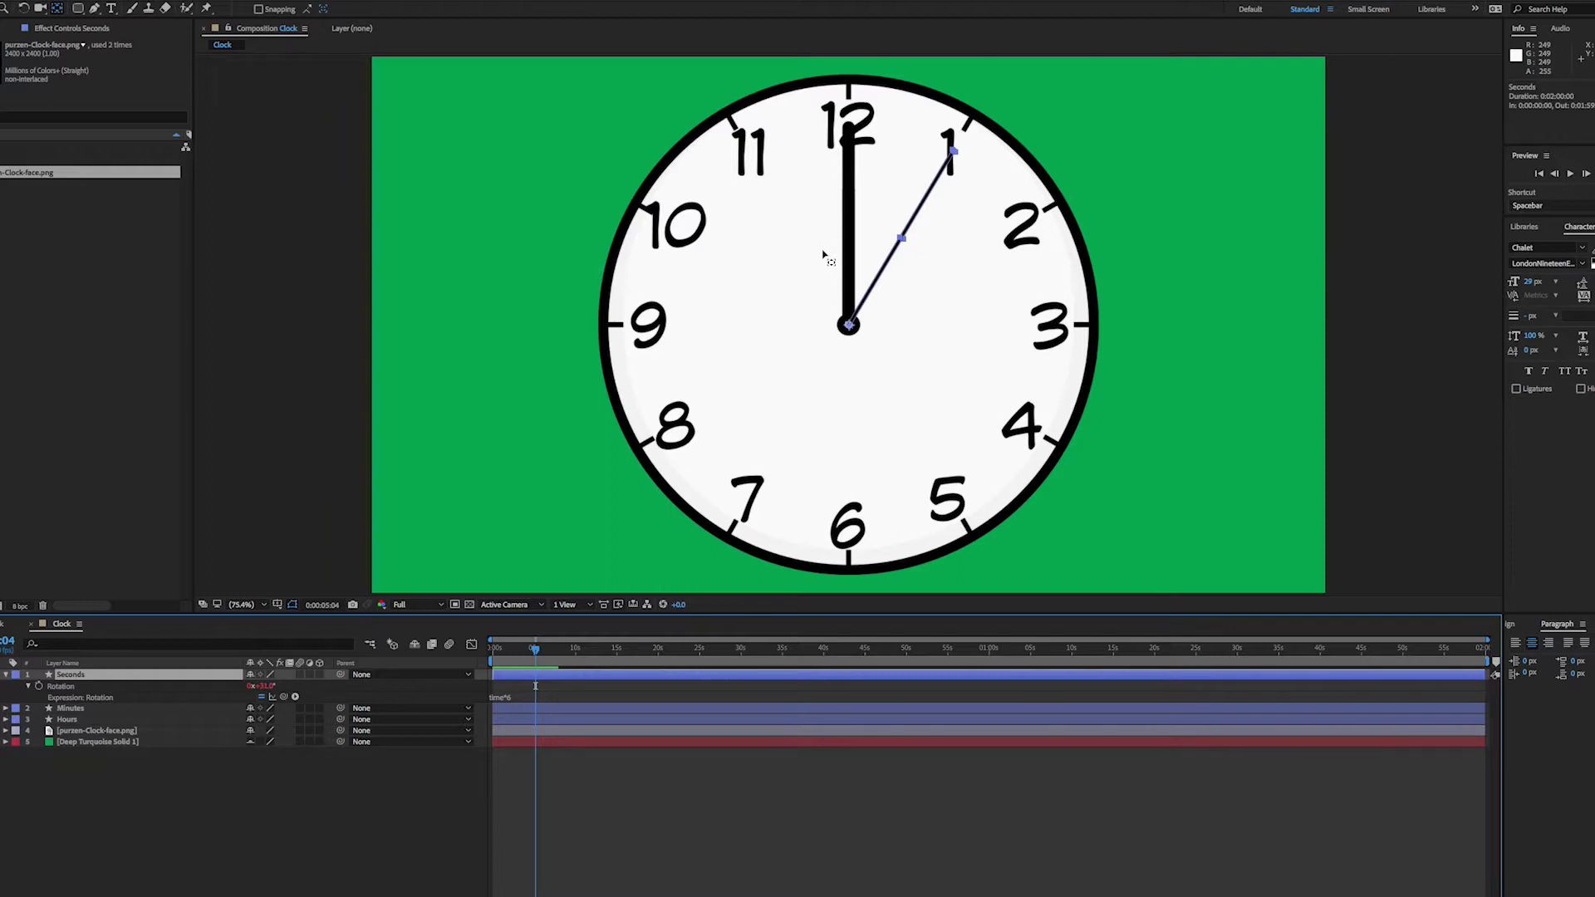
Apply Posterize Time to the Seconds layer with its Frame Rate set to 1.
left_click(1588, 226)
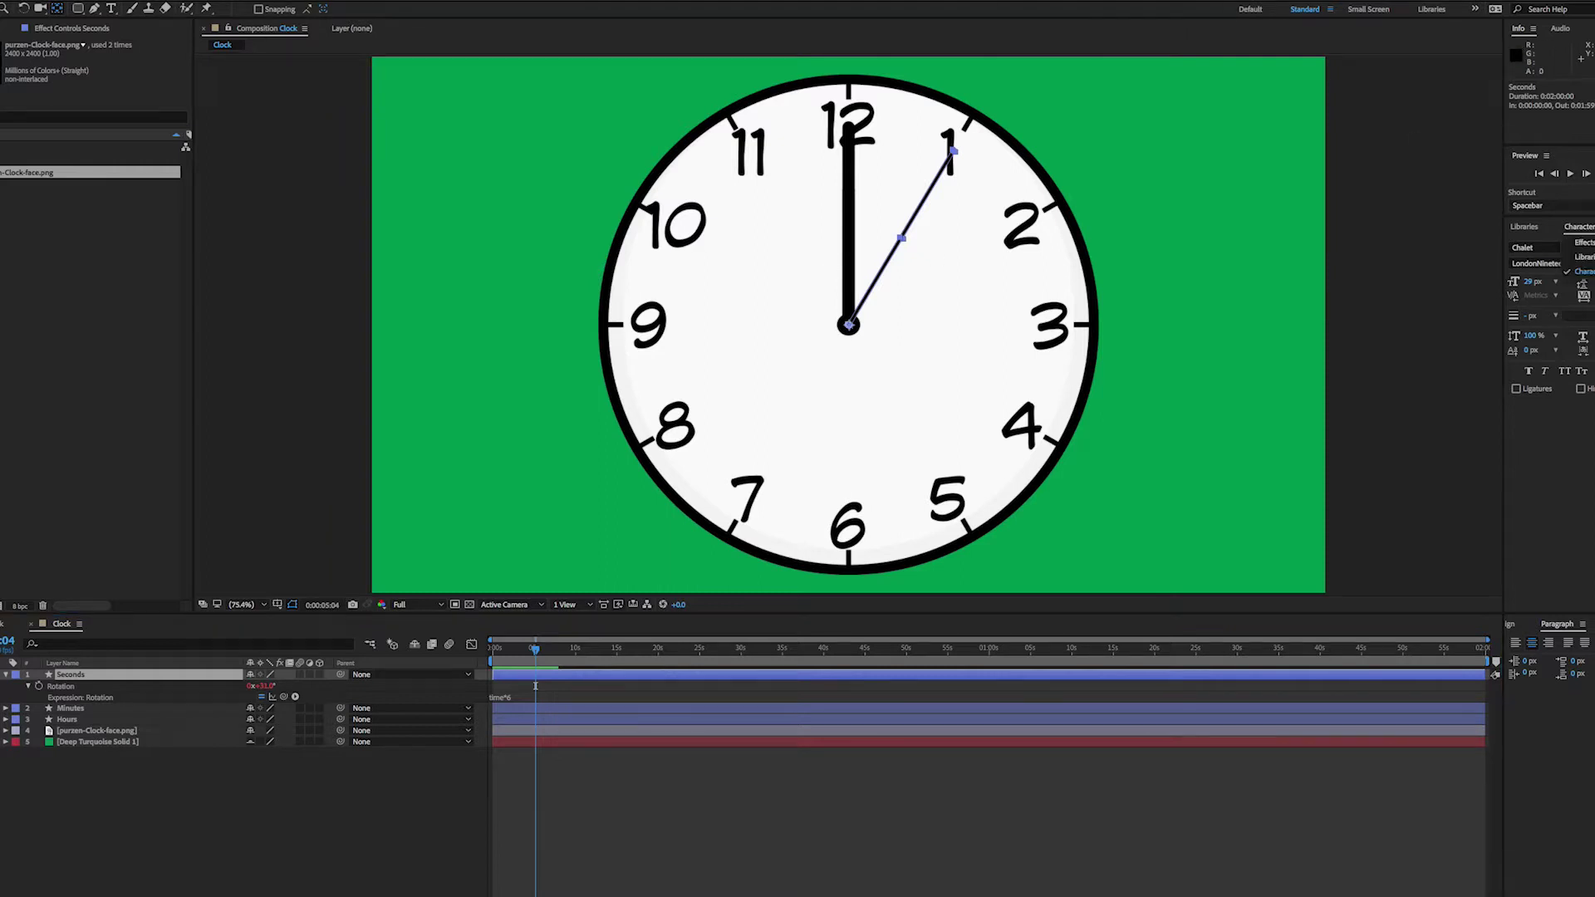
left_click(1585, 242)
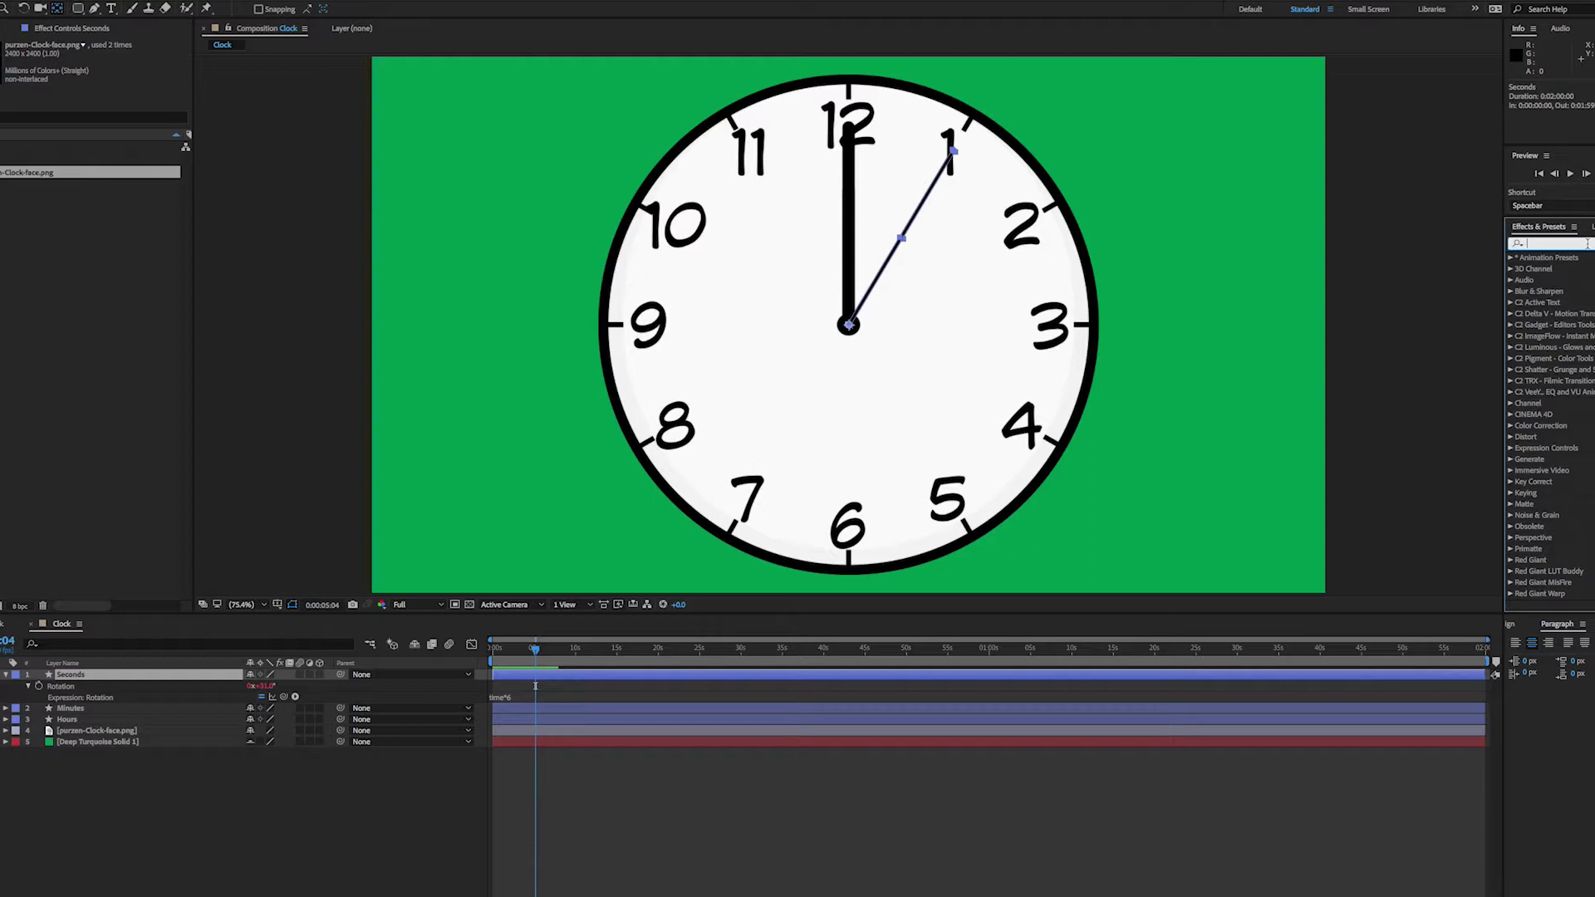
type("post")
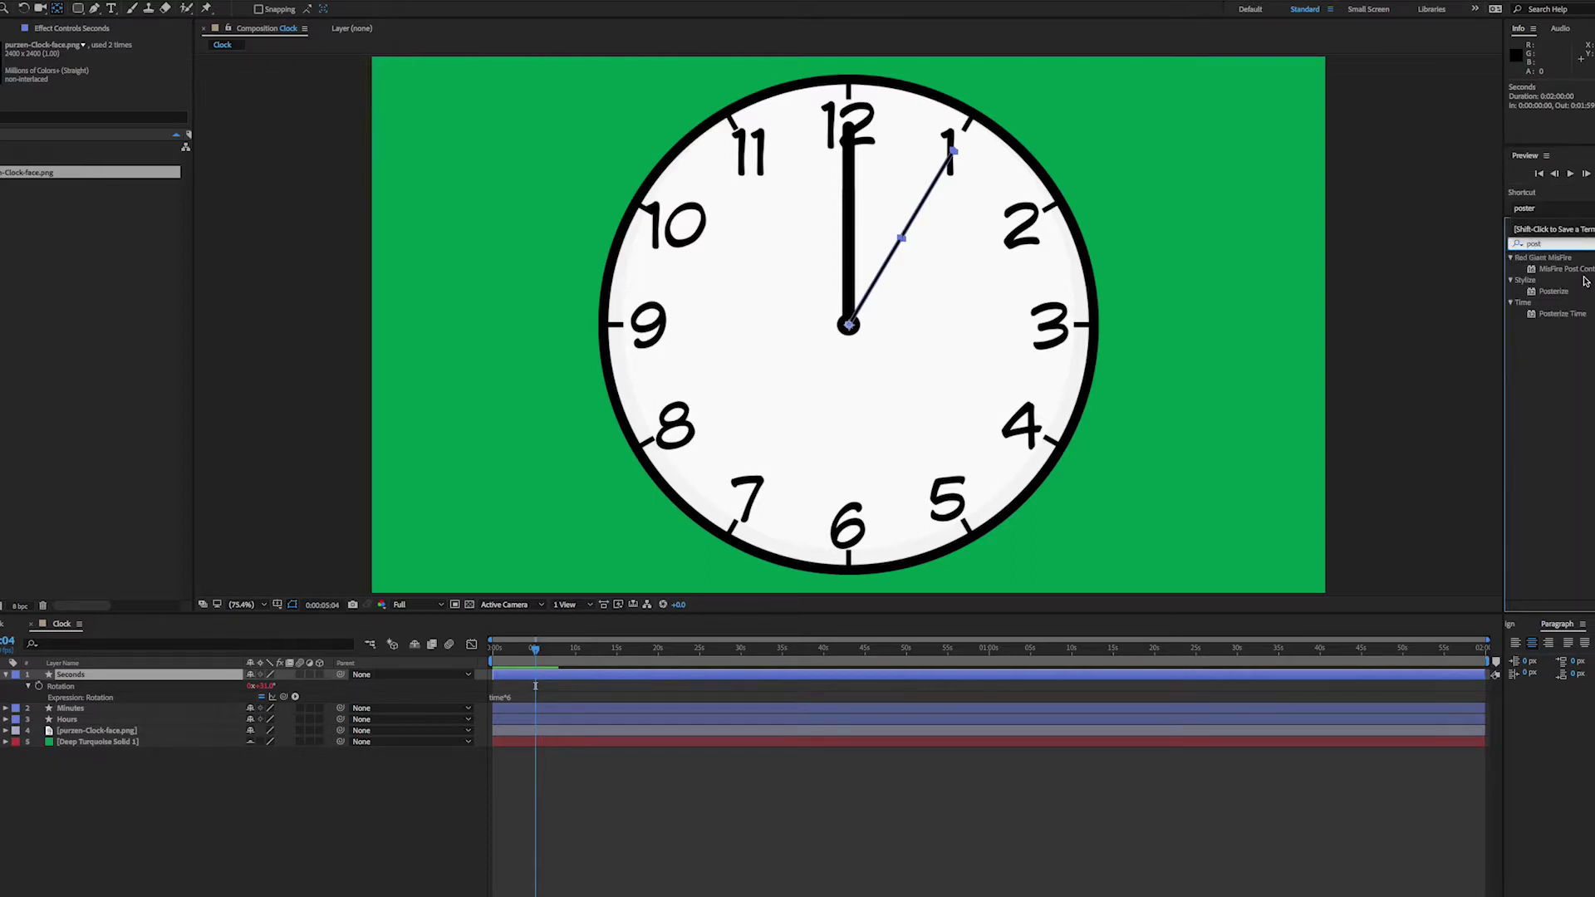
left_click_drag(1562, 323, 876, 676)
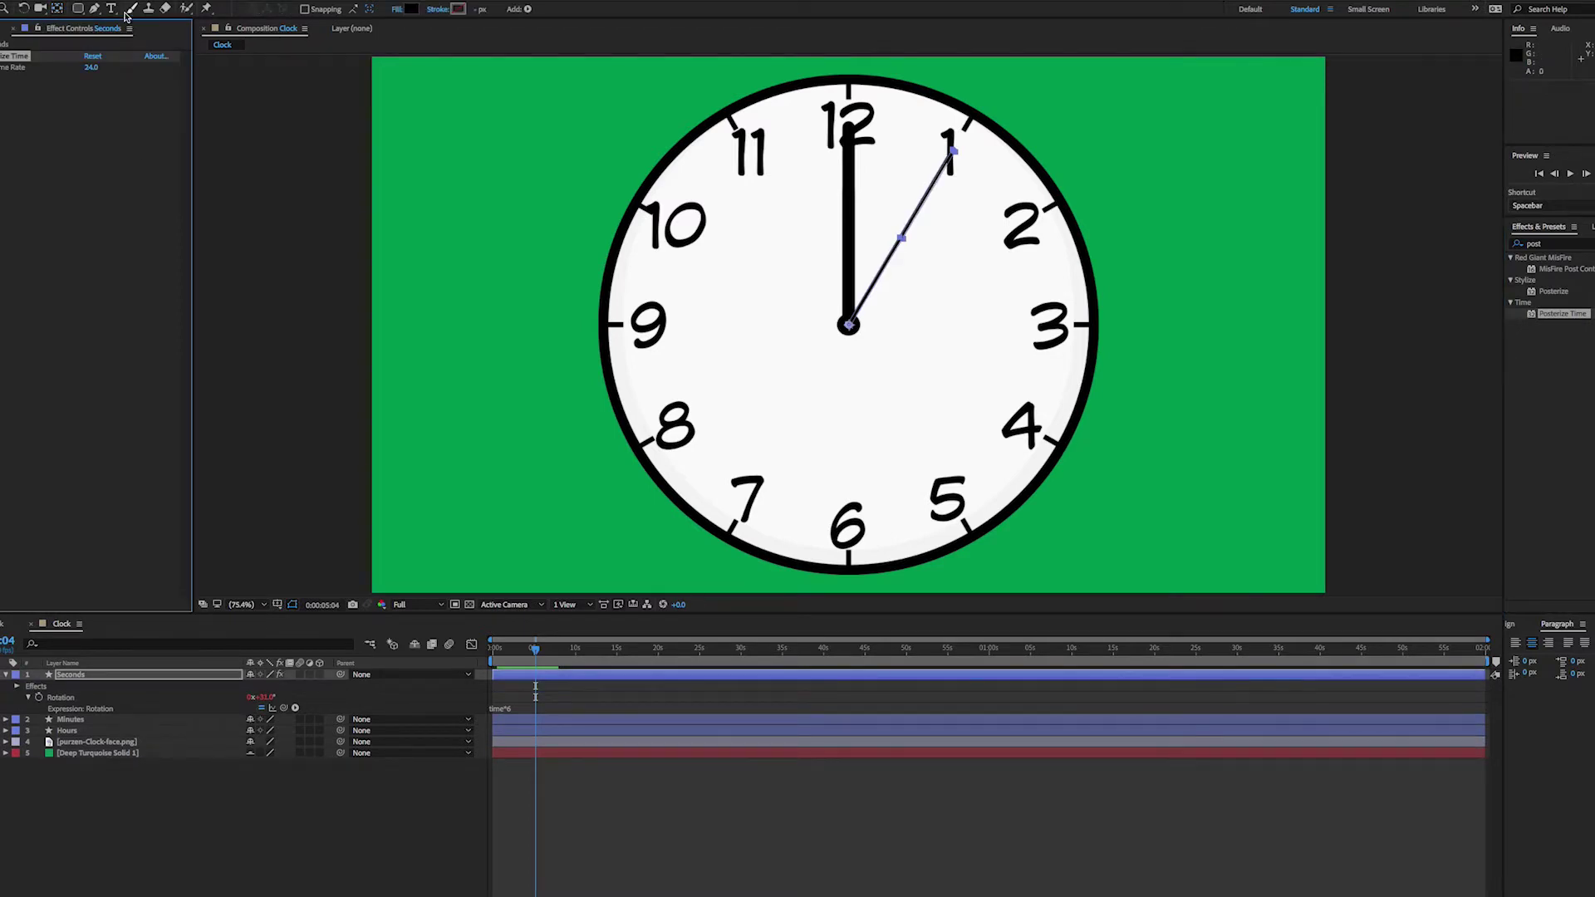
mouse_move(92, 67)
left_mouse_down()
mouse_move(68, 75)
mouse_move(100, 71)
left_mouse_up()
left_click(98, 68)
type("1")
key("Return")
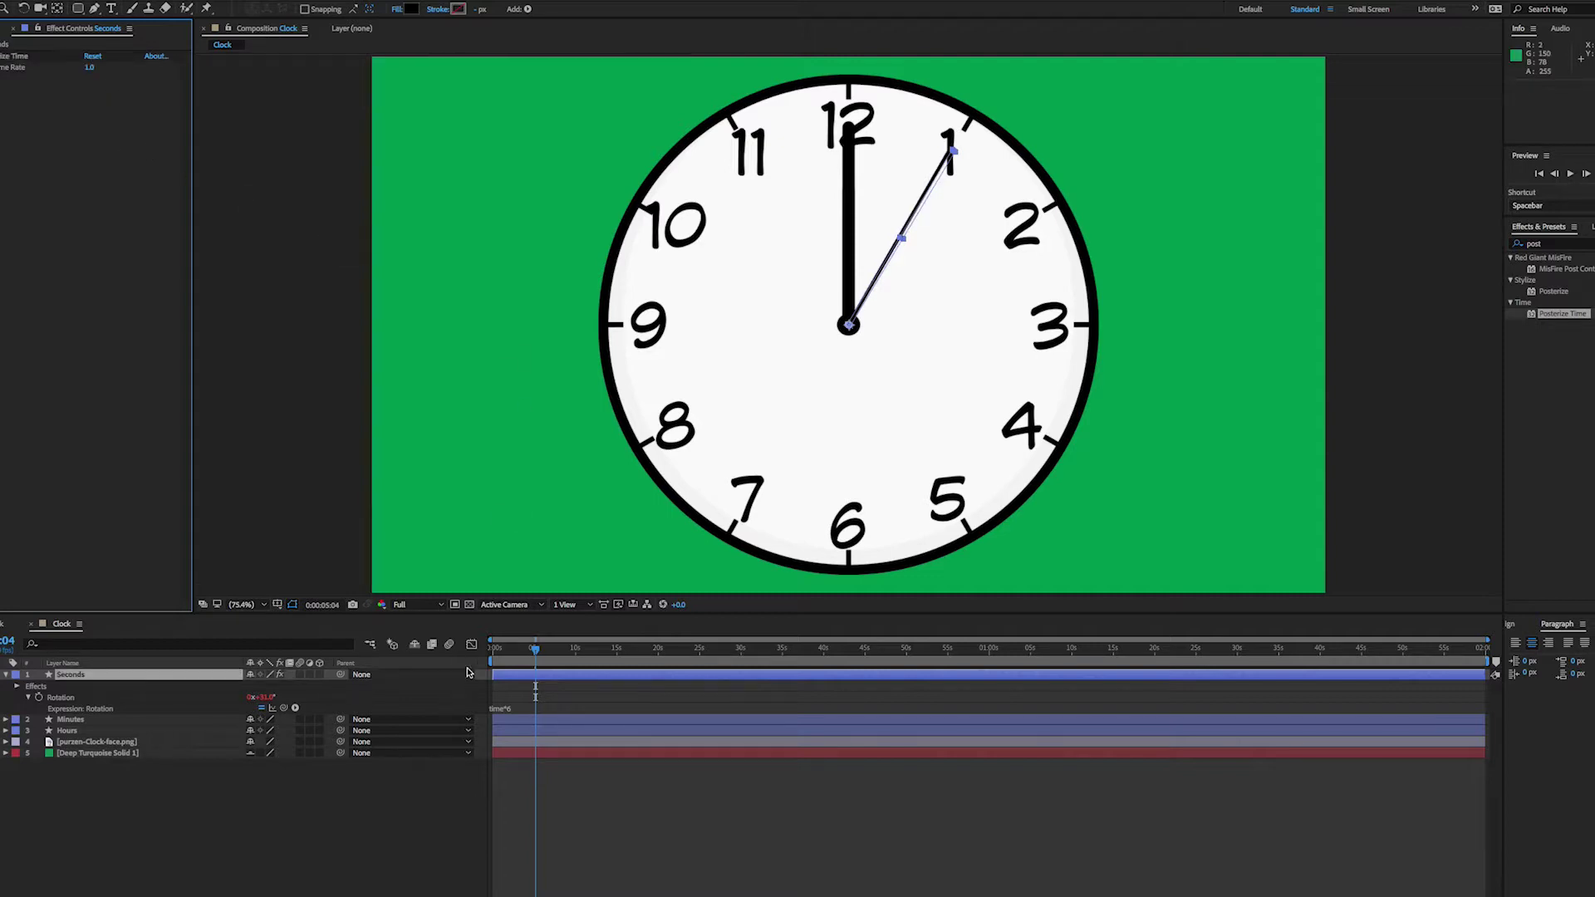
Preview the clock with the second hand ticking once per second.
left_click(468, 673)
key("space")
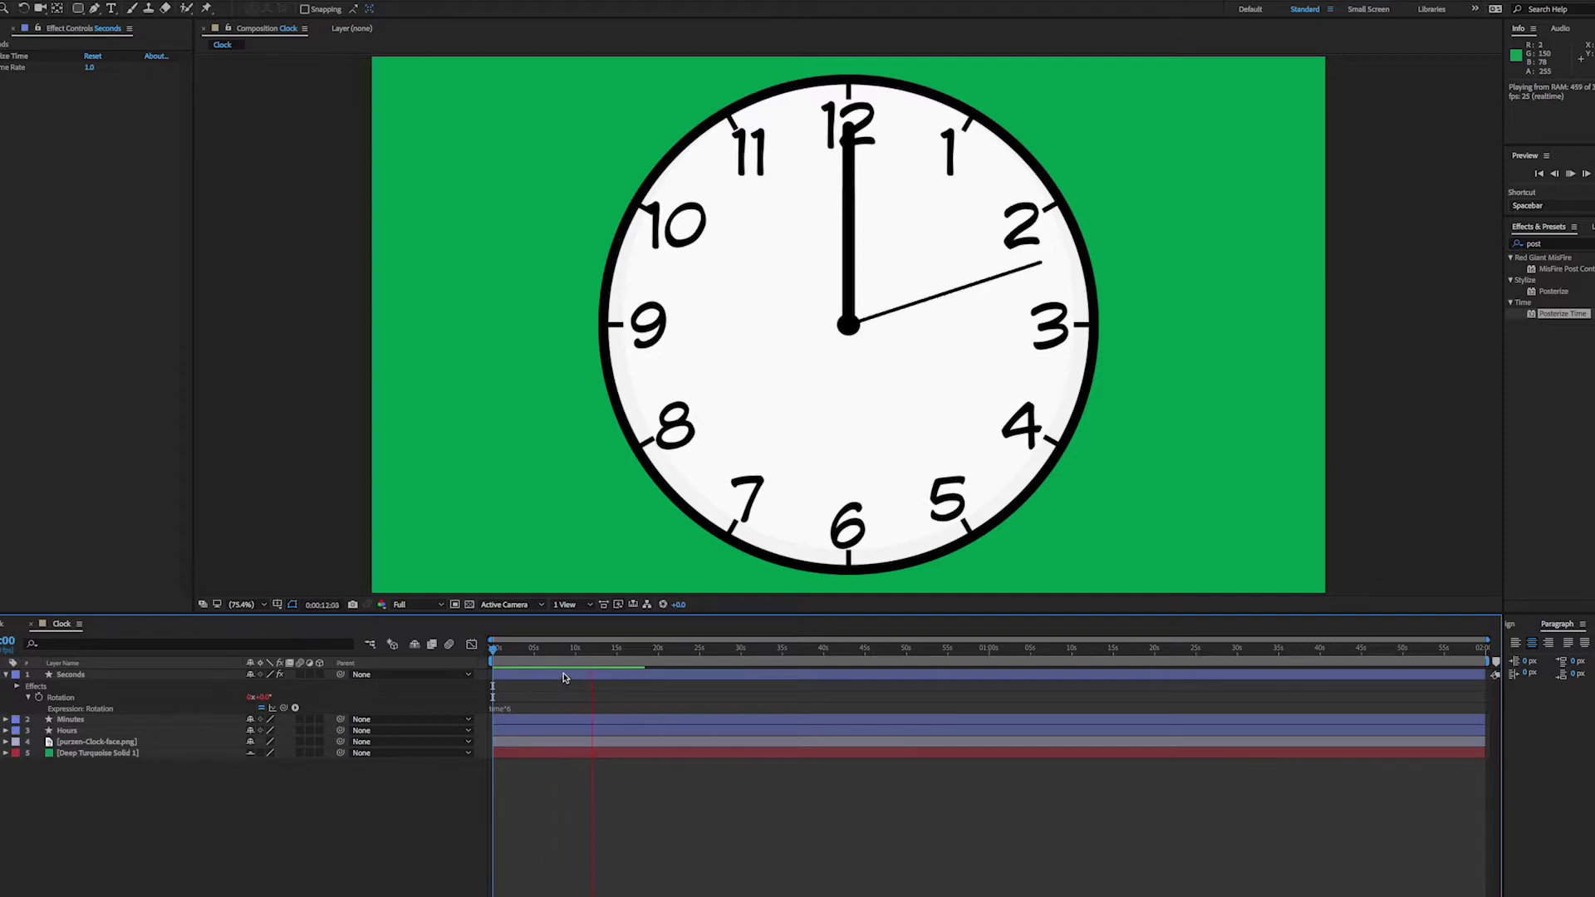
key("space")
Return to the start and copy only the Seconds layer's Rotation expression.
left_click_drag(540, 658, 486, 658)
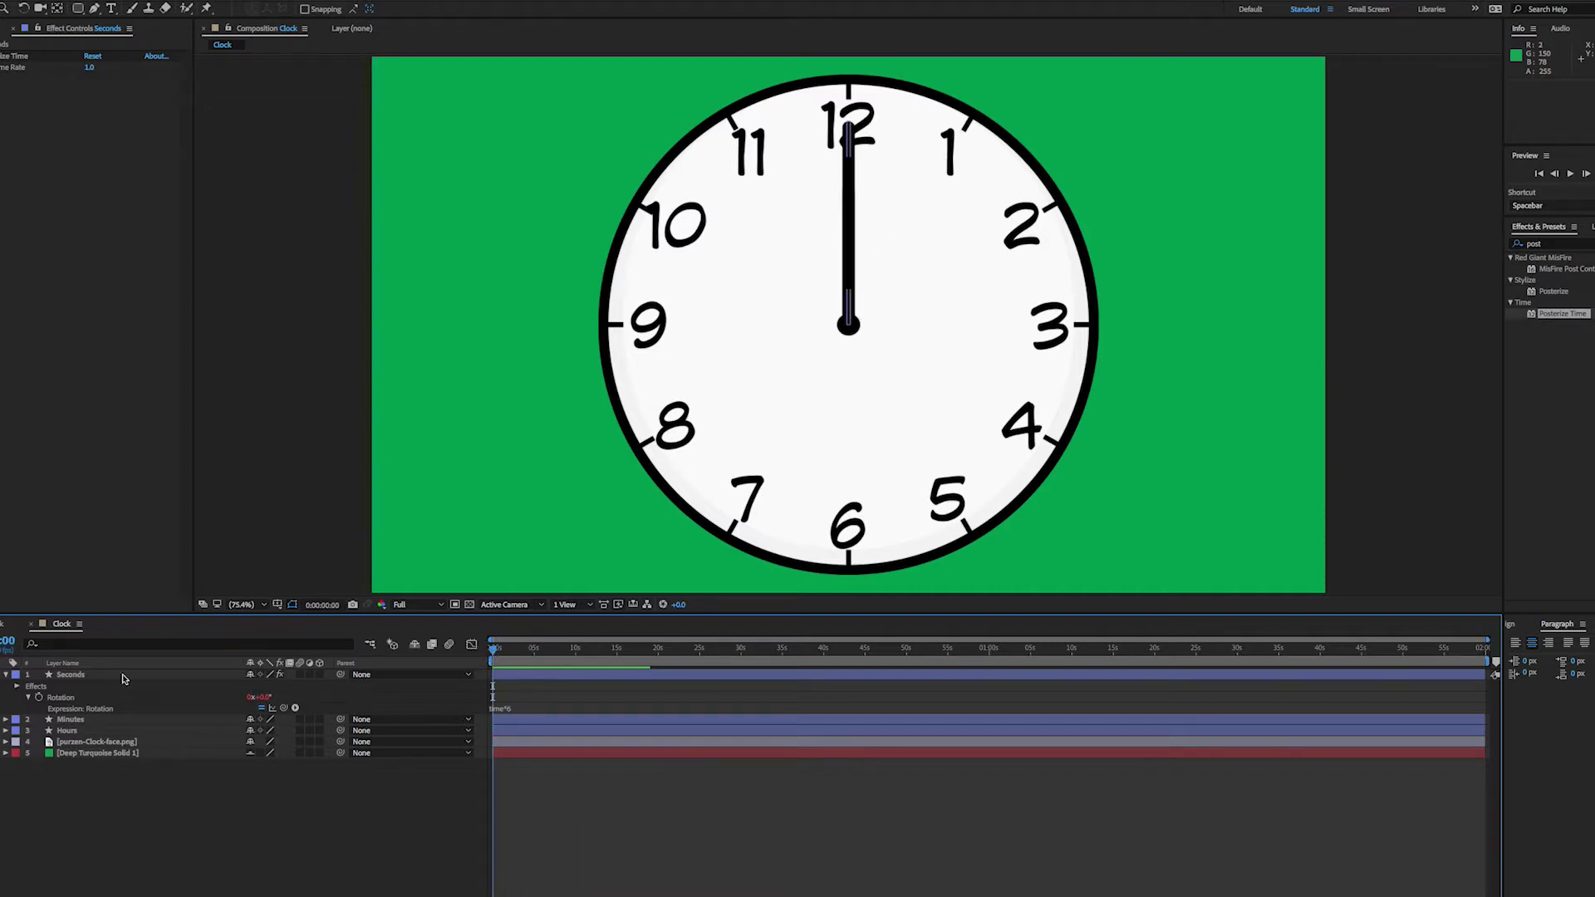
left_click(7, 675)
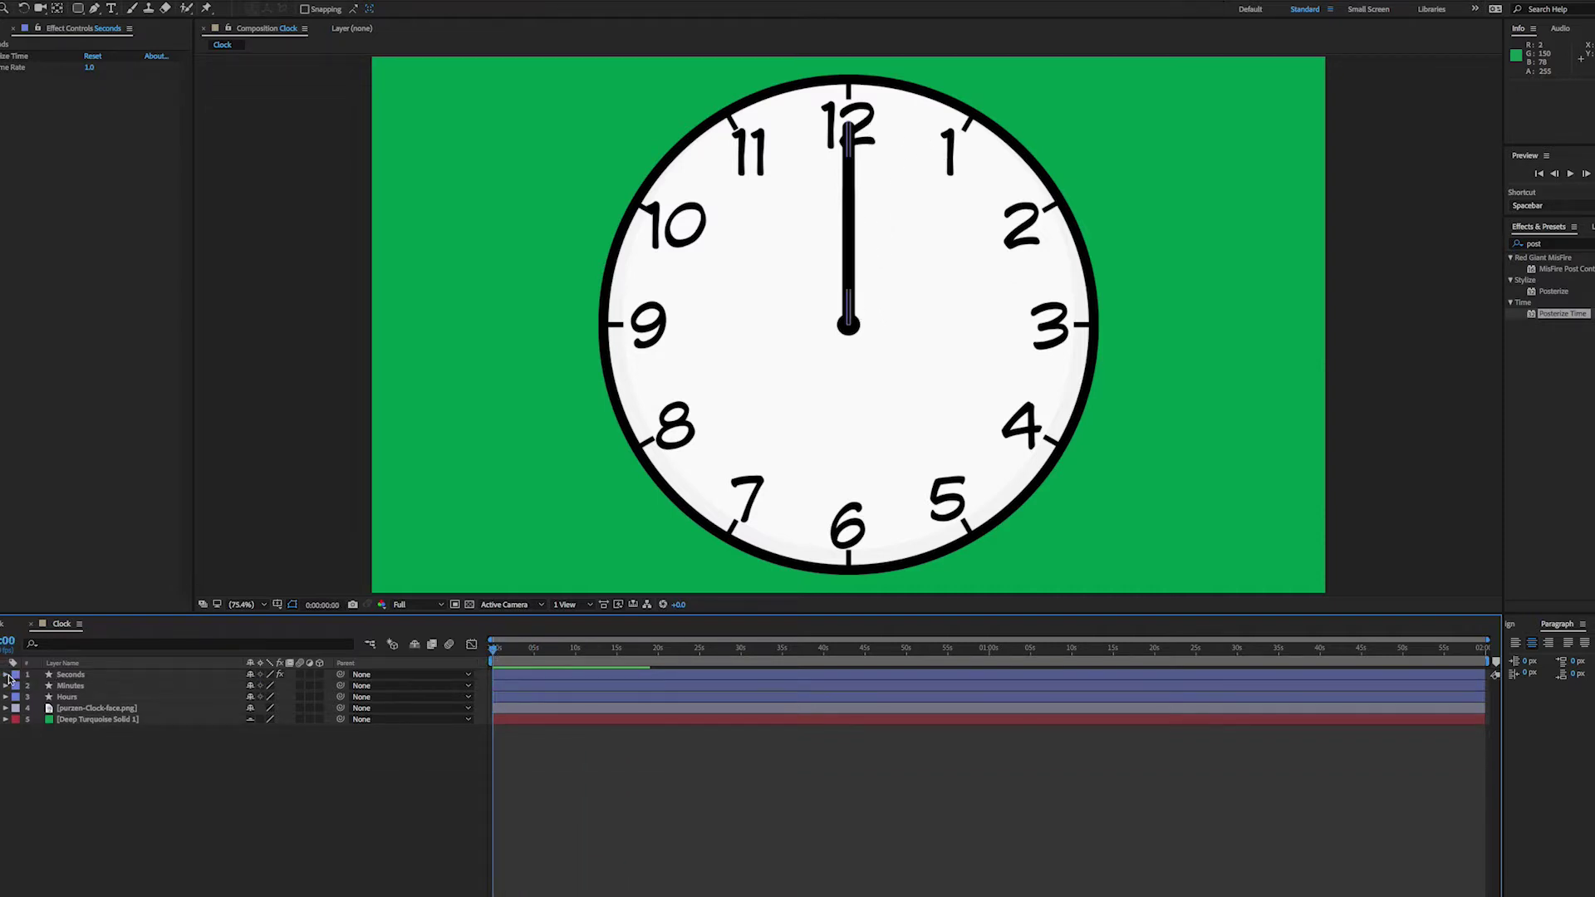
left_click(525, 677)
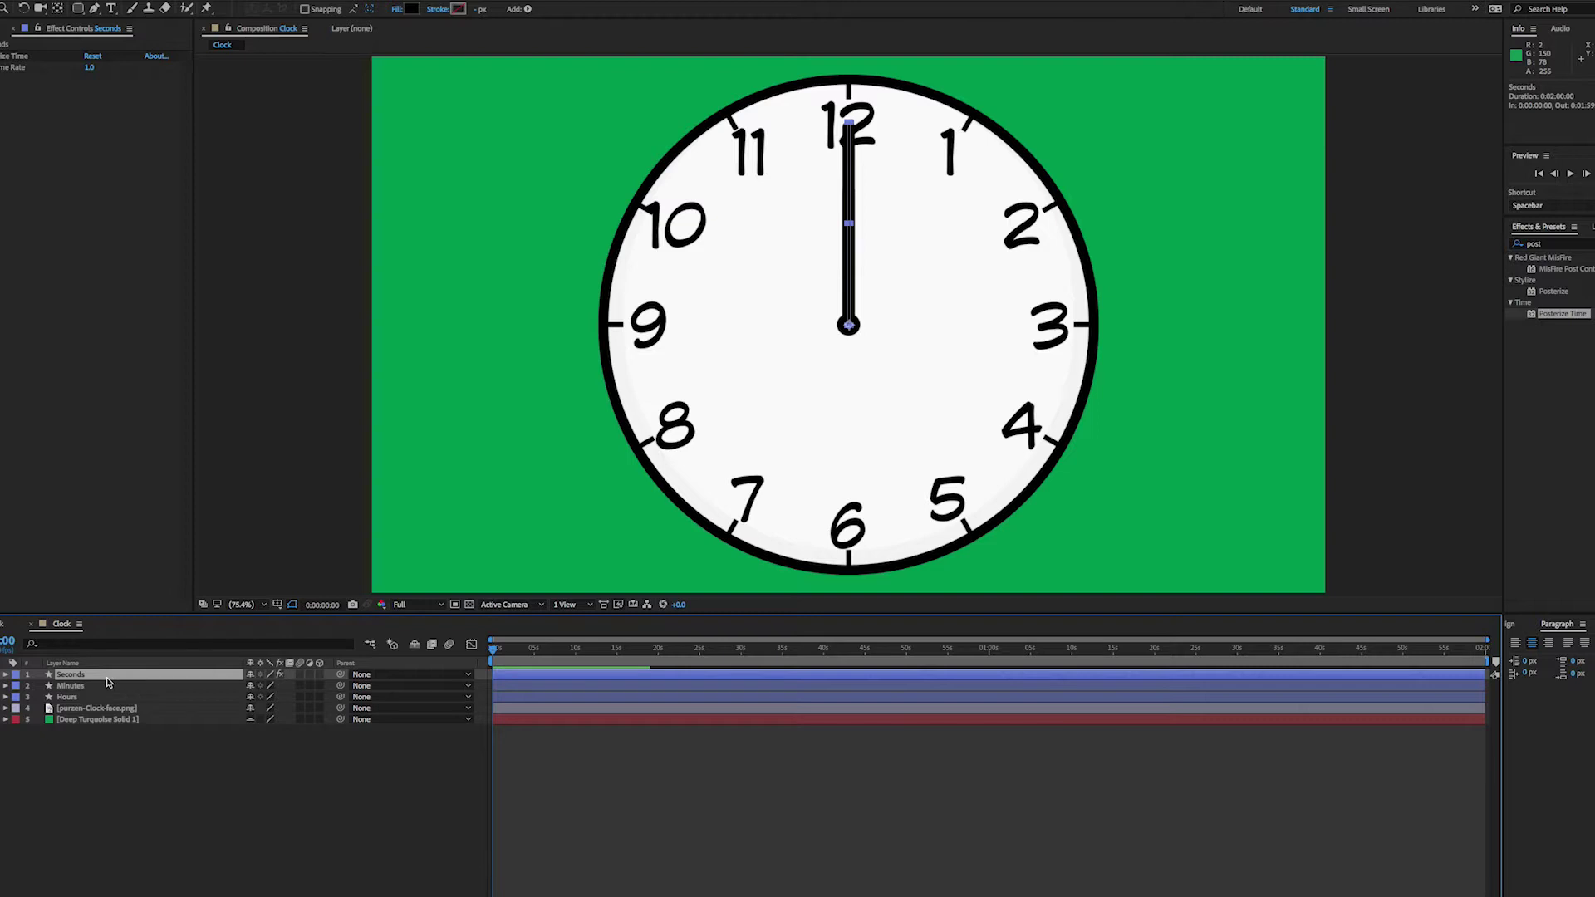
key("r")
right_click(59, 688)
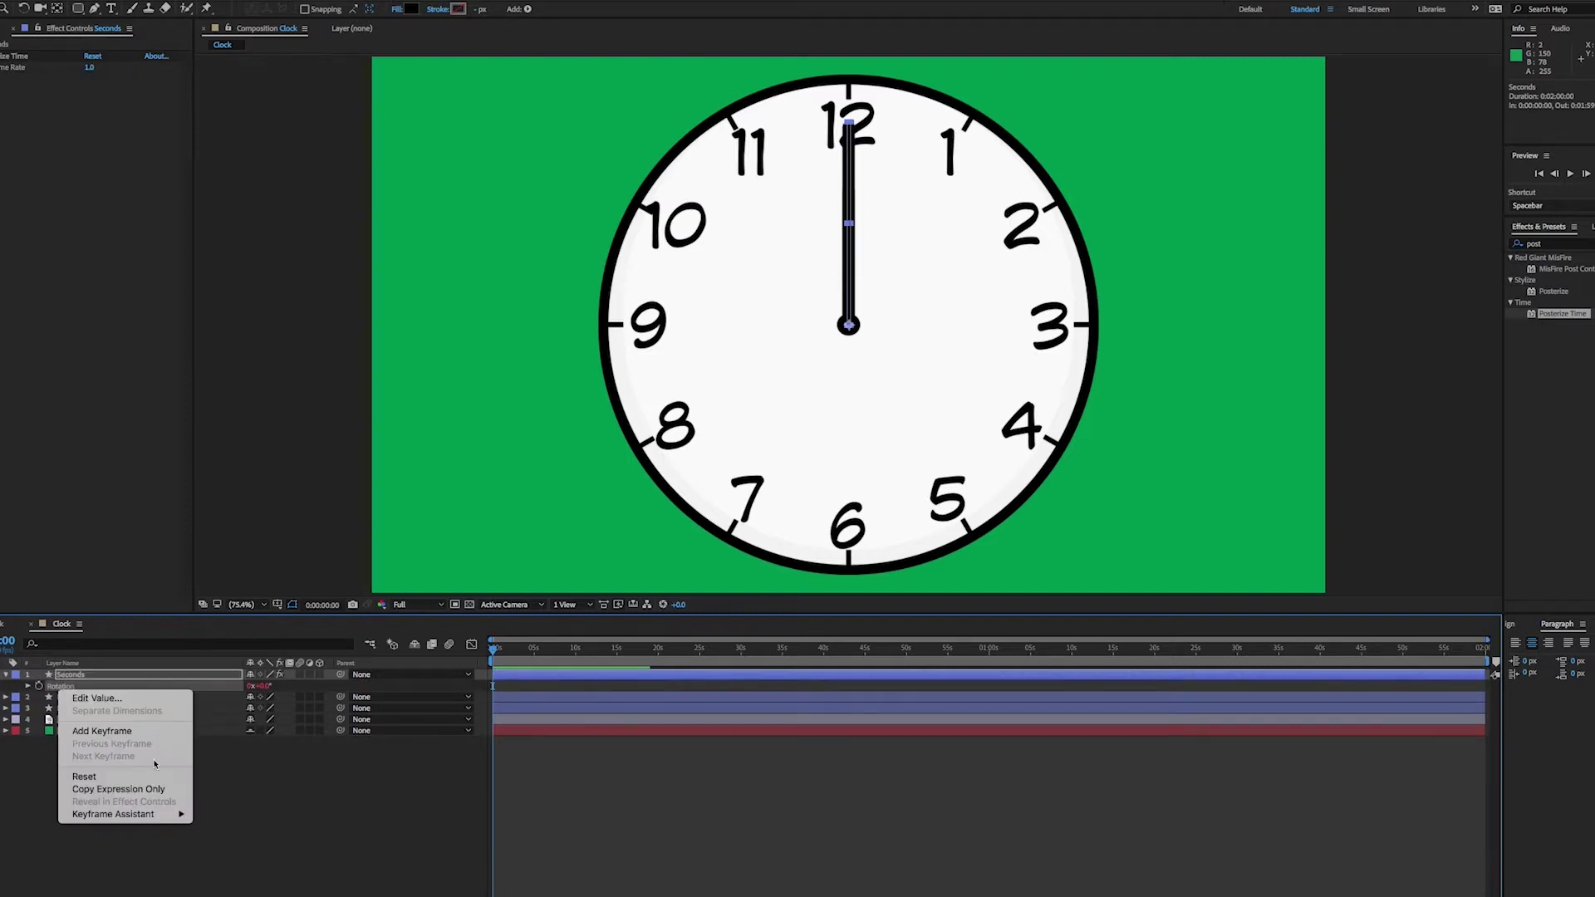
left_click(118, 788)
Paste the expression onto the Minutes layer's Rotation and change it to time*6/60.
left_click(112, 700)
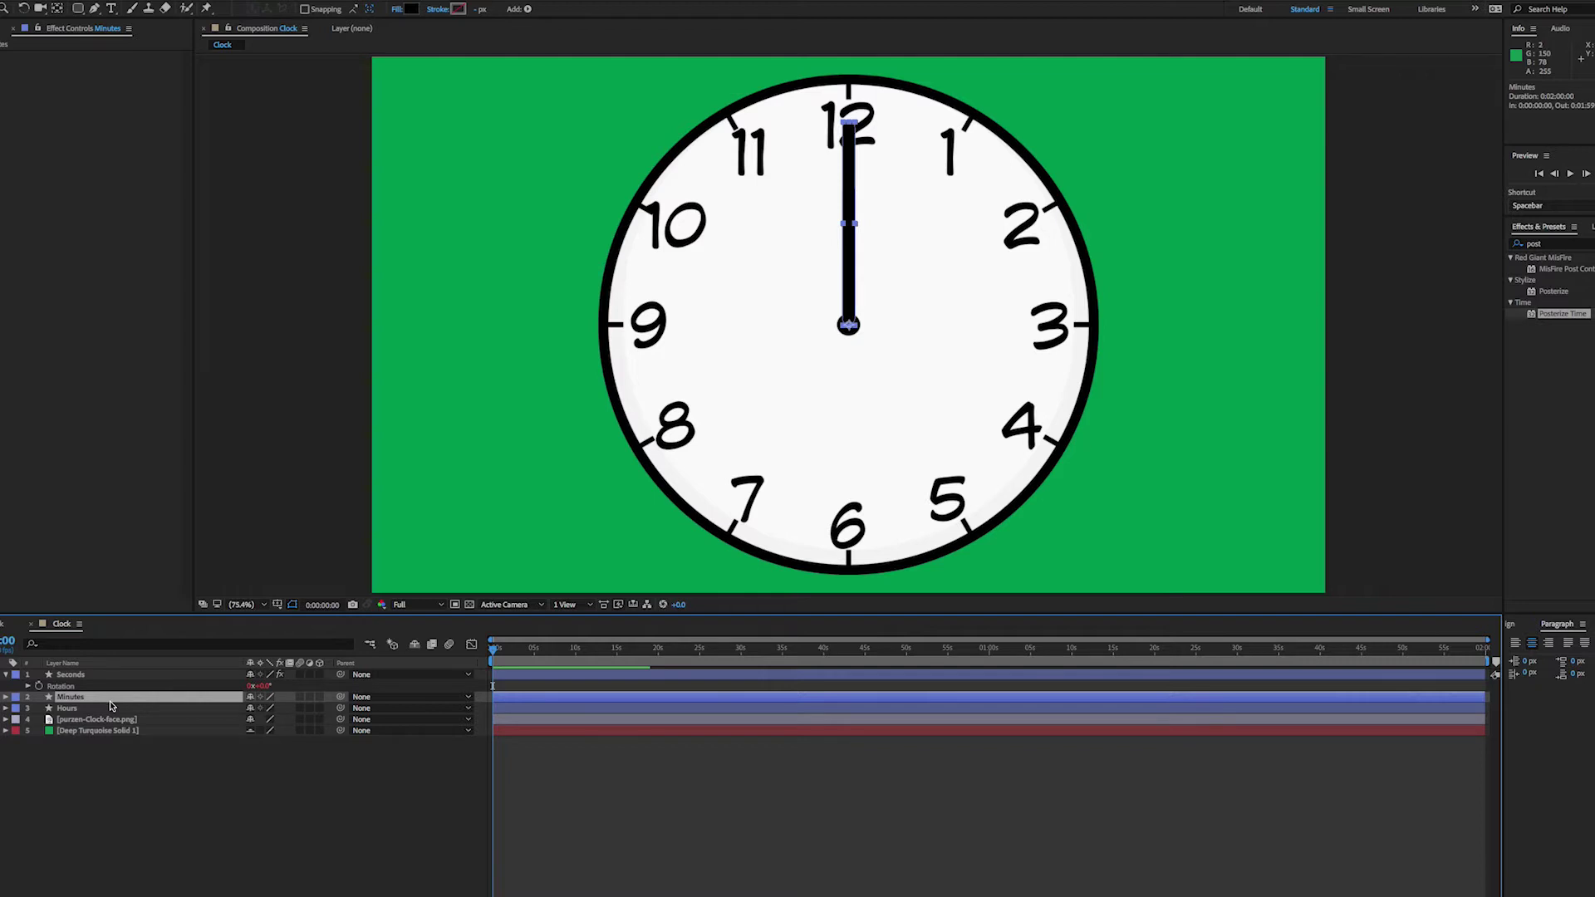
key("ctrl+v")
key("e")
key("e")
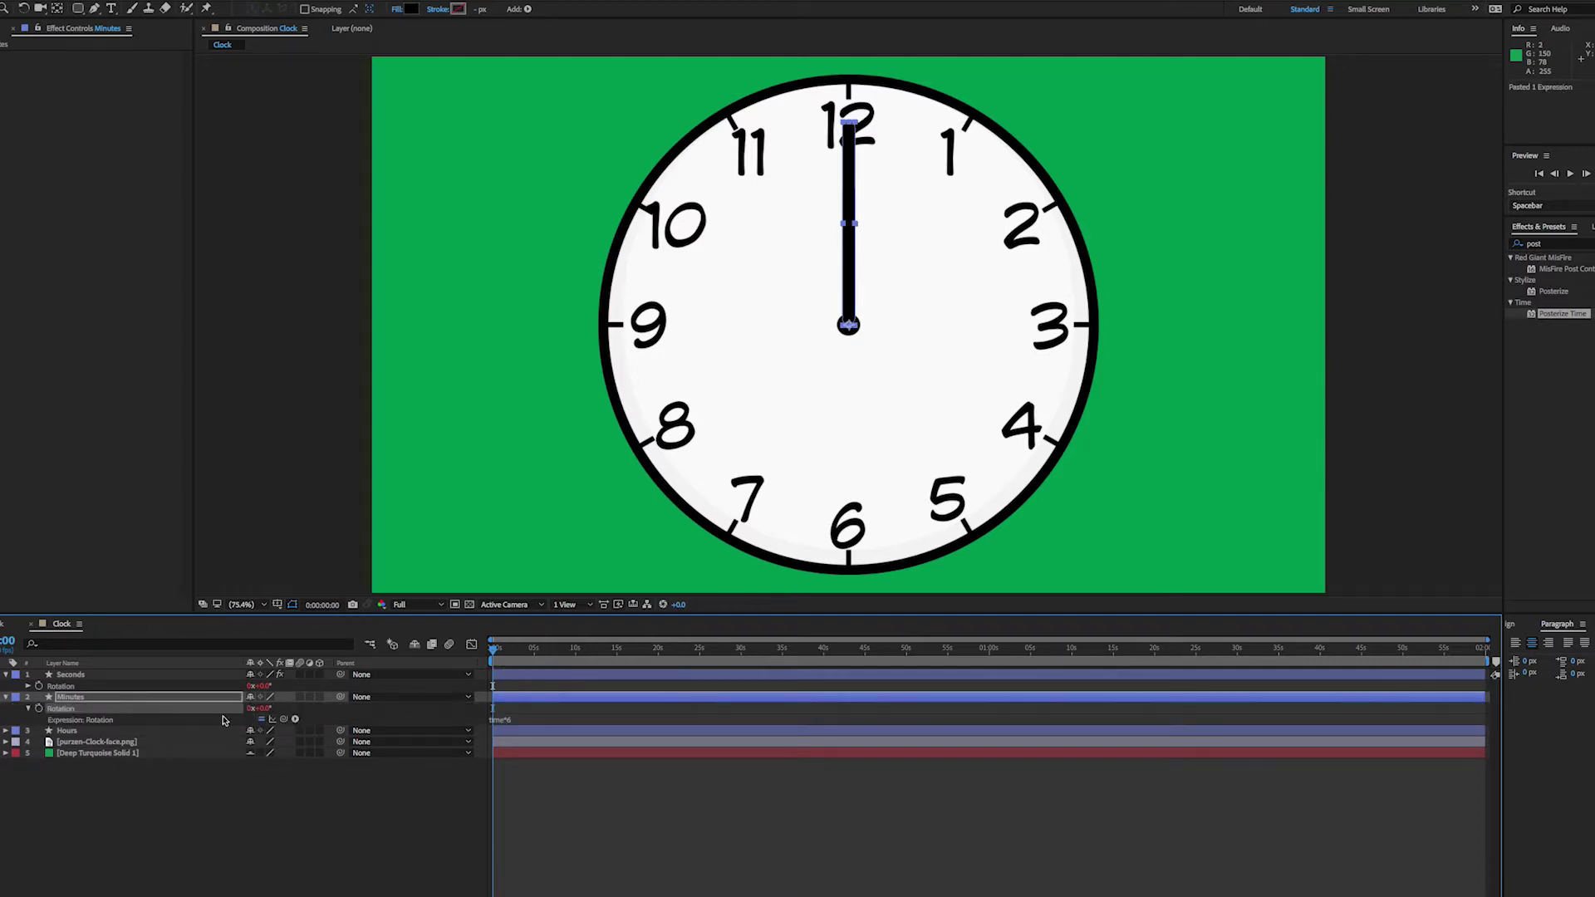
left_click(553, 718)
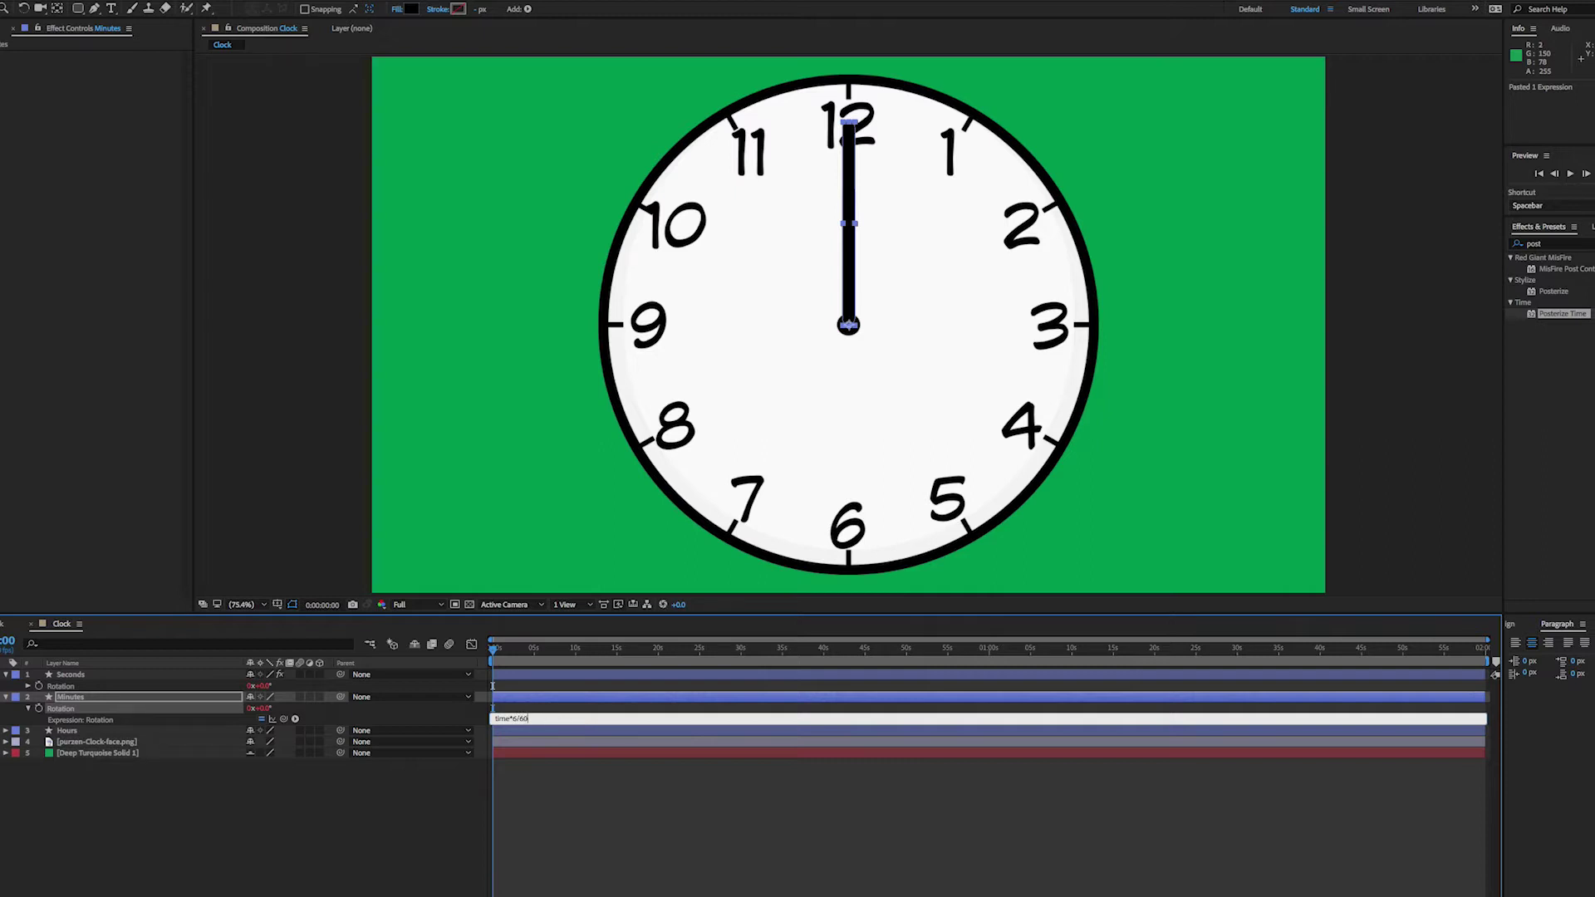
left_click(636, 815)
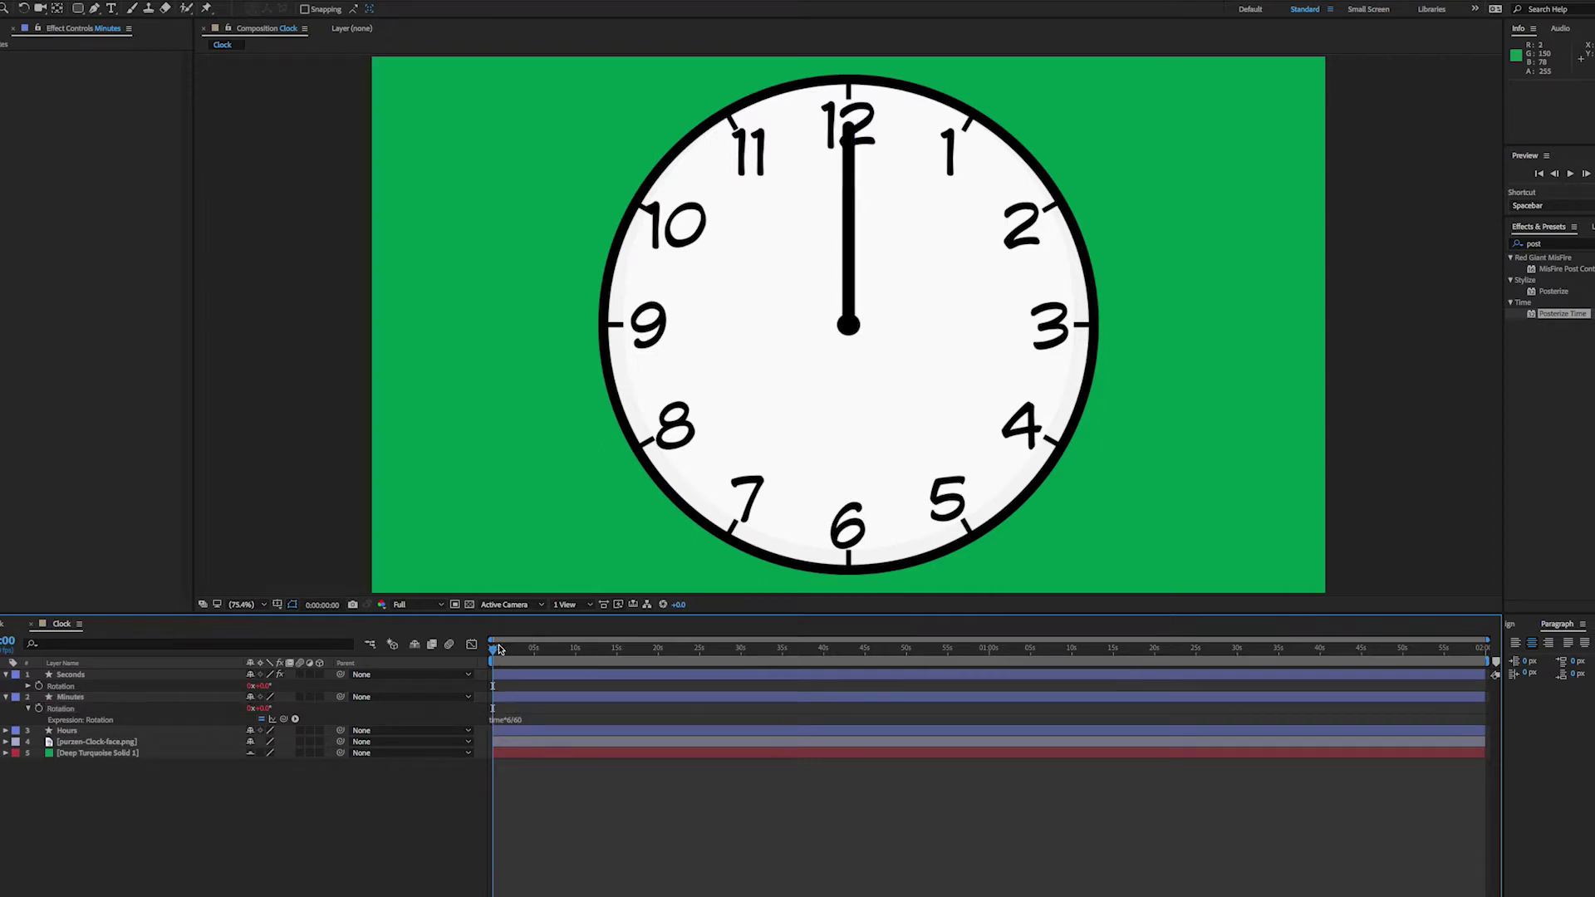
Scrub the first seconds to check the hands' motion, then collapse the Minutes layer's properties.
left_click(497, 650)
mouse_move(497, 649)
left_mouse_down()
mouse_move(825, 664)
mouse_move(866, 685)
mouse_move(1330, 742)
mouse_move(1570, 755)
mouse_move(468, 653)
left_mouse_up()
left_click(525, 677)
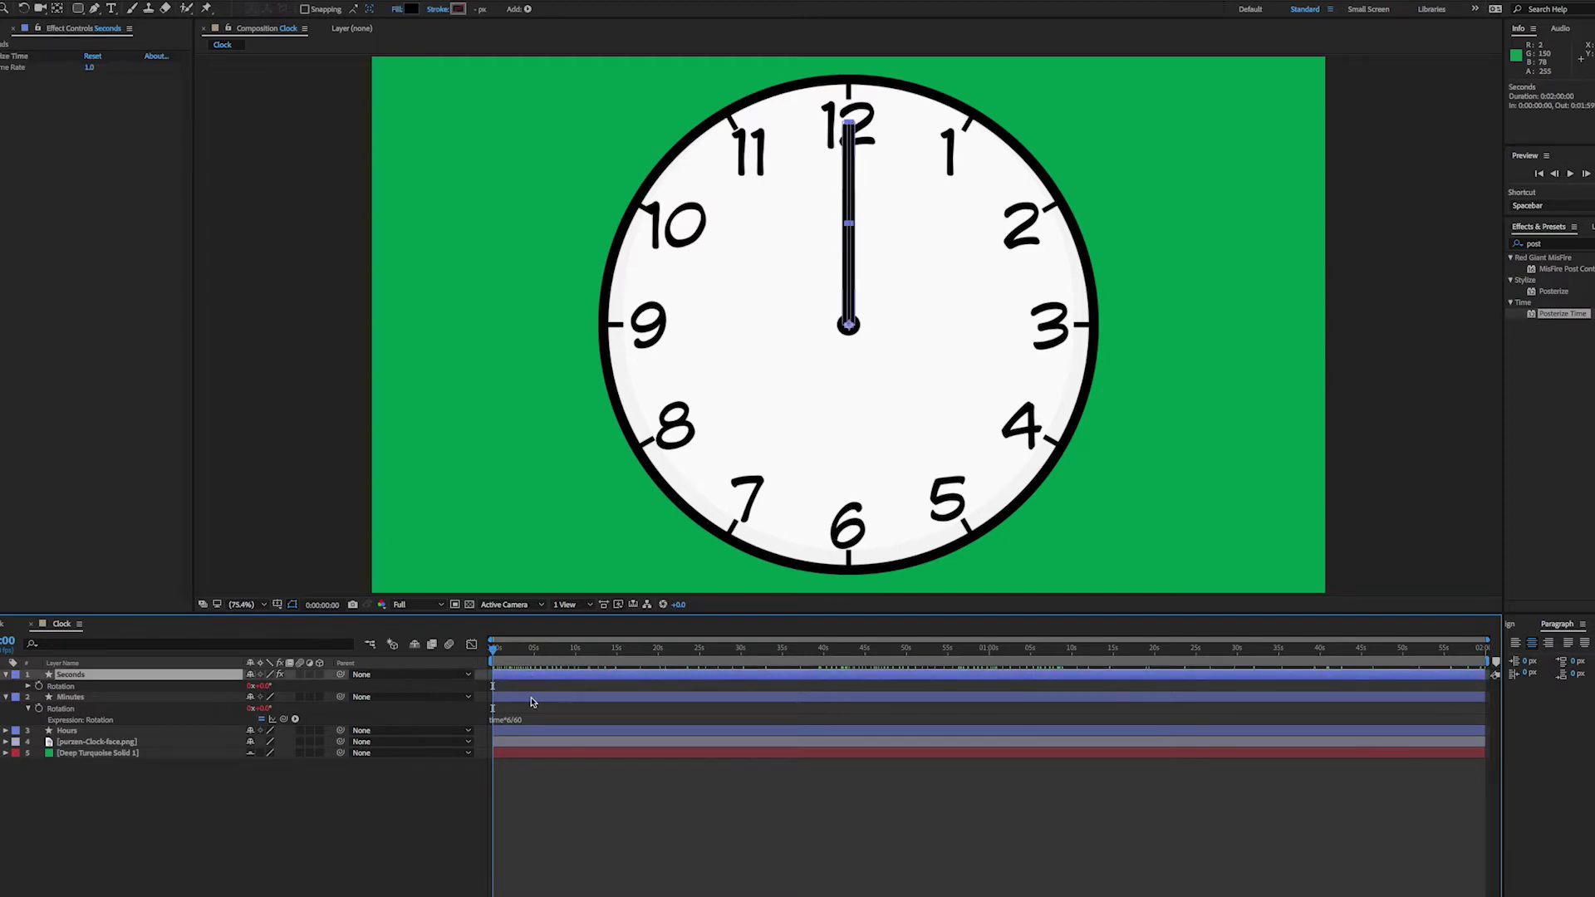
left_click(533, 699)
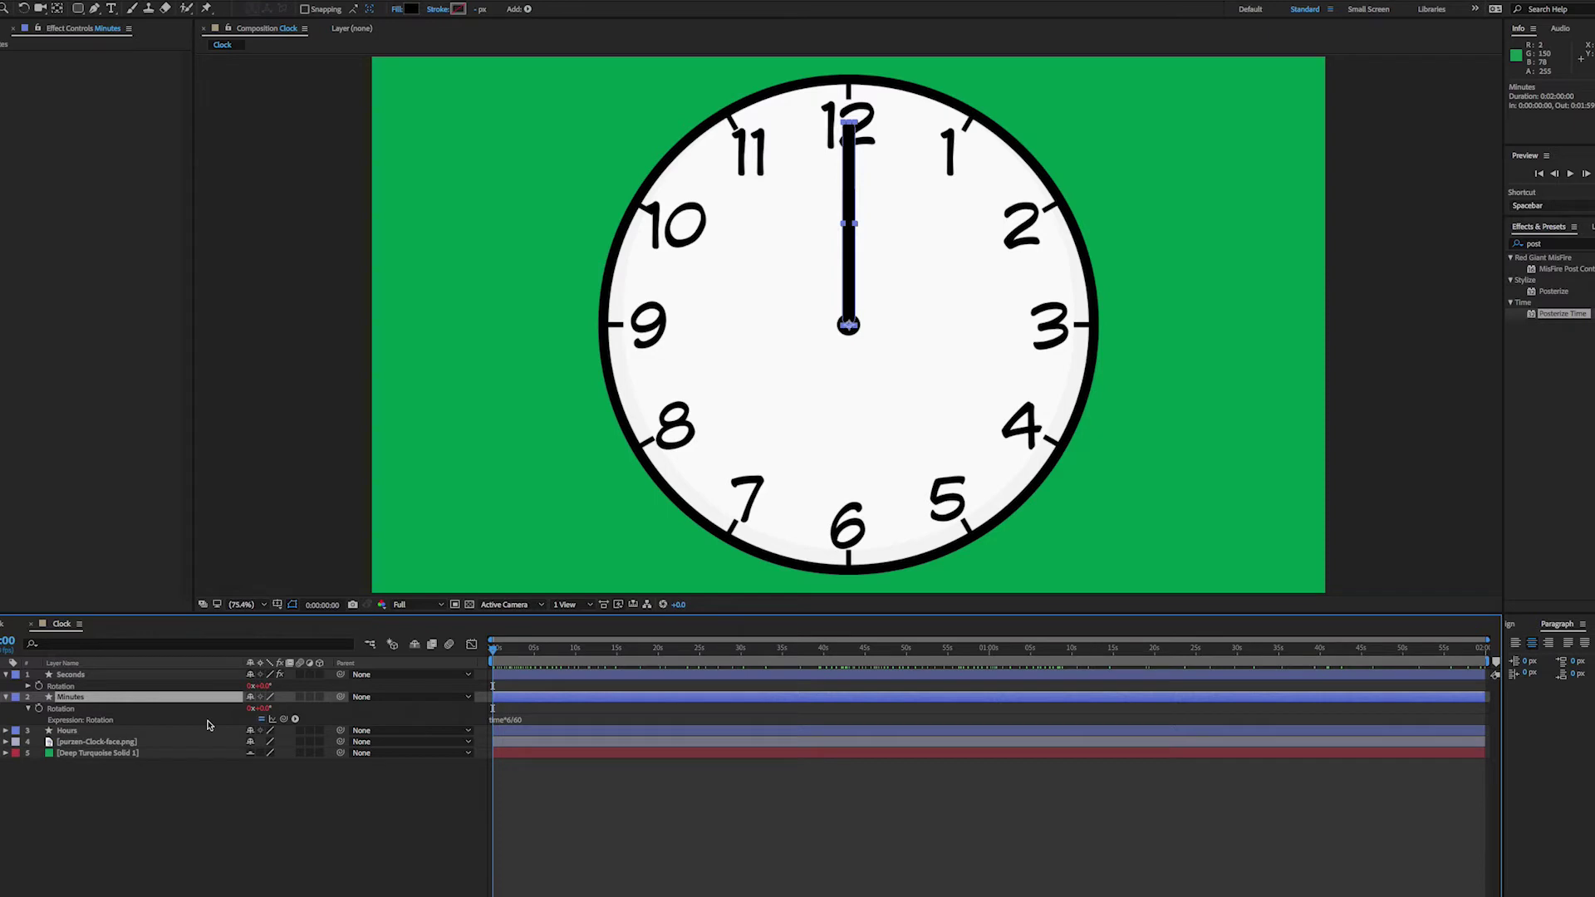
key("u")
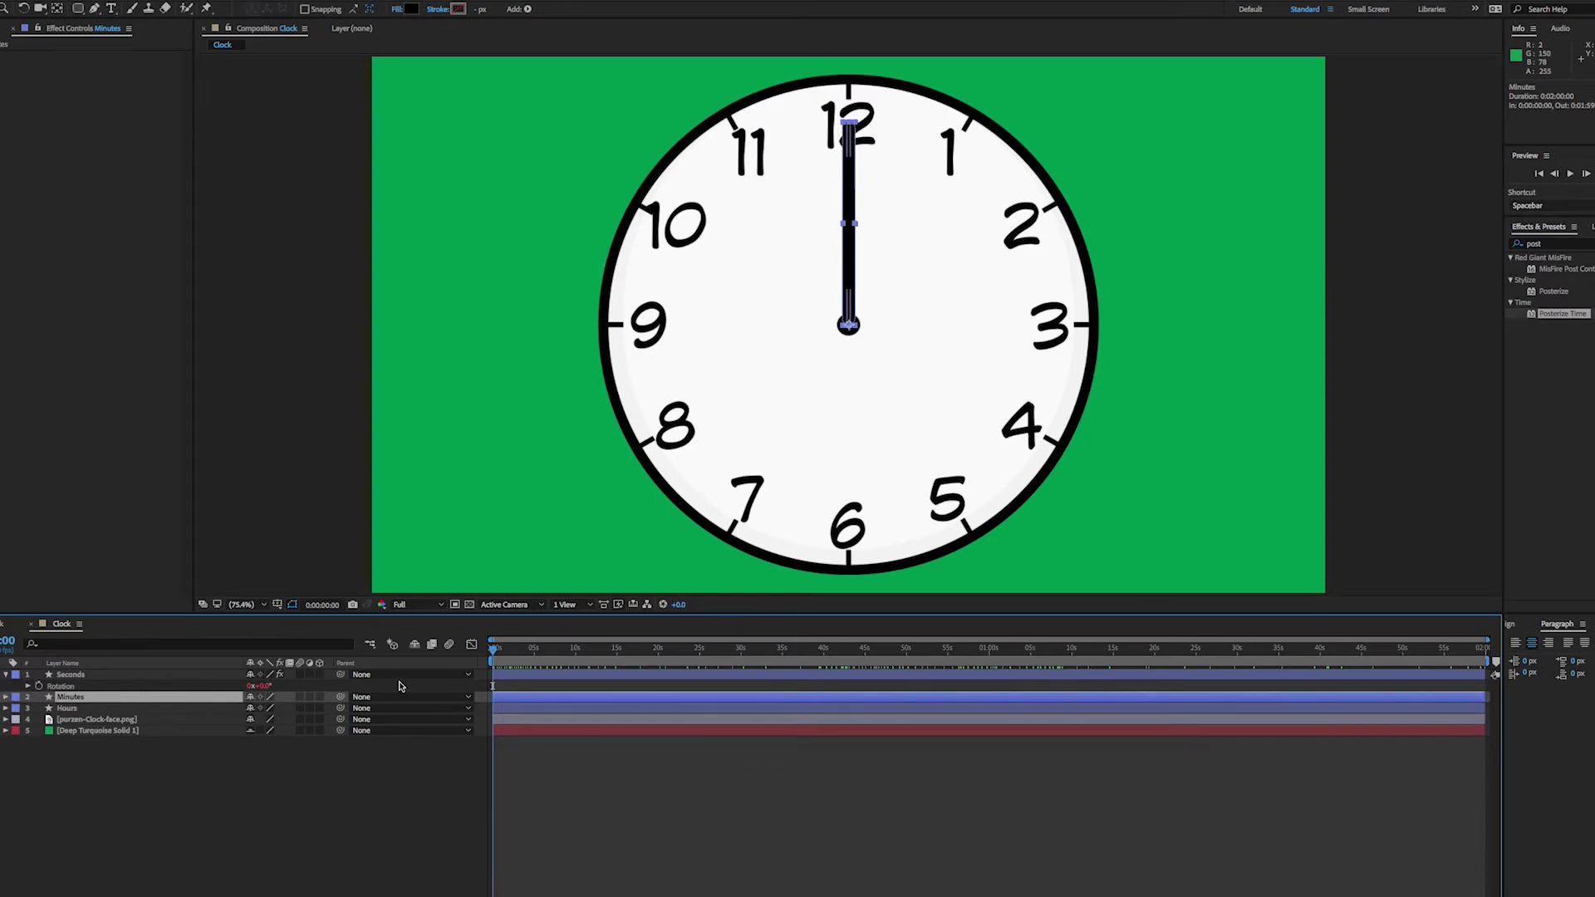
Apply Posterize Time to the Minutes layer with a frame rate of 1/60.
left_click(120, 676)
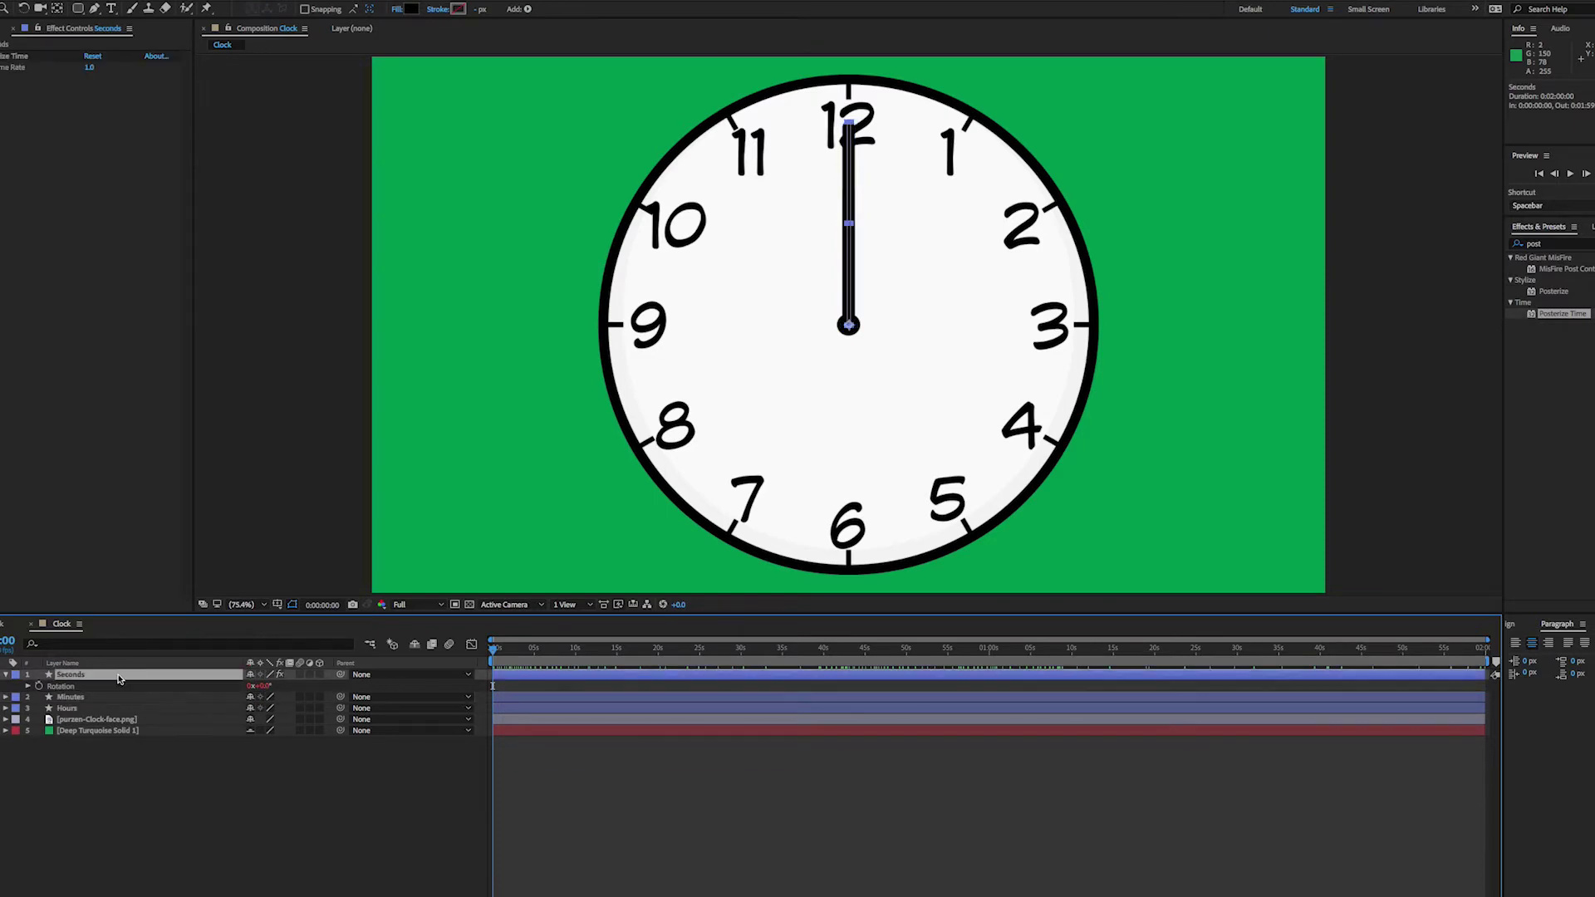
left_click(511, 695)
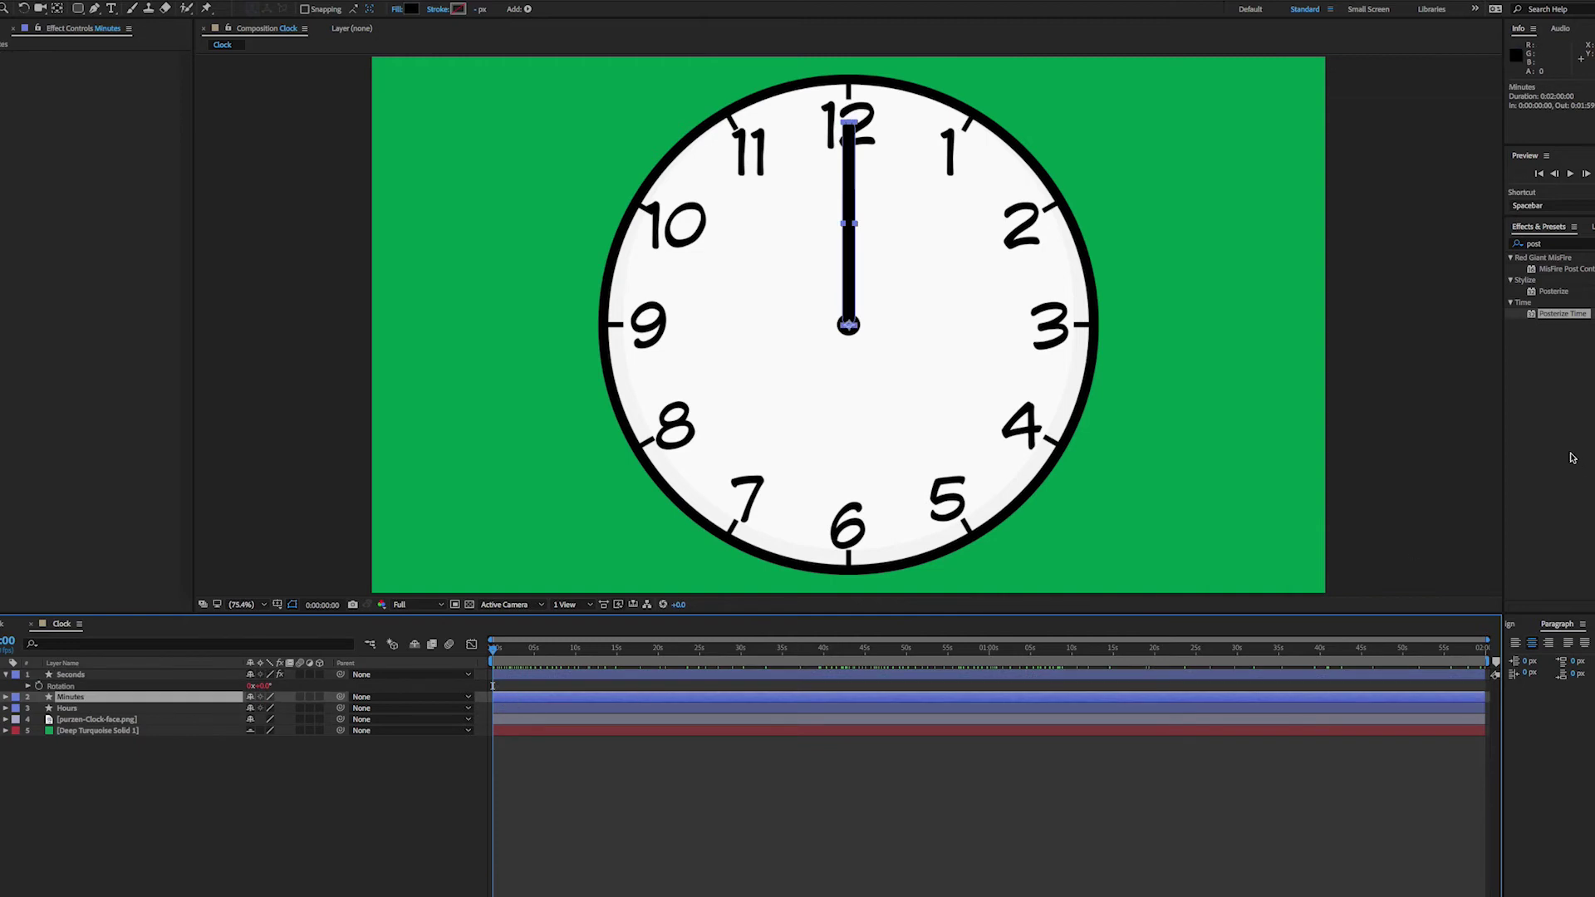
left_click_drag(1533, 312, 787, 700)
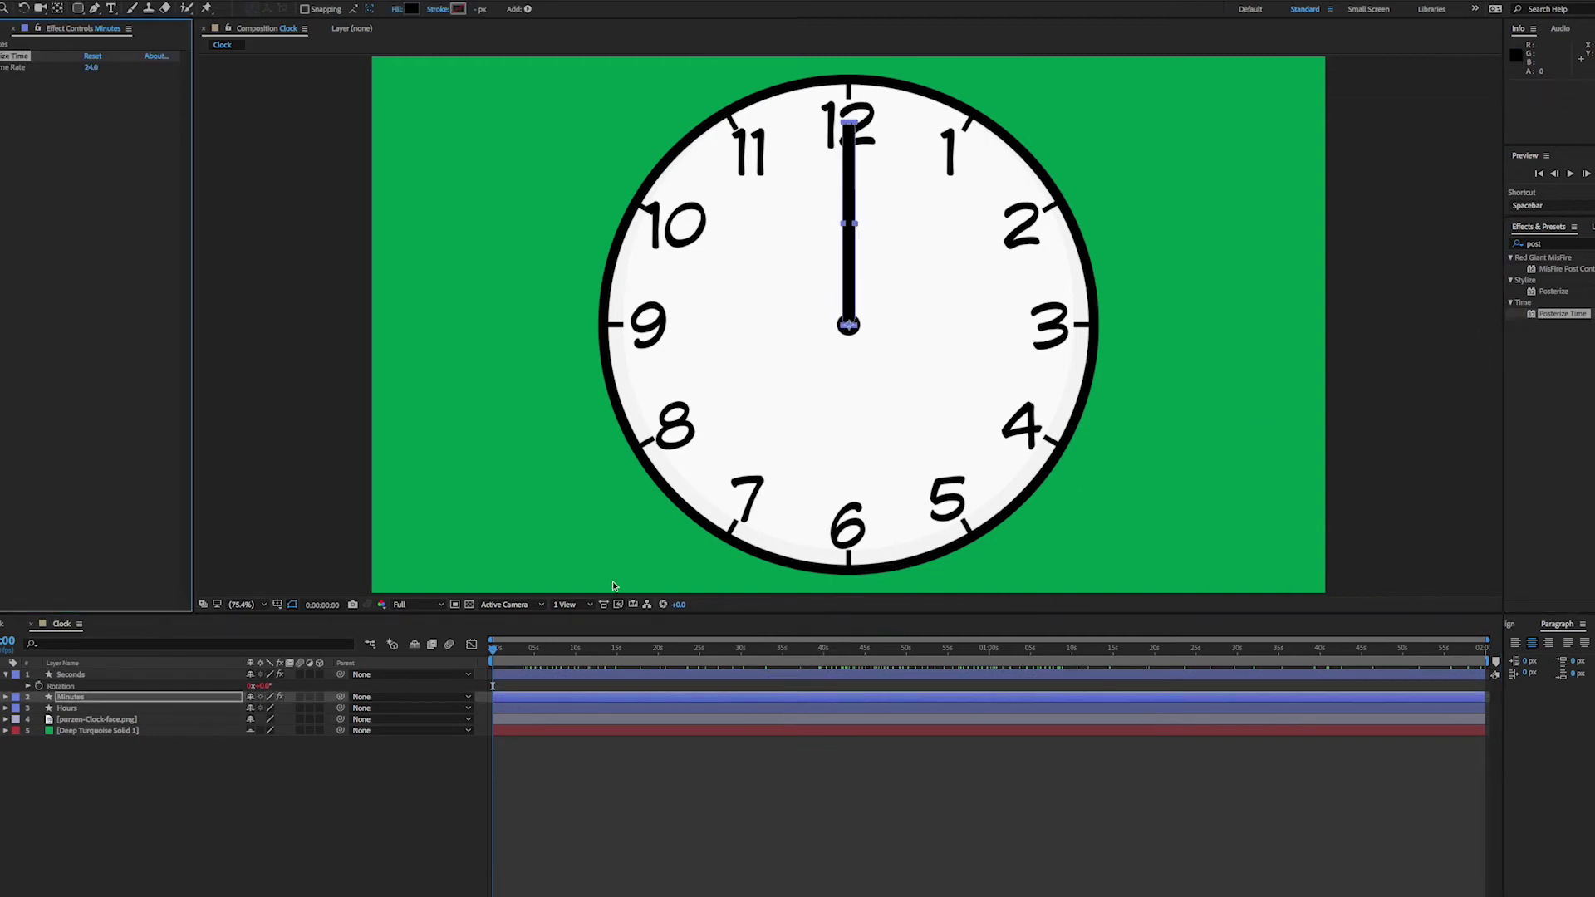
left_click(92, 68)
key("Return")
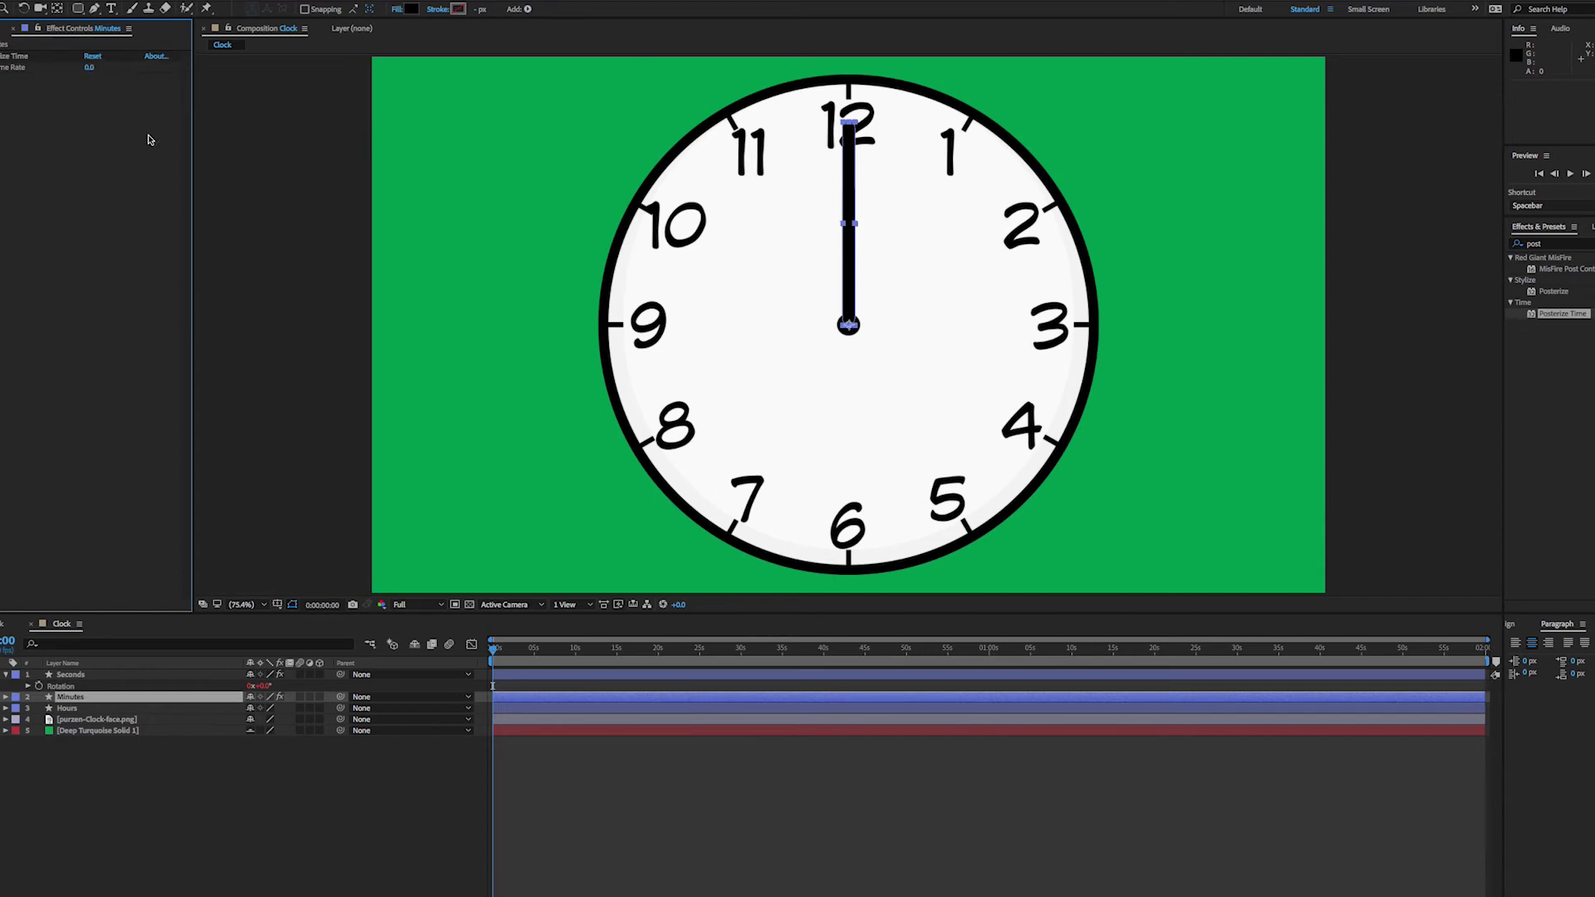
Preview from about 50 seconds to past one minute to see the minute hand step.
left_click(876, 654)
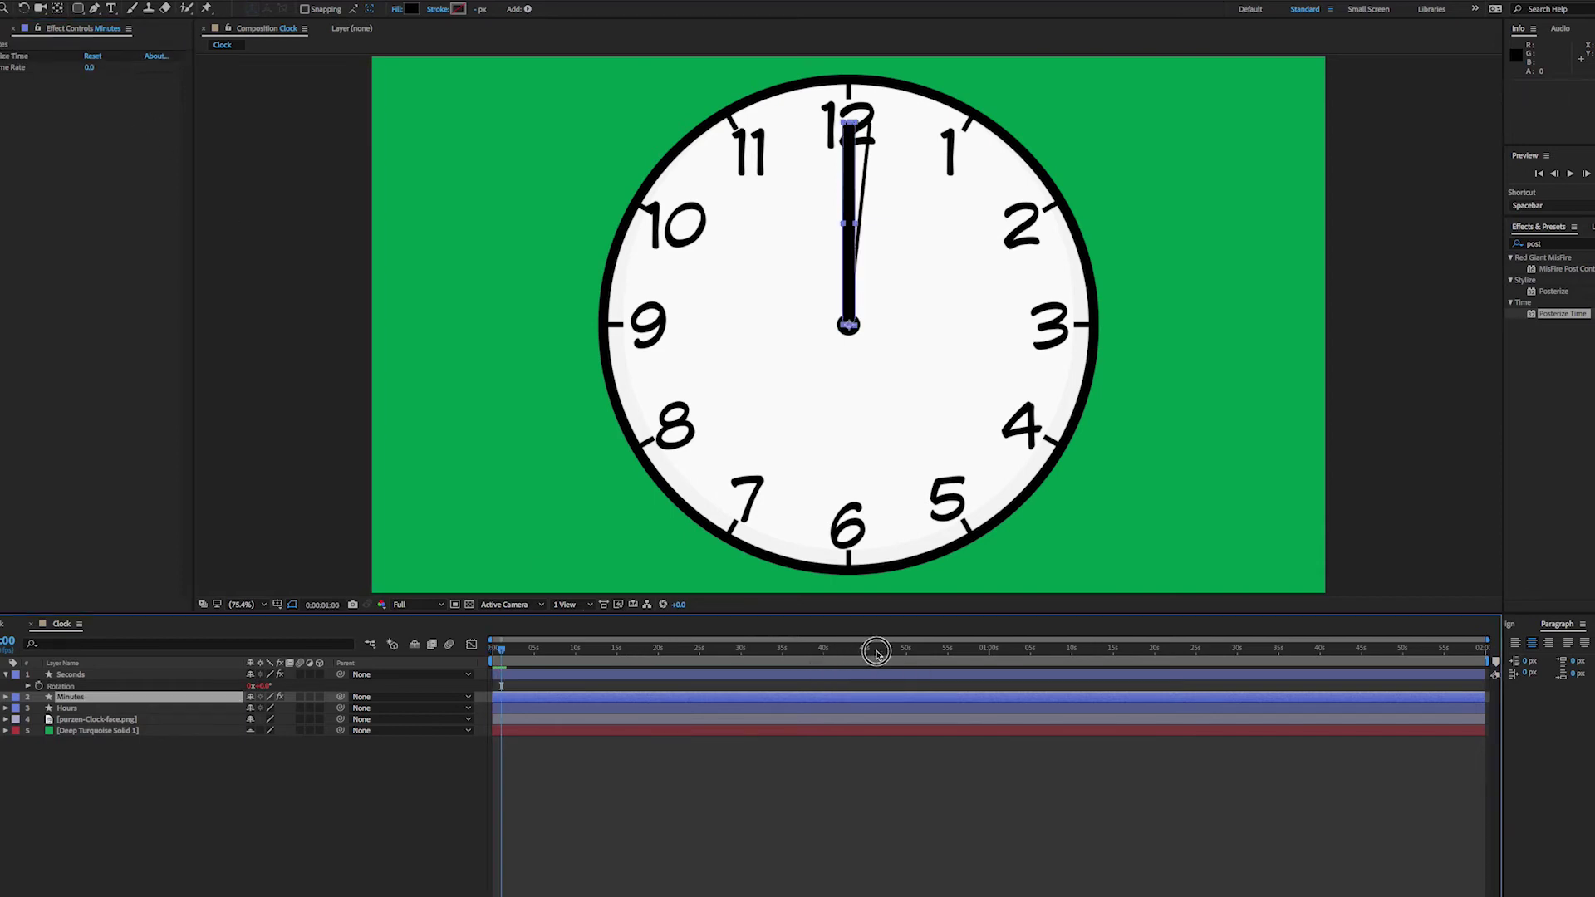
left_click_drag(876, 653, 915, 662)
key("space")
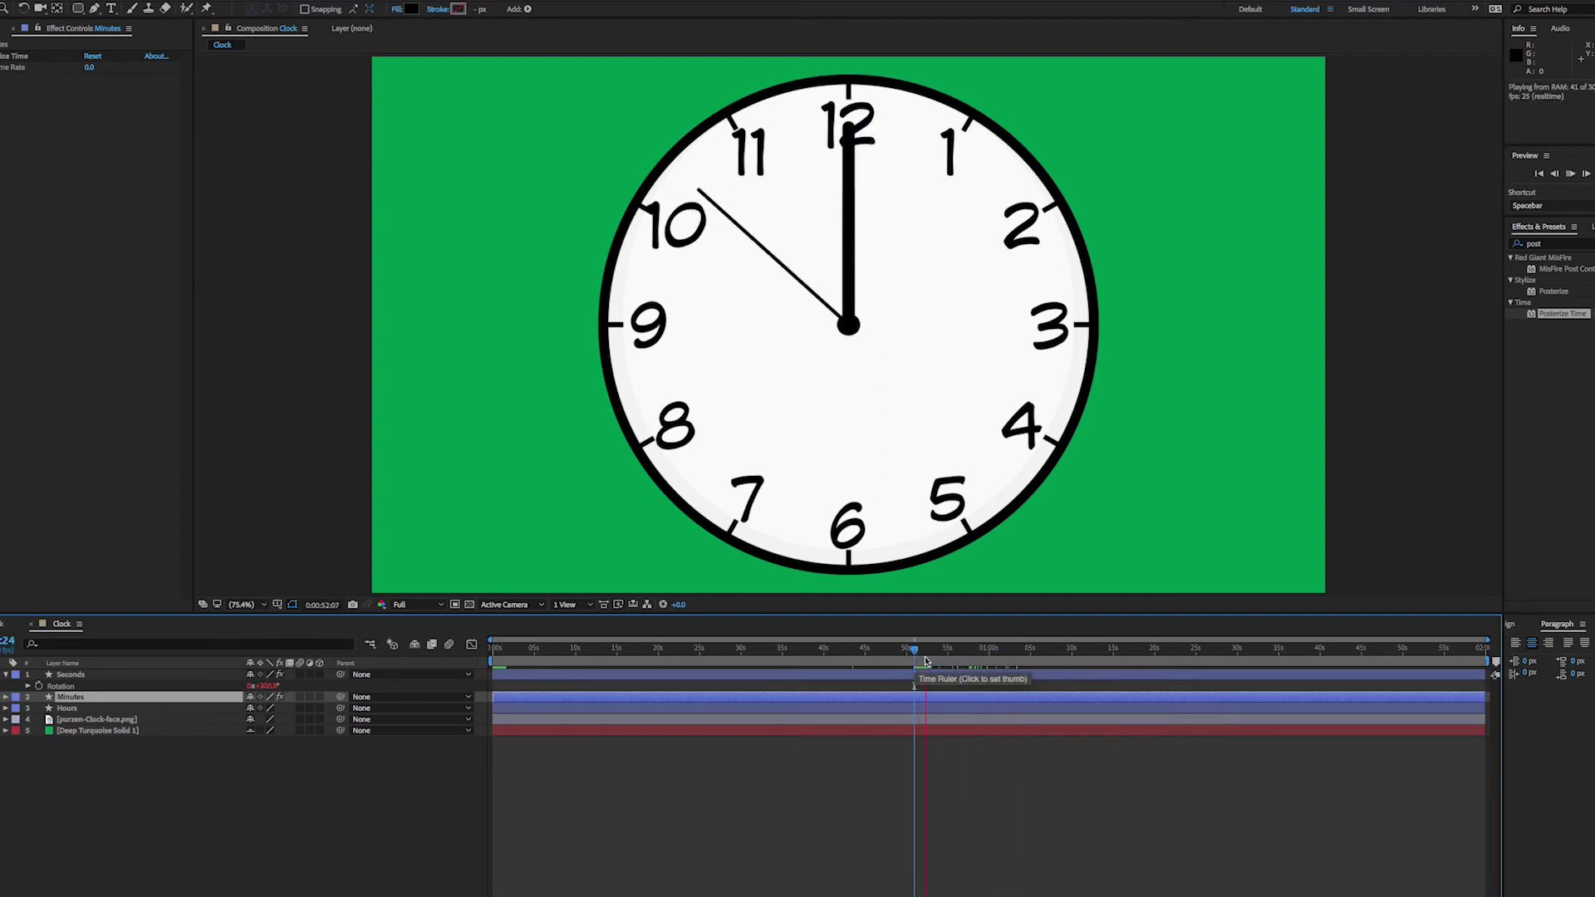
left_click_drag(932, 659, 1069, 677)
Deselect layers, collapse the Seconds layer, and play the clock from the start to watch the hands tick.
left_click(1097, 789)
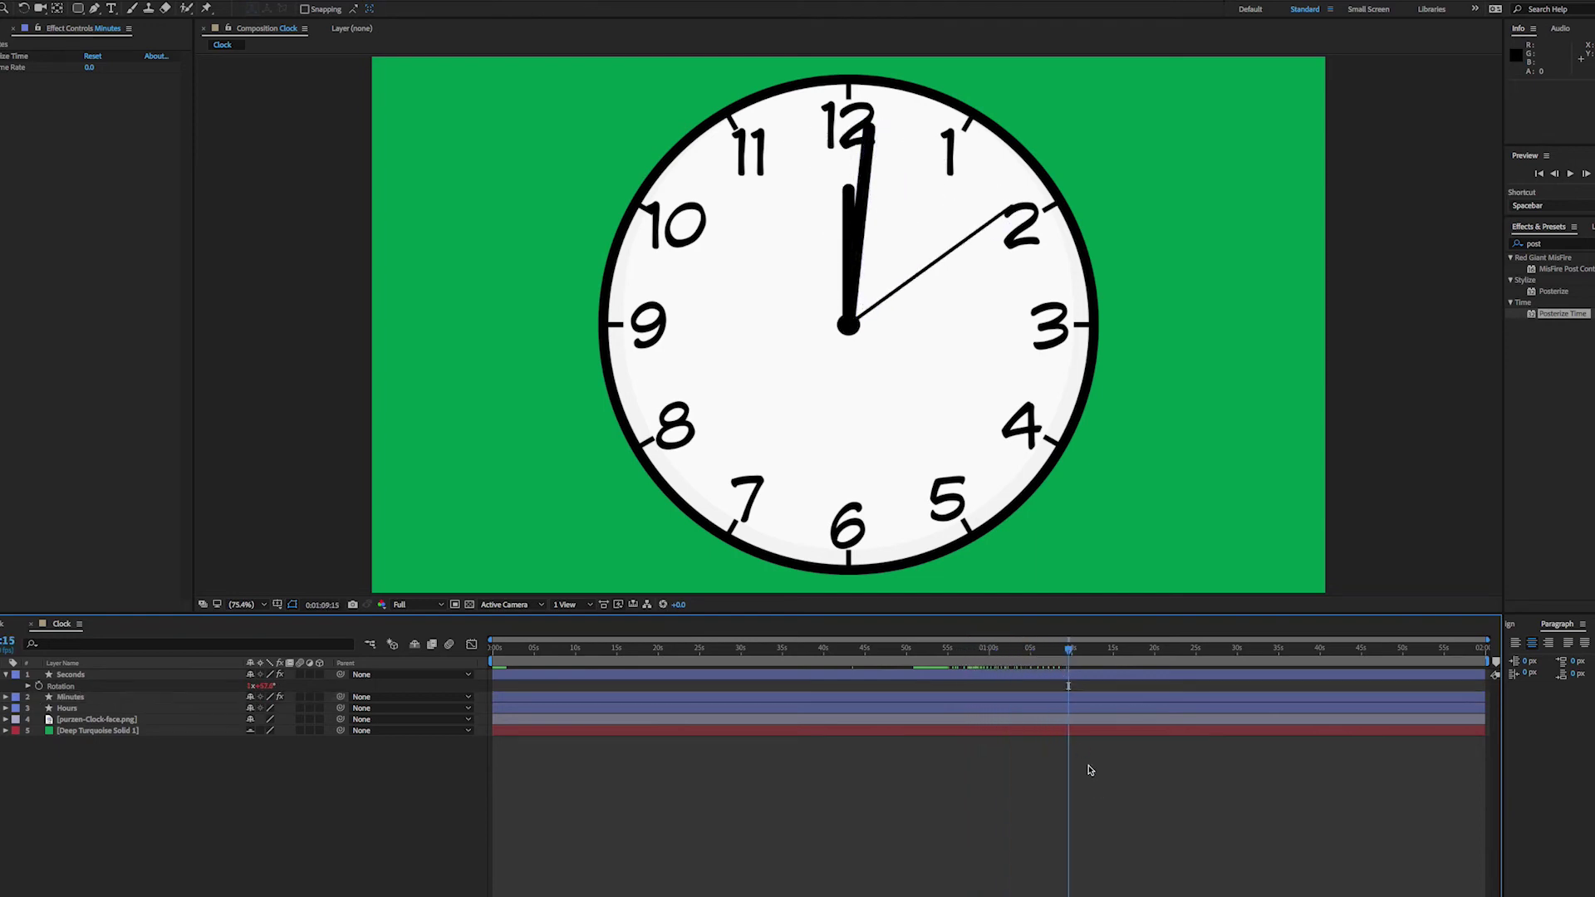
left_click_drag(1069, 656, 472, 645)
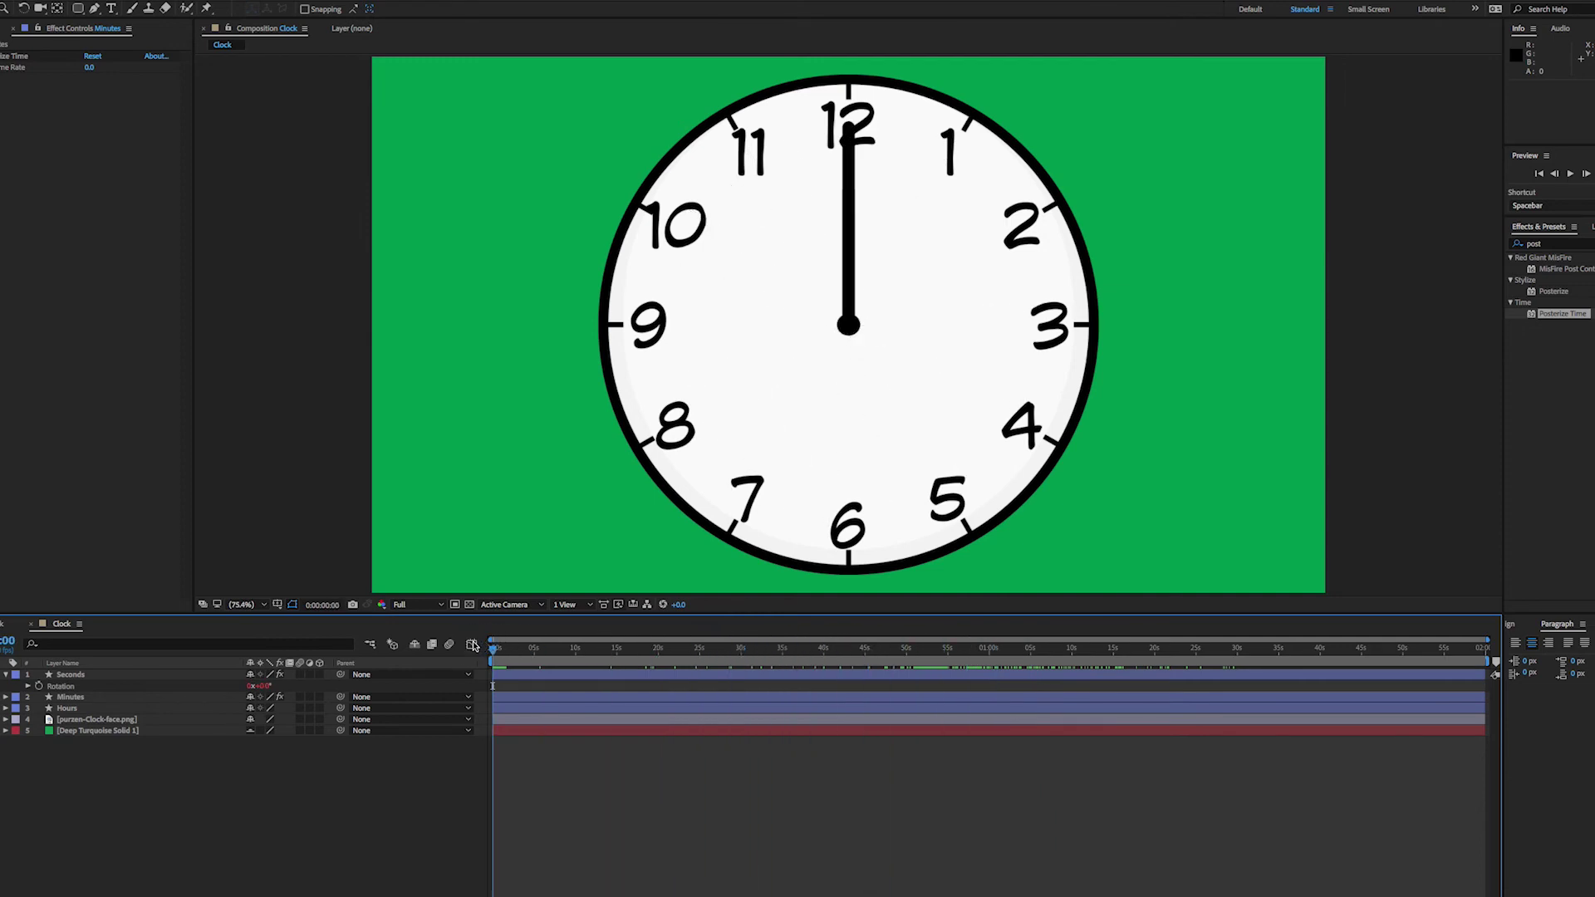
left_click(6, 674)
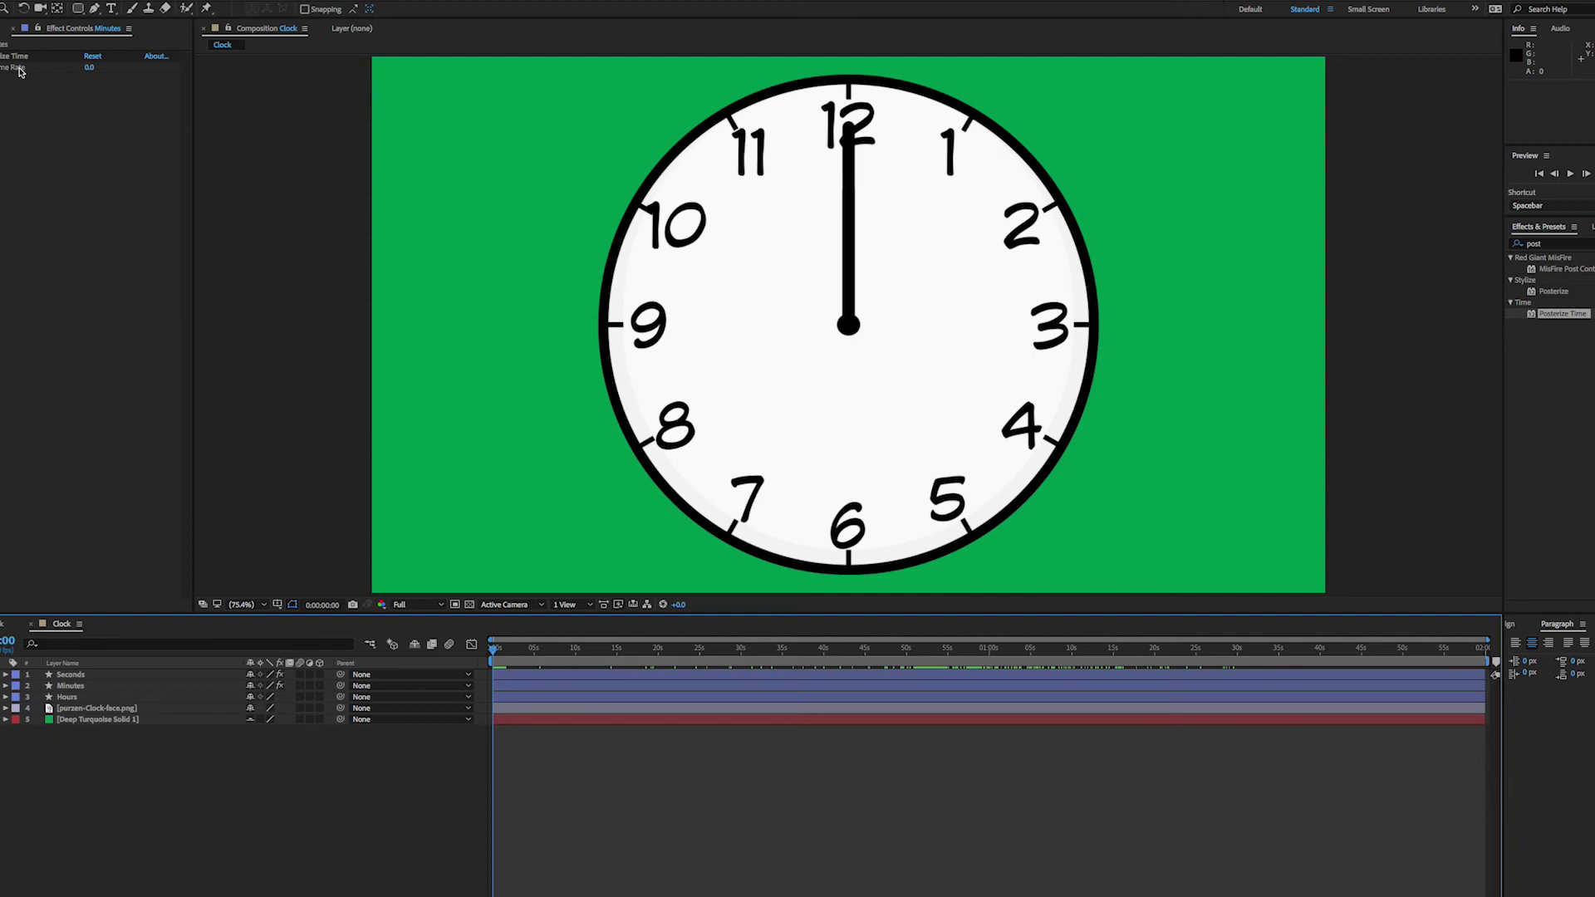
left_click_drag(535, 652, 484, 655)
key("space")
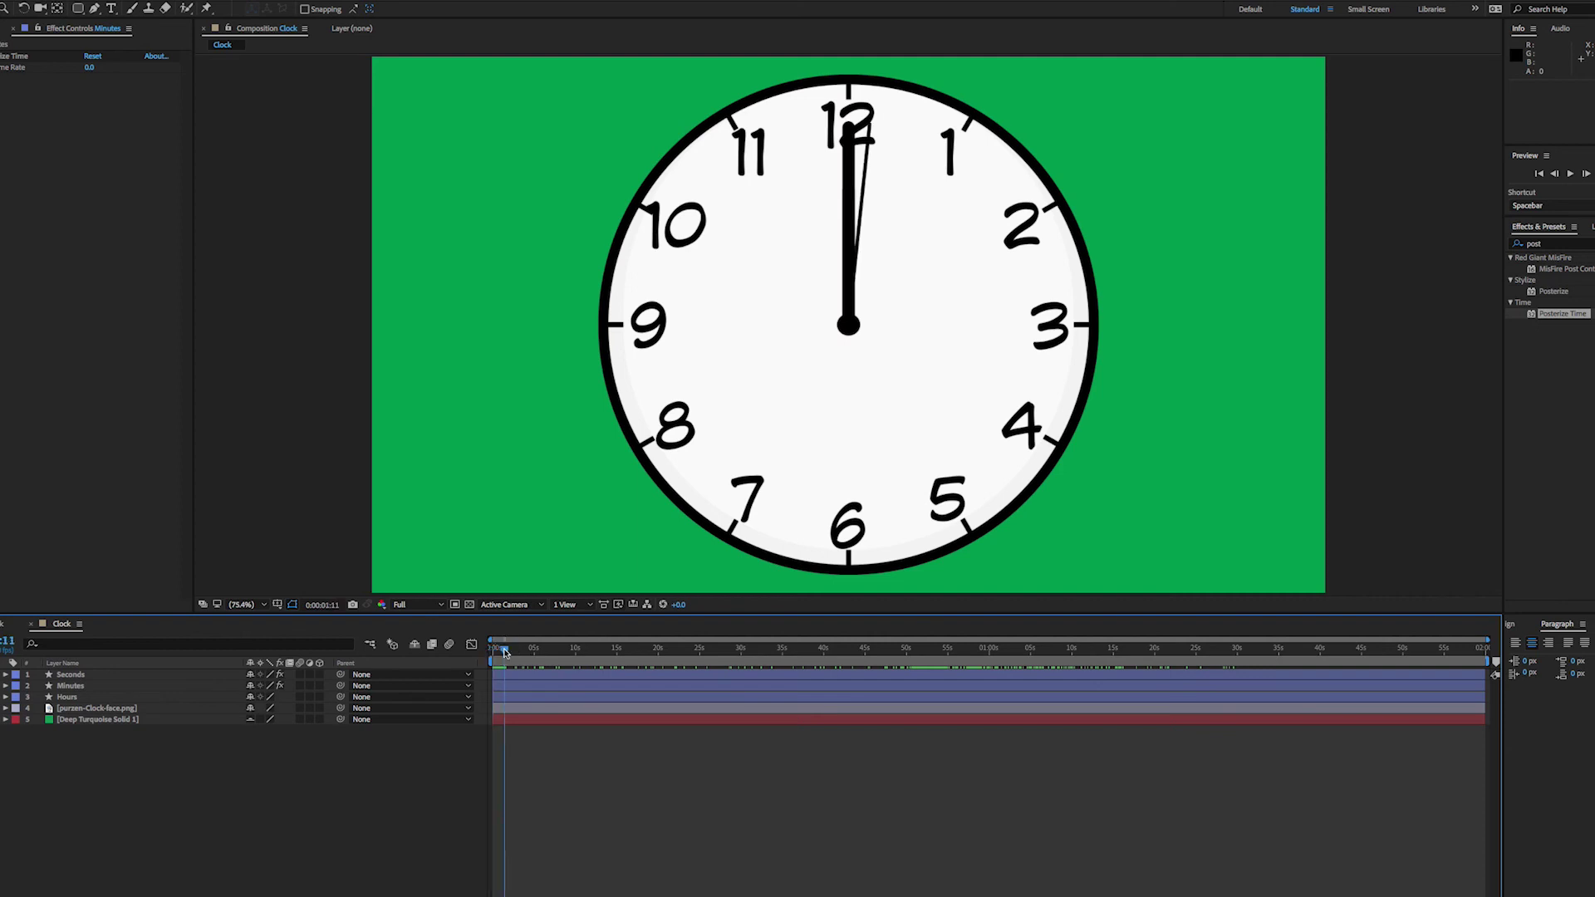
left_click_drag(504, 652, 462, 657)
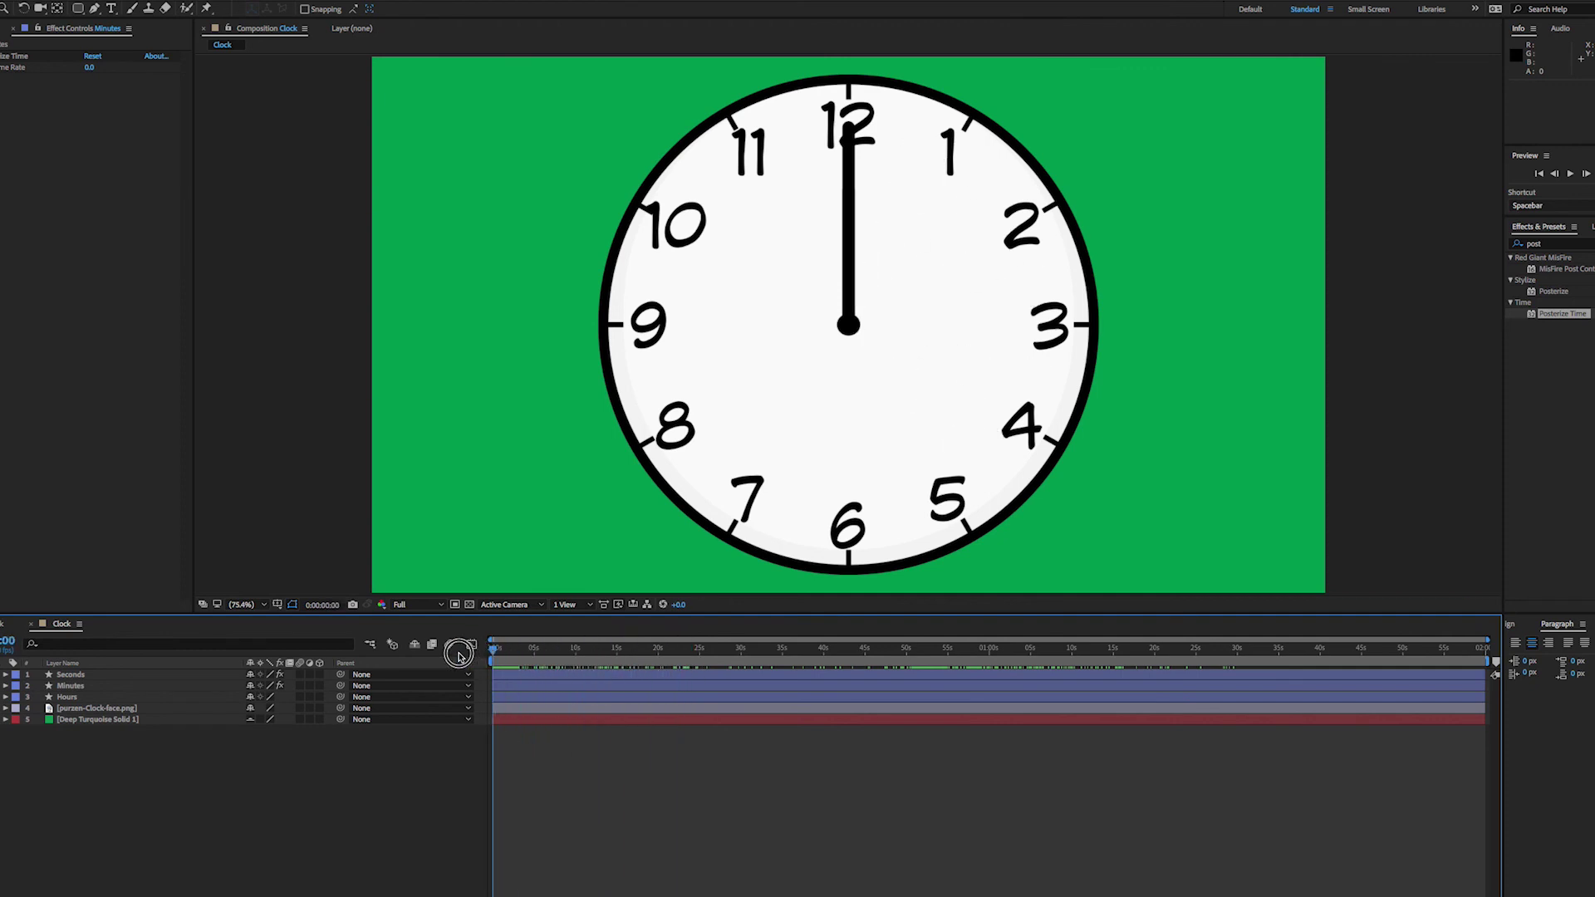